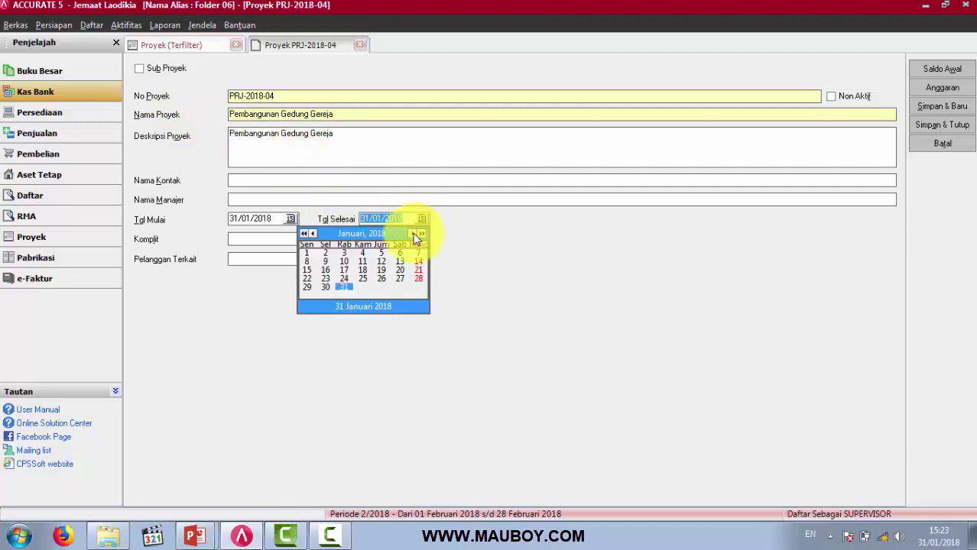
- Set the end date (Tgl Selesai) of project PRJ-2018-04 to 31/12/2018
click(413, 233)
click(414, 234)
click(414, 233)
click(413, 233)
click(414, 233)
click(414, 234)
click(413, 233)
click(413, 233)
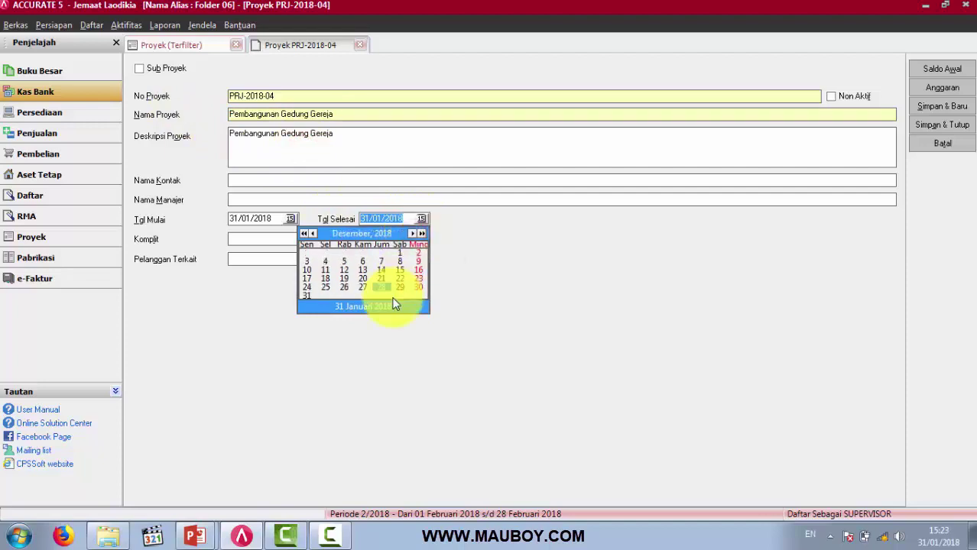
click(311, 295)
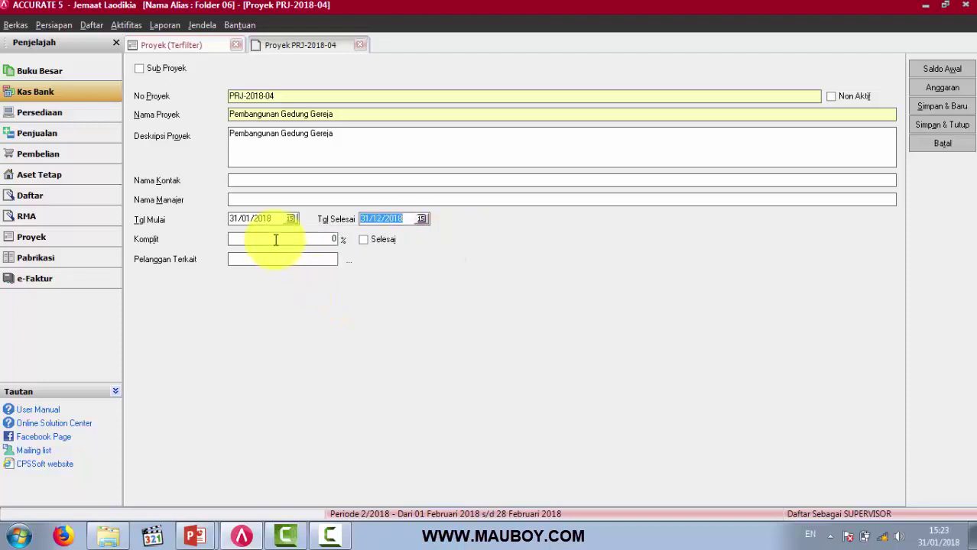
- Set the project's start date (Tgl Mulai) to 24/01/2018, leaving the contact and manager names blank
click(271, 240)
drag(285, 219, 192, 218)
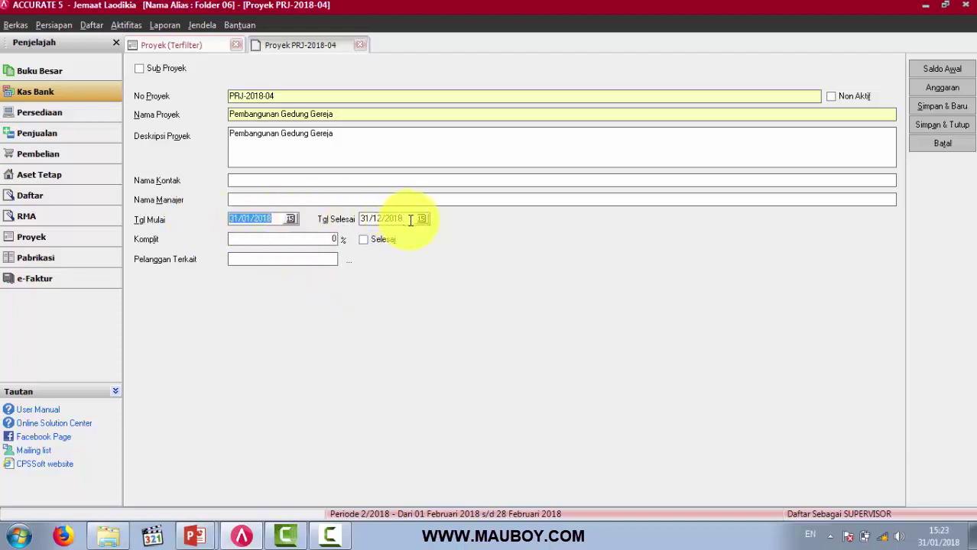
drag(411, 220, 343, 220)
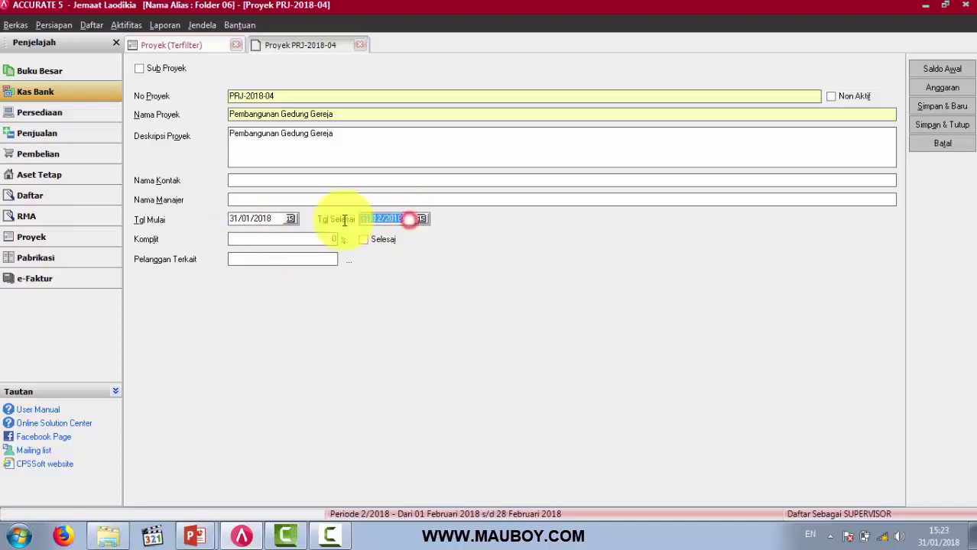
click(291, 219)
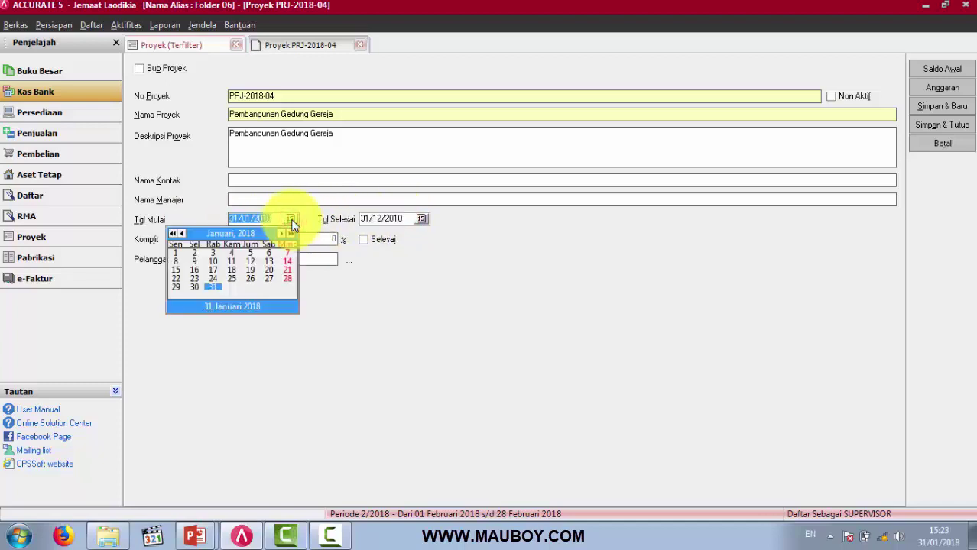
click(213, 279)
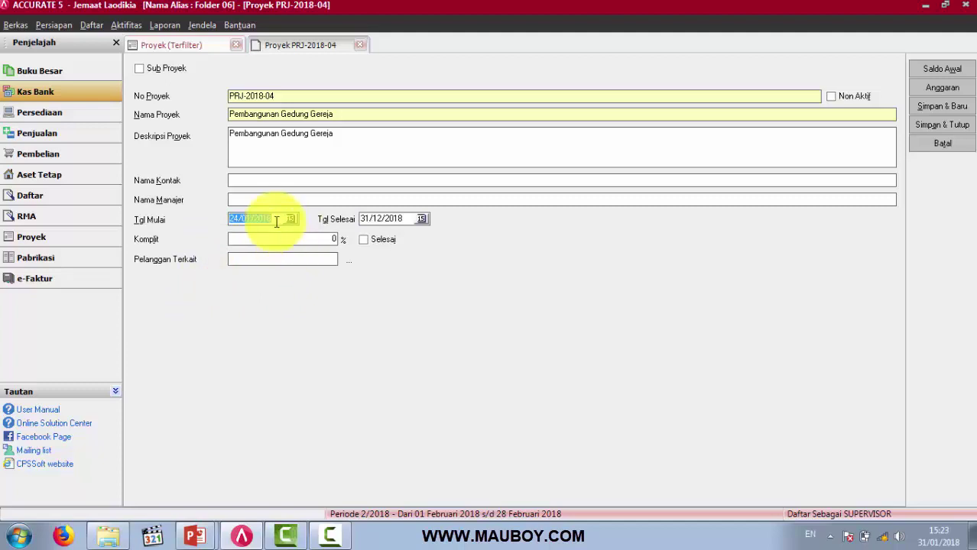
click(259, 179)
click(259, 201)
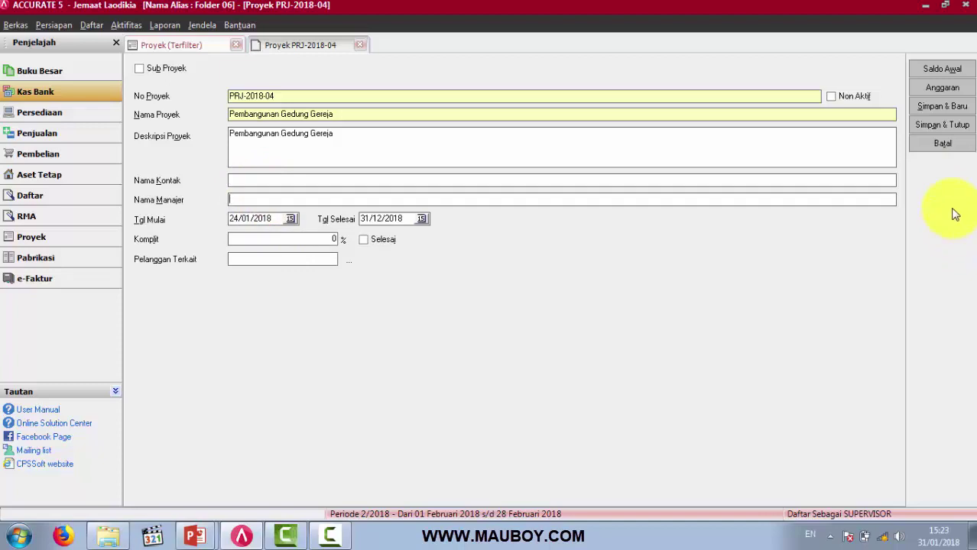
- Open the project's 2018 budget, widen the account name column and show the Beban & Beban Lain accounts
click(928, 90)
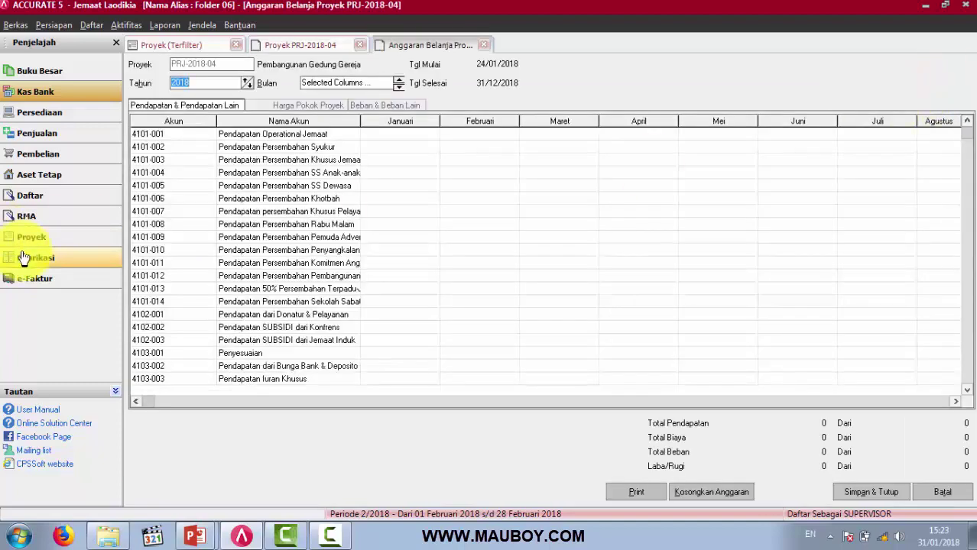
drag(358, 125, 404, 125)
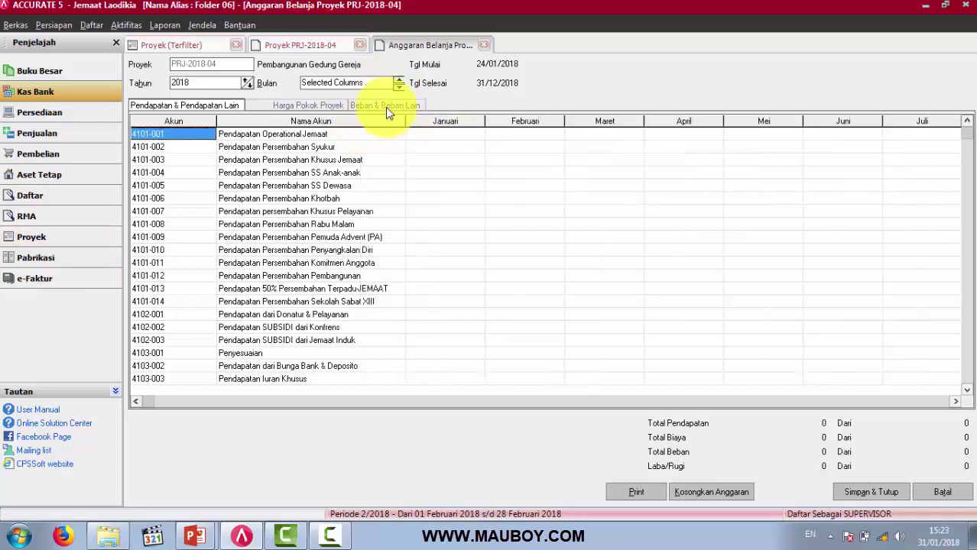
click(384, 106)
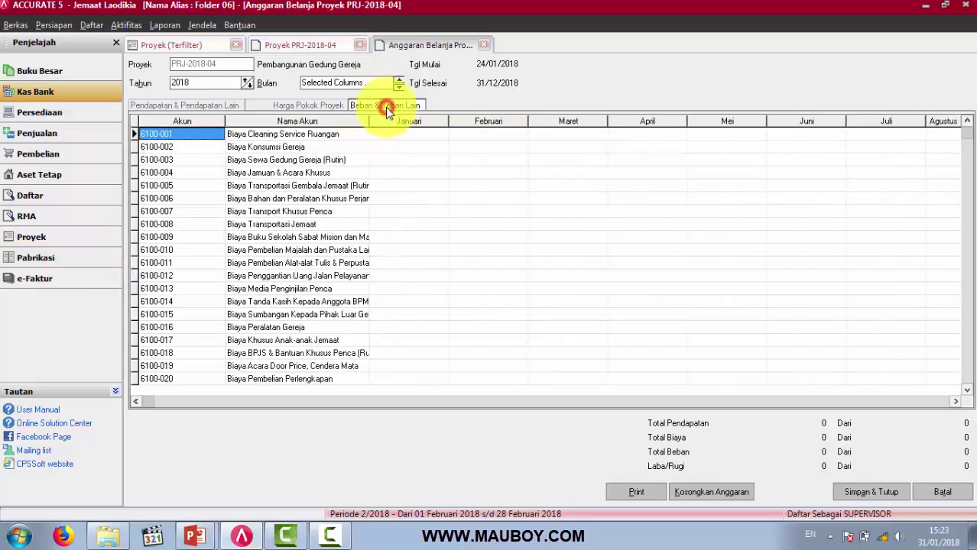
- Widen the account name column and set the January budget of account 6100-025 Biaya Pembangunan dan Maincenante Gedung Gereja to 20850000
click(306, 341)
key(Down)
key(Down)
key(Down)
key(Down)
key(Down)
key(Down)
key(Down)
key(Down)
key(Down)
key(Down)
key(Down)
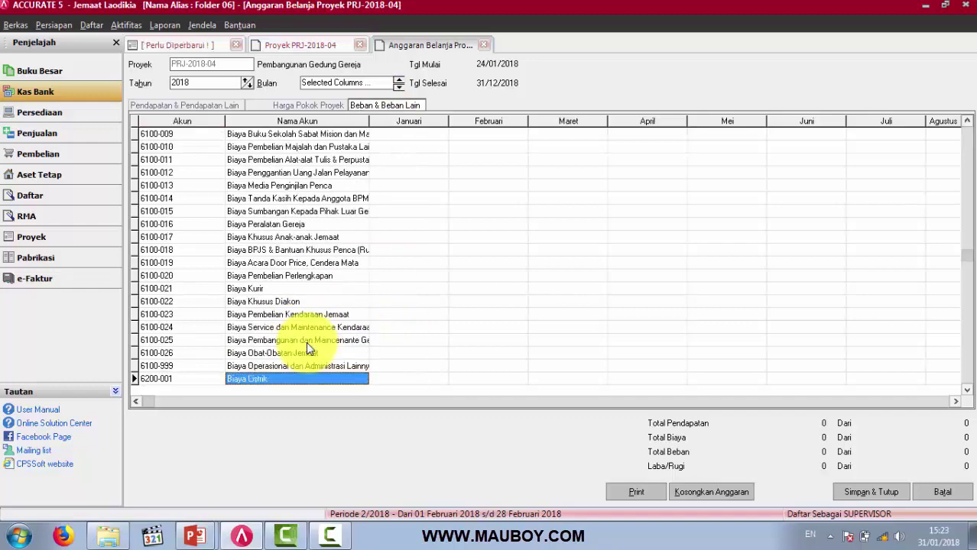
click(307, 327)
click(308, 342)
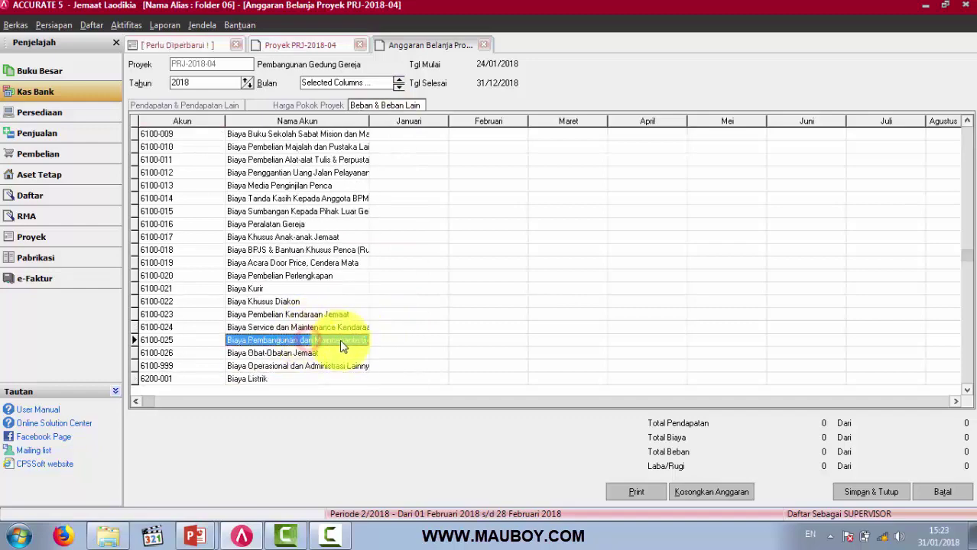
drag(369, 121, 432, 122)
click(463, 344)
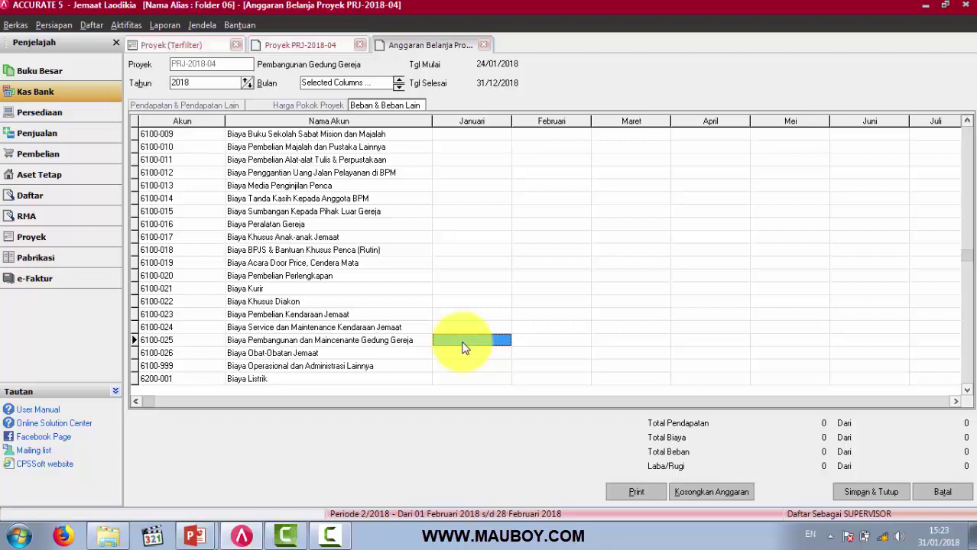
text(20850000)
key(Return)
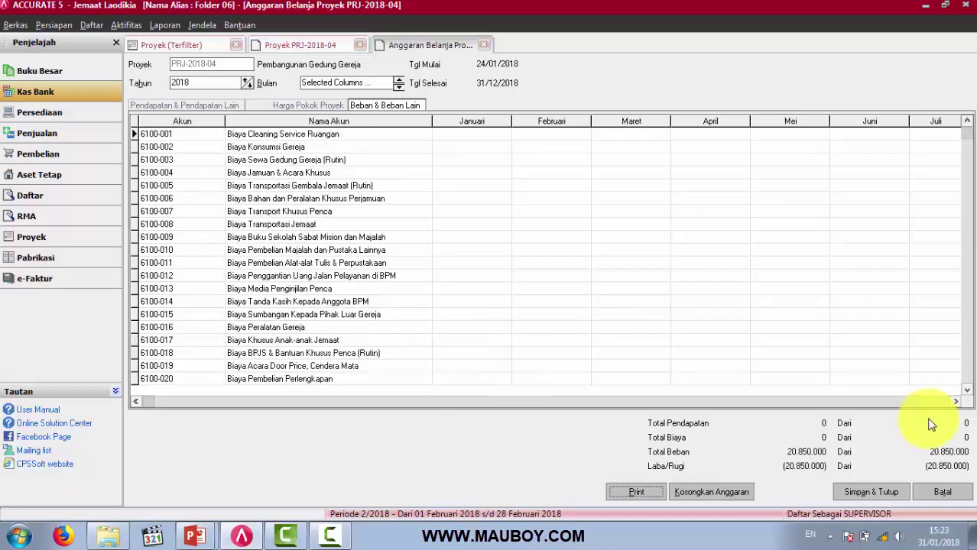
- Set the February budget of account 6100-025 to 20850000
click(967, 390)
click(967, 390)
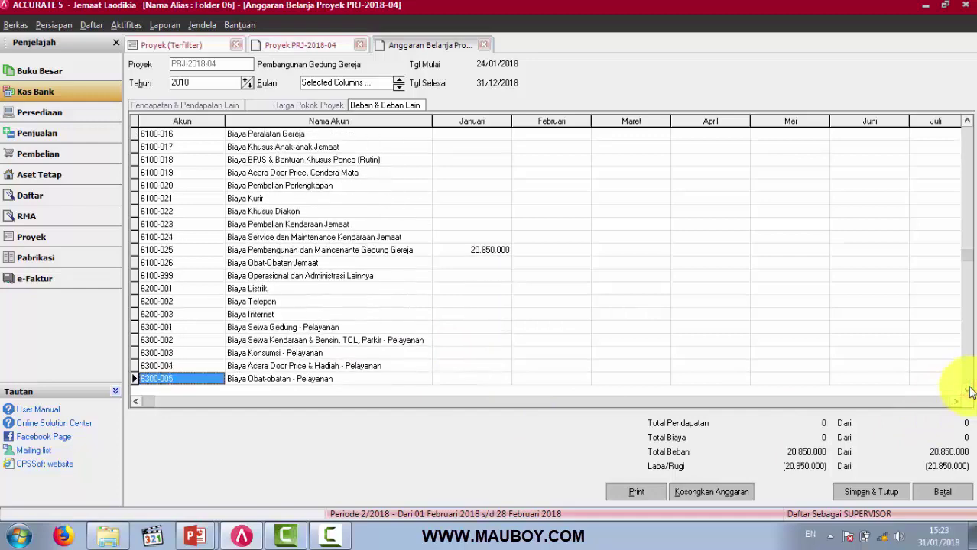
click(485, 239)
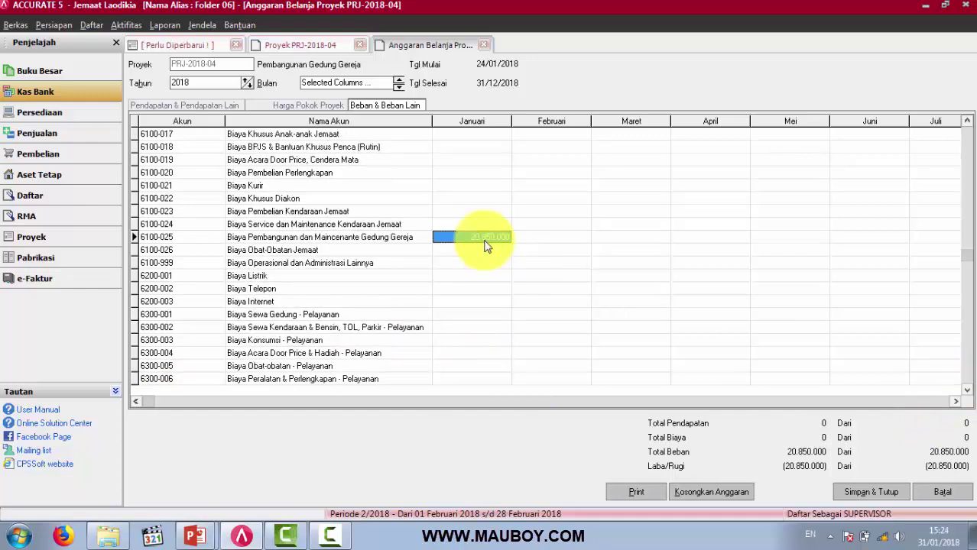
click(555, 240)
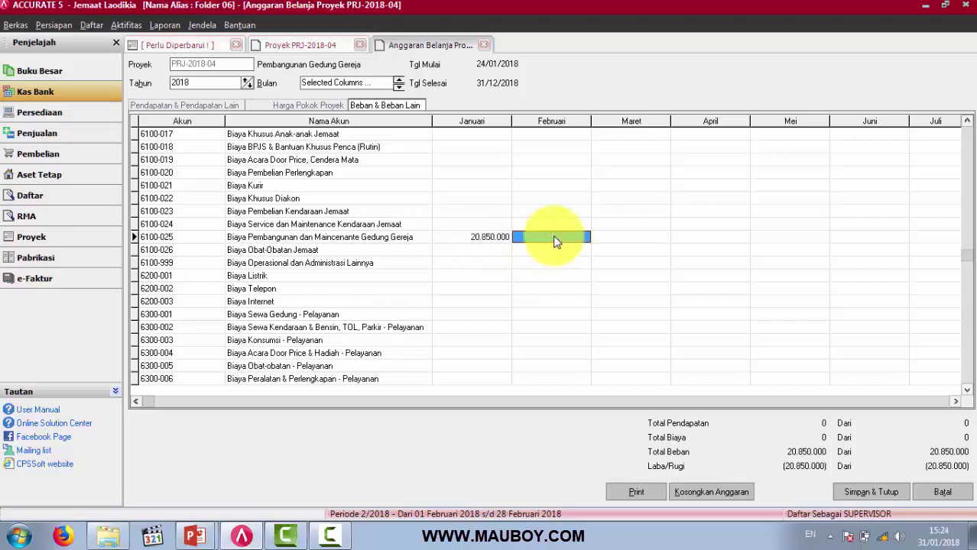
text(2085)
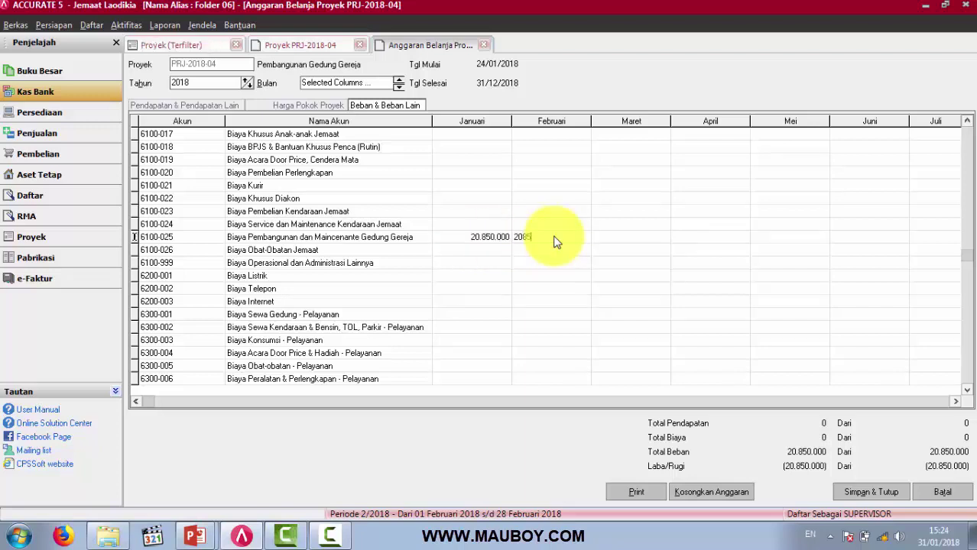
text(0000)
key(Return)
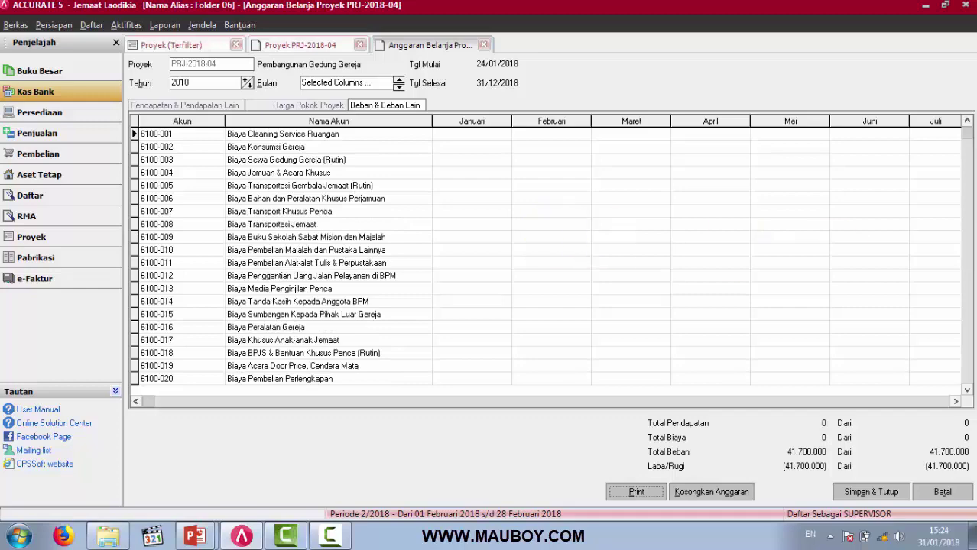
- Copy the February amount of account 6100-025 and paste it into March
click(967, 392)
click(966, 392)
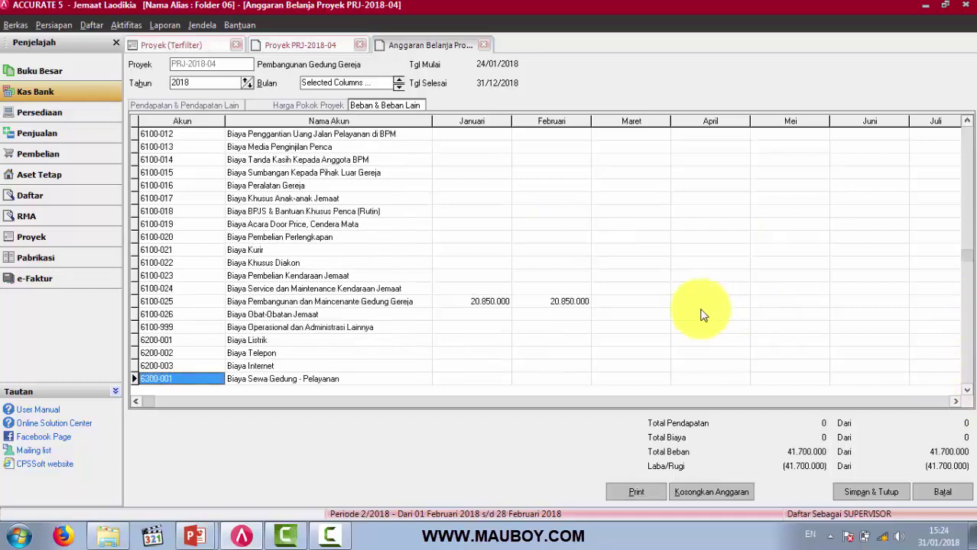
click(630, 302)
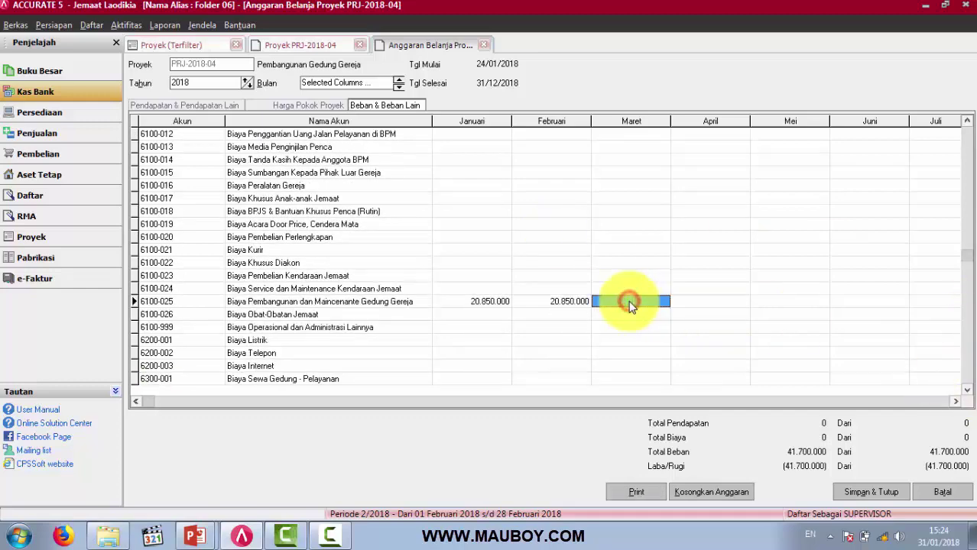
click(571, 301)
click(569, 302)
double_click(570, 303)
key(ctrl+c)
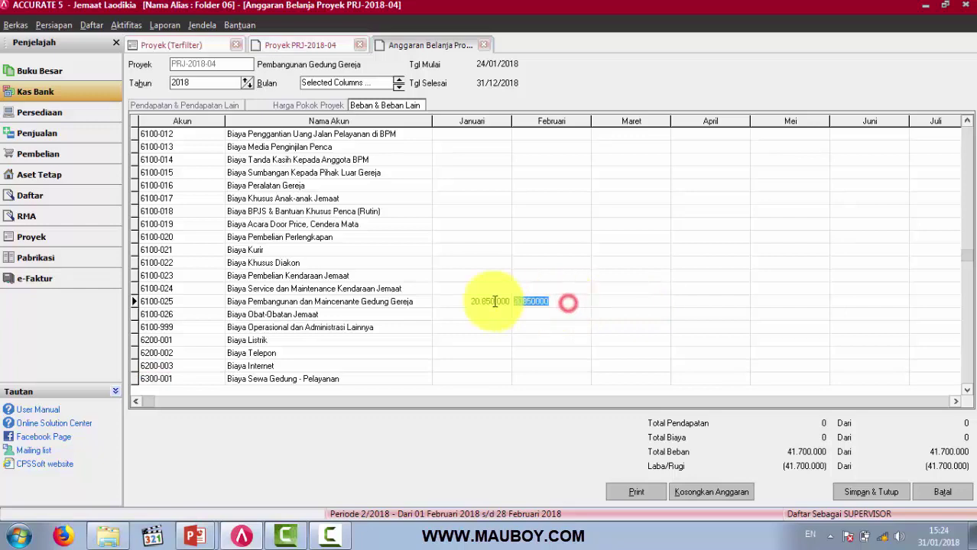
click(630, 304)
click(631, 304)
key(ctrl+v)
- Paste the copied 20850000 into the April, May and June budget of account 6100-025
click(711, 301)
click(723, 301)
key(ctrl+v)
click(770, 301)
click(797, 302)
key(ctrl+v)
click(862, 301)
click(860, 301)
key(ctrl+v)
- Paste the same 20850000 into the July, August and September budget of account 6100-025
click(921, 301)
click(874, 301)
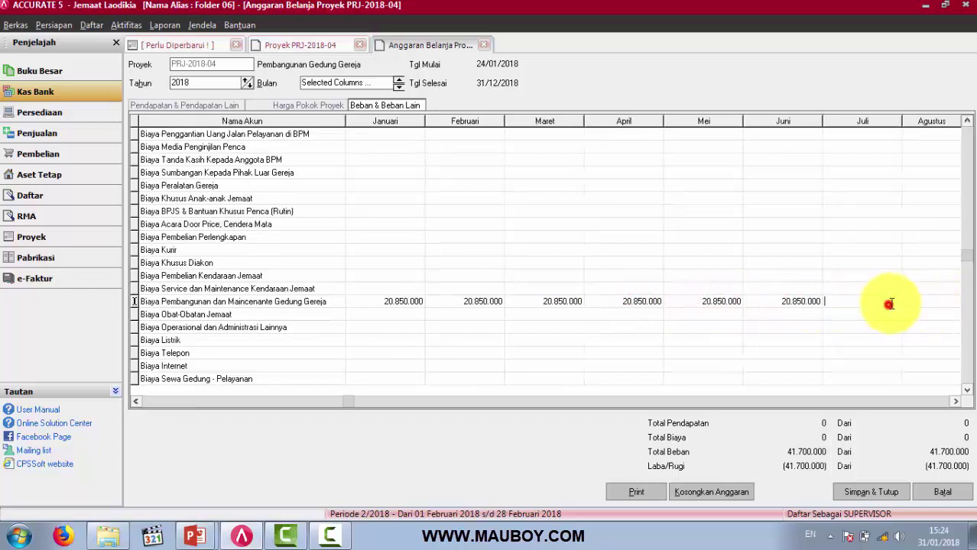
key(ctrl+v)
click(916, 303)
click(753, 303)
key(ctrl+v)
click(790, 303)
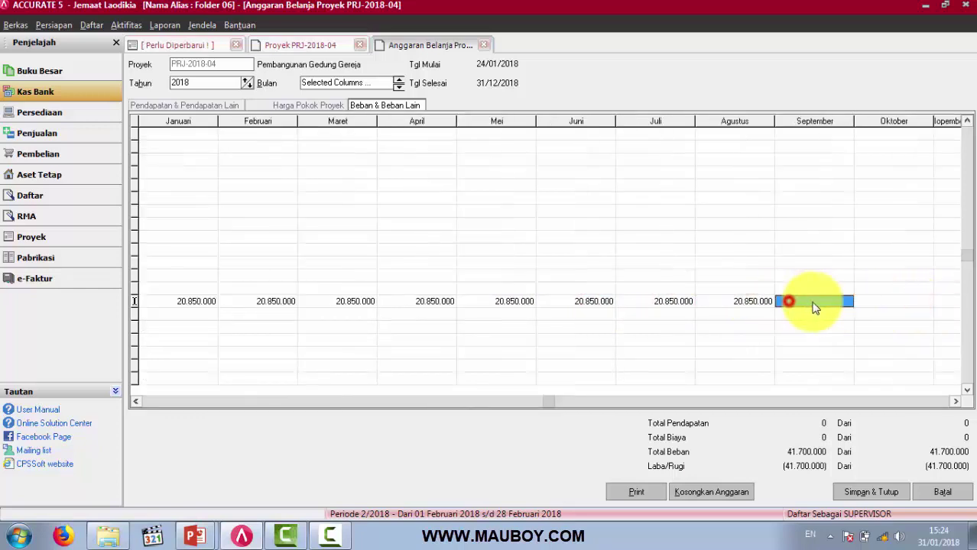
click(814, 301)
key(ctrl+v)
- Paste the same 20850000 into the October, November and December budget of account 6100-025
click(866, 303)
click(880, 303)
key(ctrl+v)
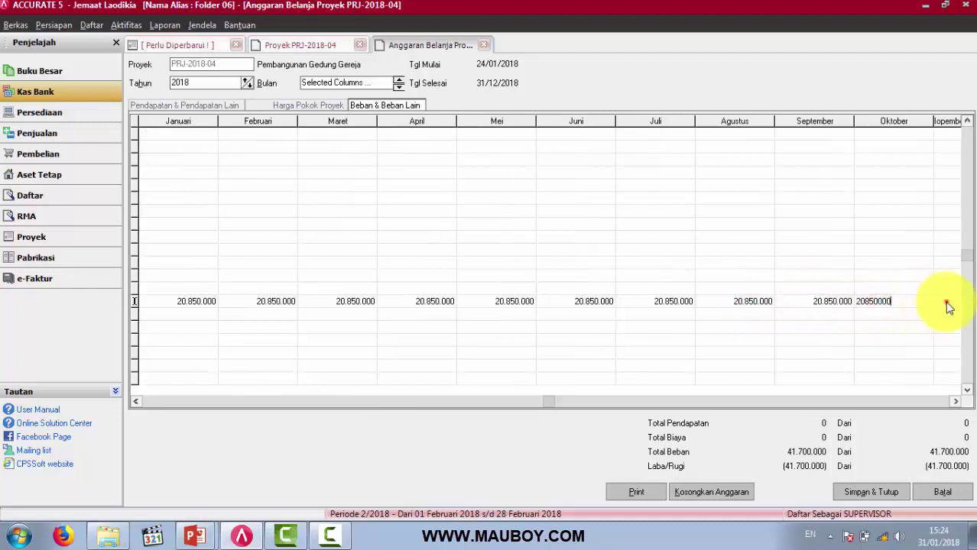
click(946, 301)
click(933, 303)
key(ctrl+v)
click(937, 303)
click(894, 302)
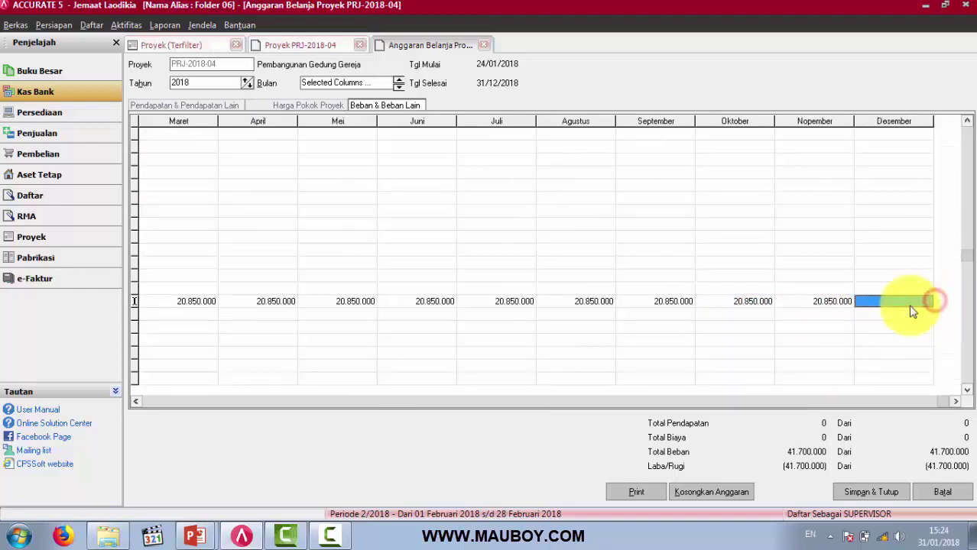
key(ctrl+v)
- Commit the budget row for account 6100-025, and save and close both the budget and project PRJ-2018-04
click(812, 306)
click(735, 306)
click(664, 303)
click(608, 303)
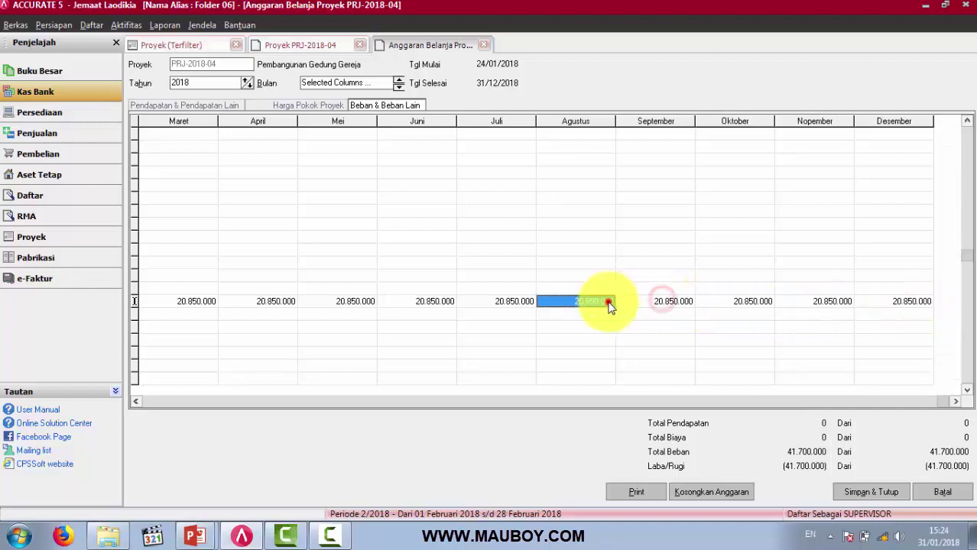
key(Up)
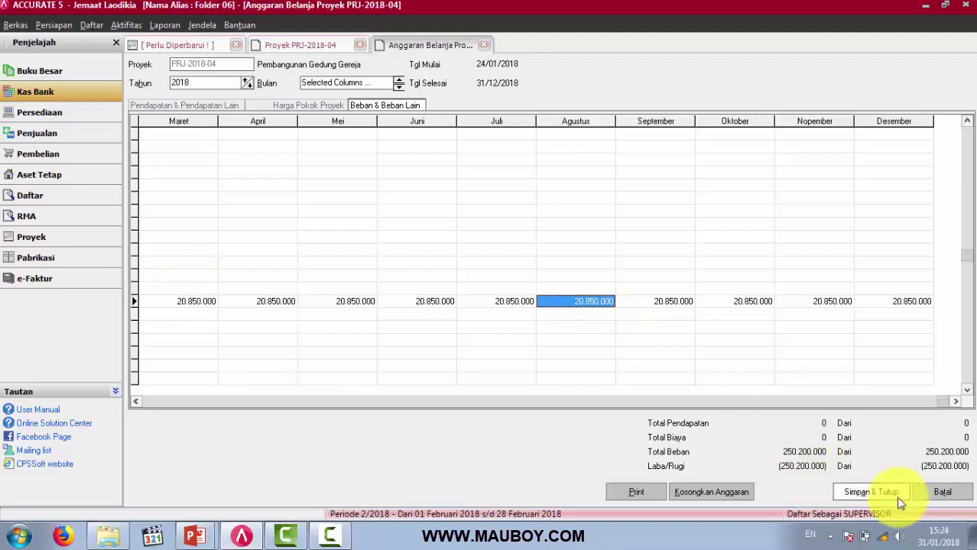
click(871, 492)
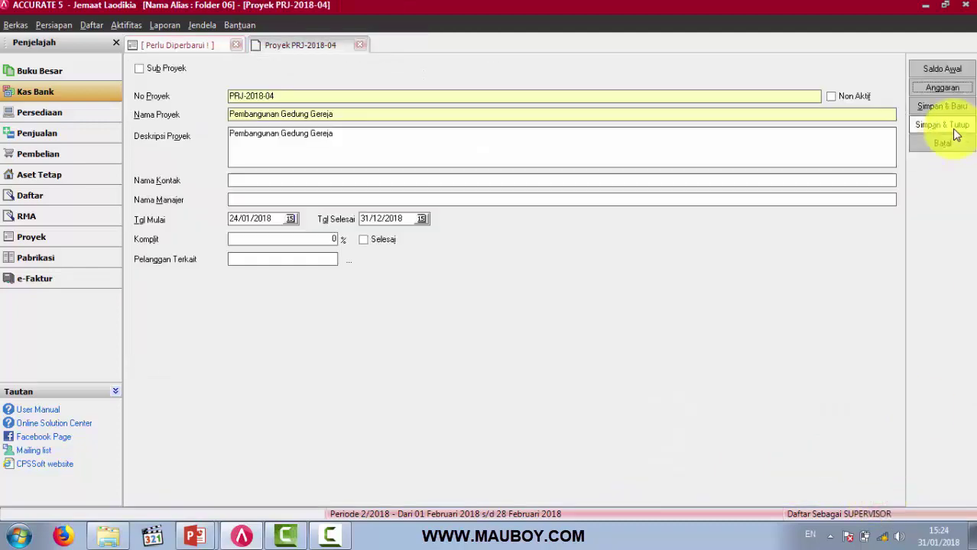
click(954, 130)
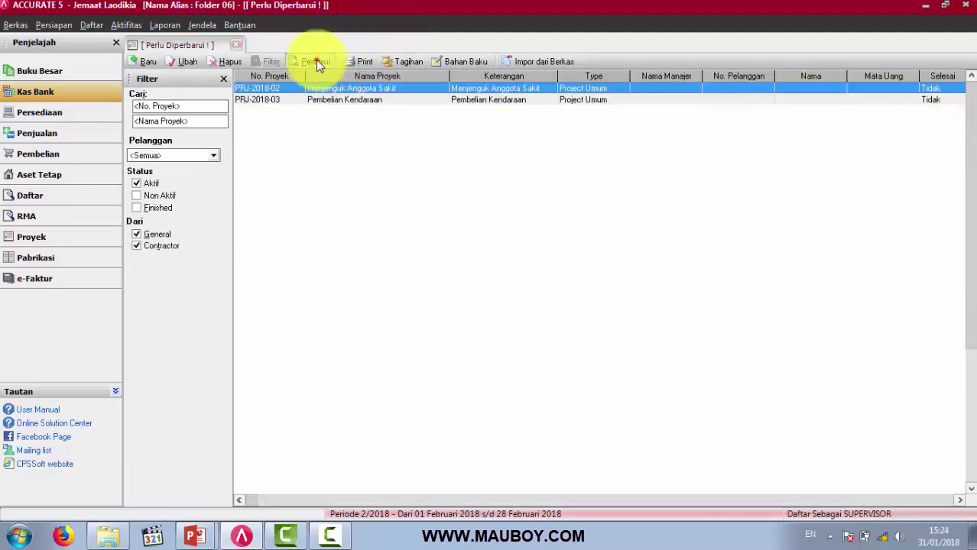
- Refresh the project list, select the Pembangunan Gedung Gereja project and widen the Keterangan column
click(315, 61)
click(360, 113)
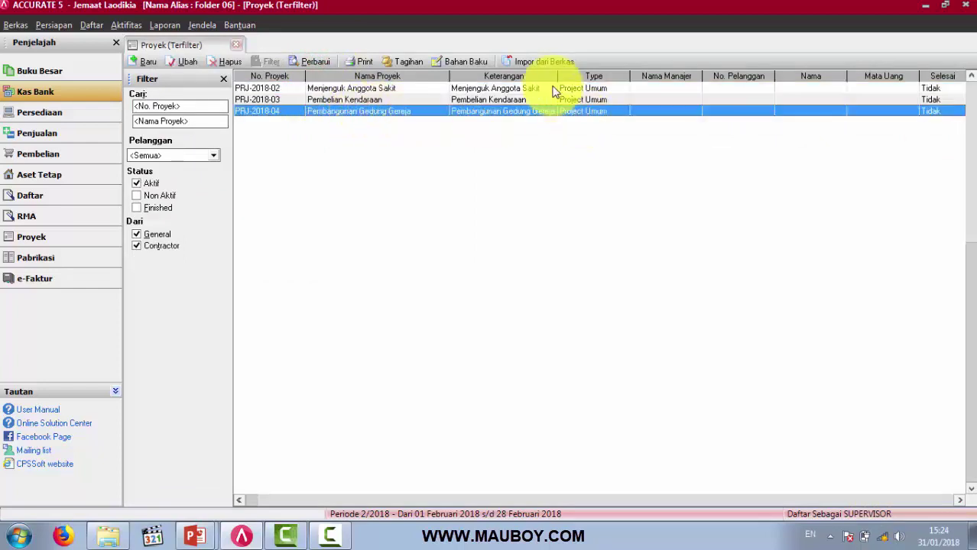
drag(558, 76, 603, 76)
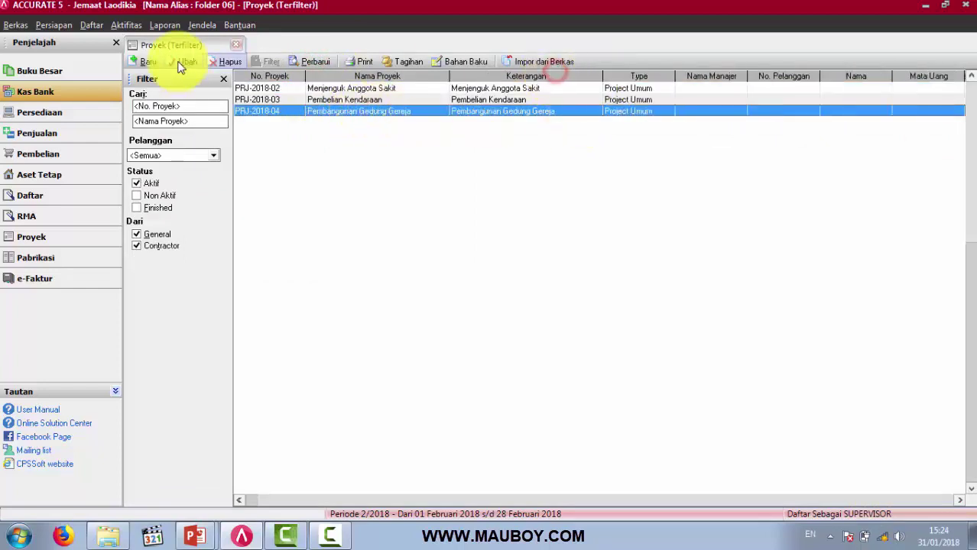
- Close the project list and open a new Other Payment form from the Kas Bank module
click(236, 46)
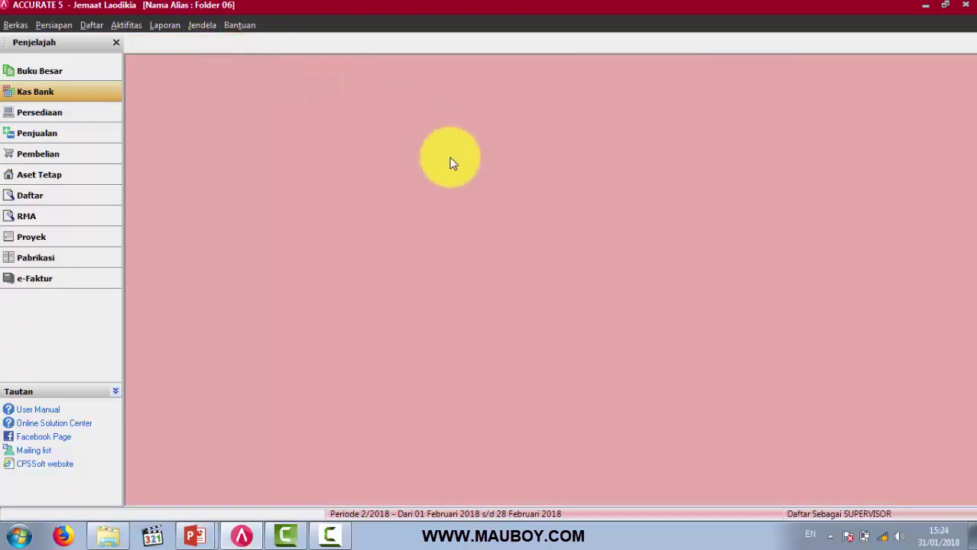
click(61, 92)
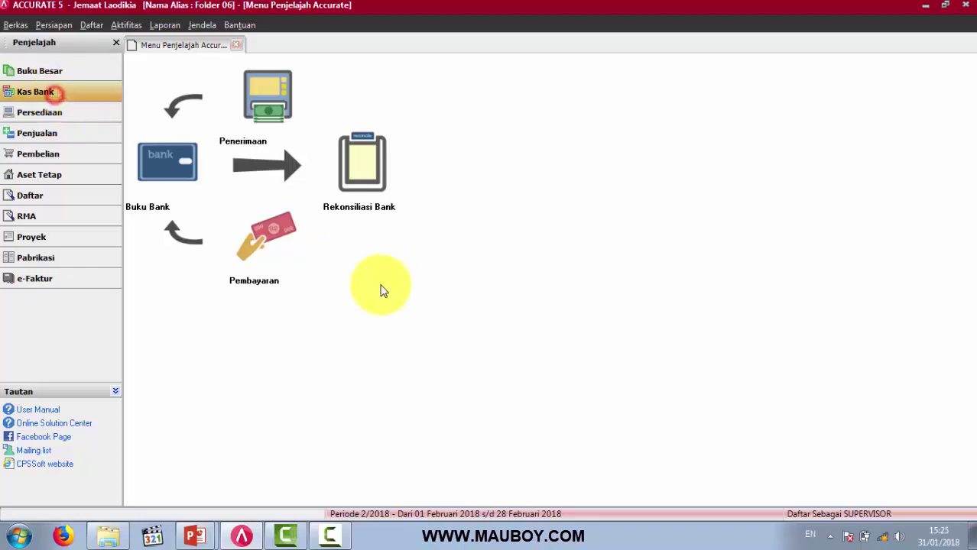
click(274, 244)
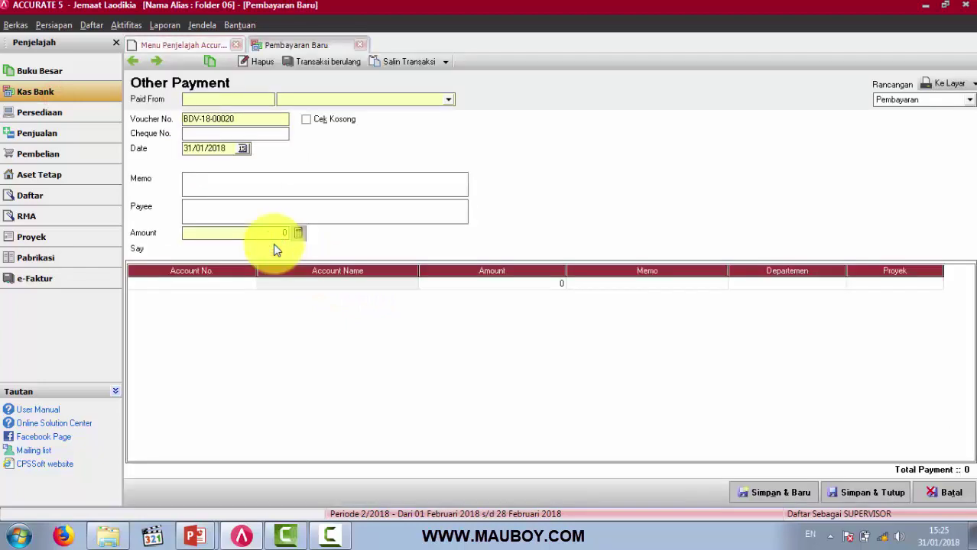
- Set the payment to be paid from Bank Mandiri-Persembahan Pembangunan and date it 24/01/2018
click(335, 101)
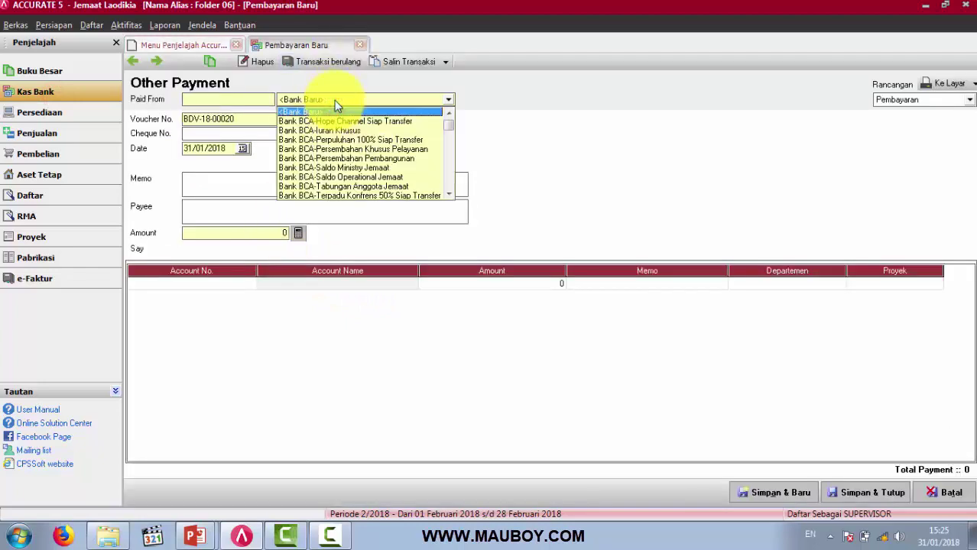
text(Bank Mandiri-Persembahan Pembangunan)
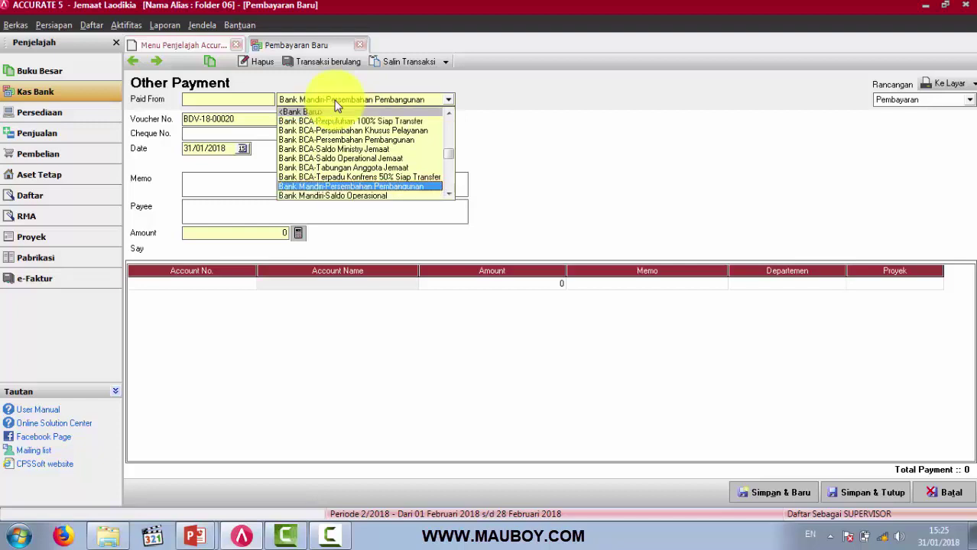
click(449, 195)
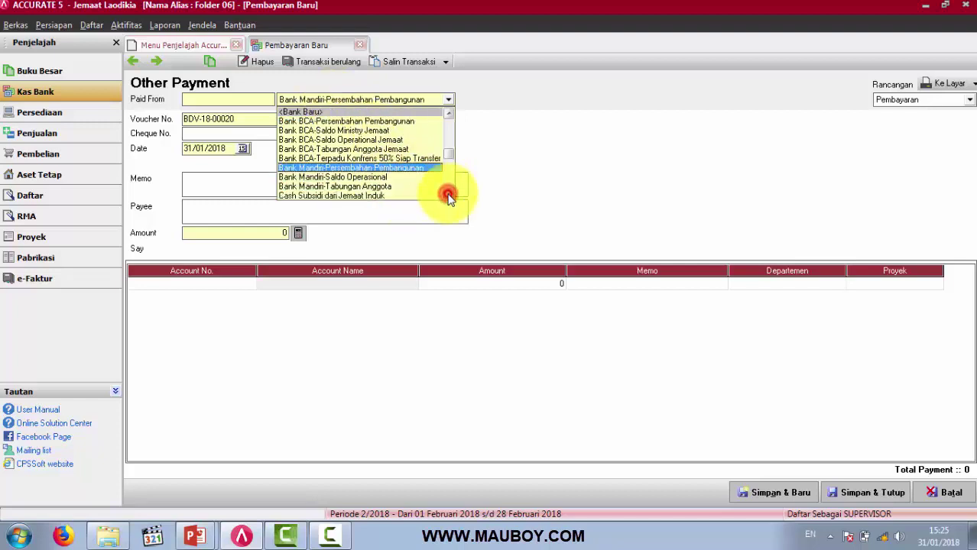
click(449, 195)
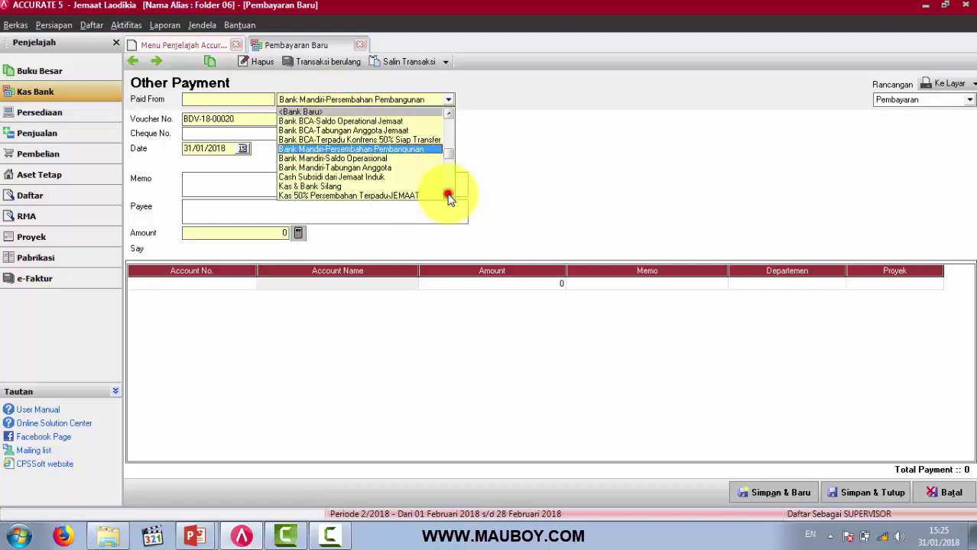
click(343, 153)
click(241, 149)
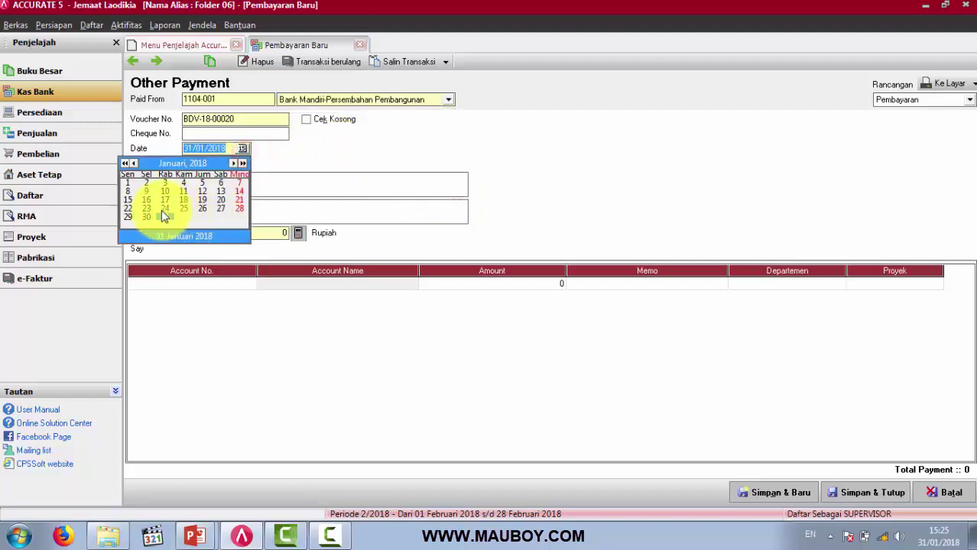
click(164, 208)
- Fill in the memo as "Pembelian tanah 2 Hektar untuk pembangunan gedung Gereja" and enter the payee's name
click(240, 190)
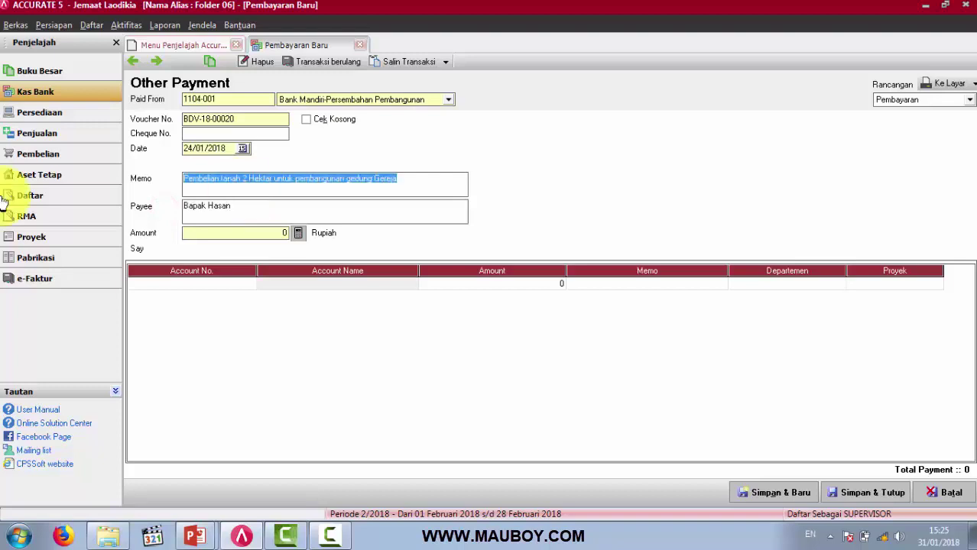
click(244, 178)
click(266, 178)
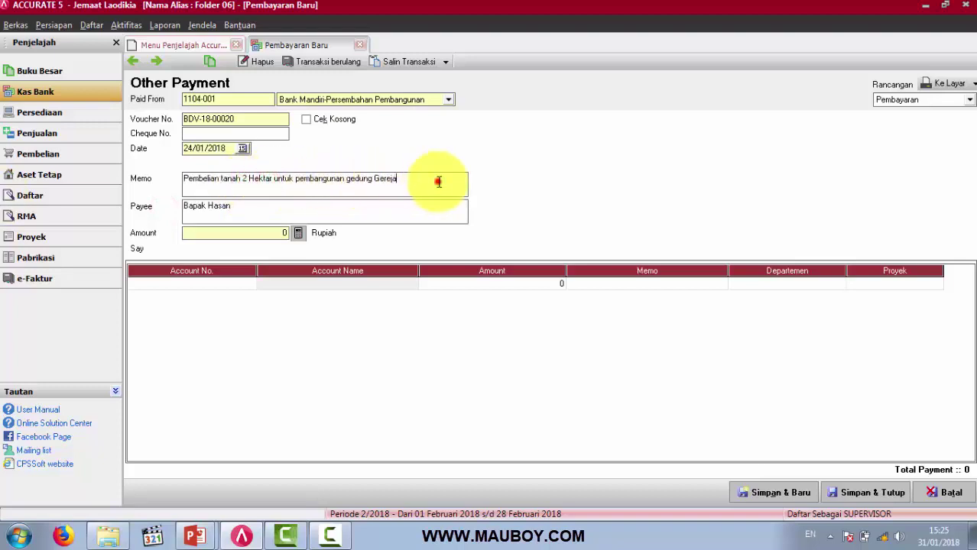
drag(437, 182, 113, 183)
click(256, 206)
drag(215, 200, 163, 196)
click(233, 206)
- Find account 6100-025 by searching for "pembangun" and add it as a payment line with an amount of 25.000.000
click(229, 284)
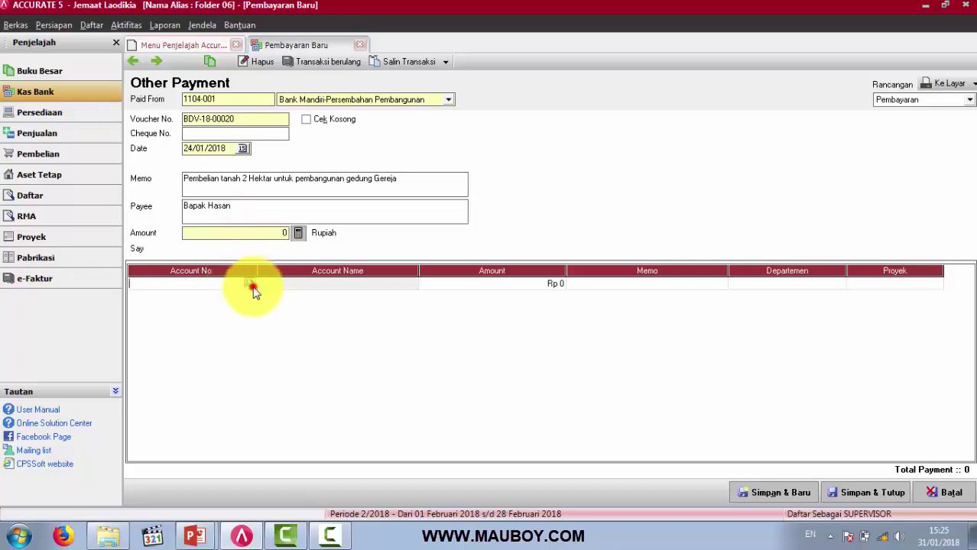
click(250, 284)
click(542, 180)
text(pembangun)
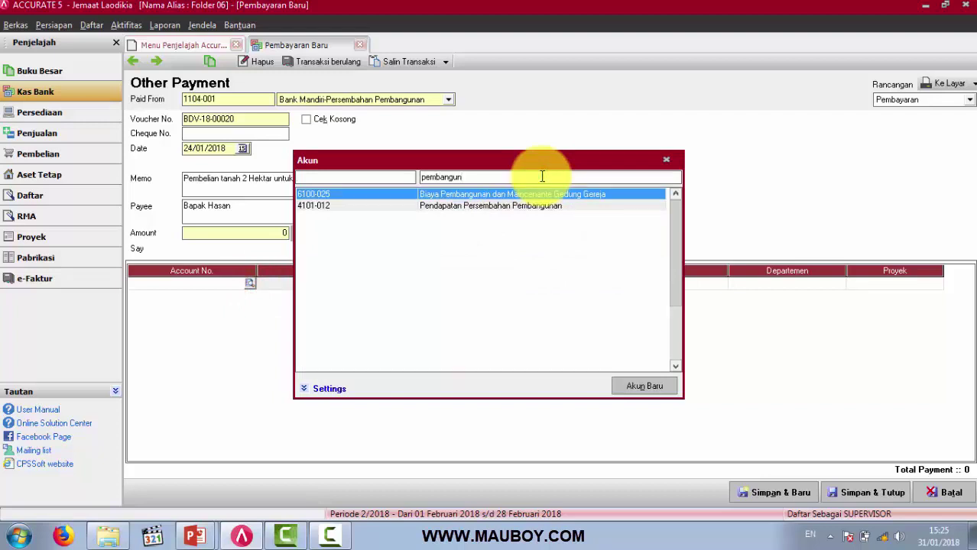
key(Return)
key(Tab)
key(Tab)
text(25.)
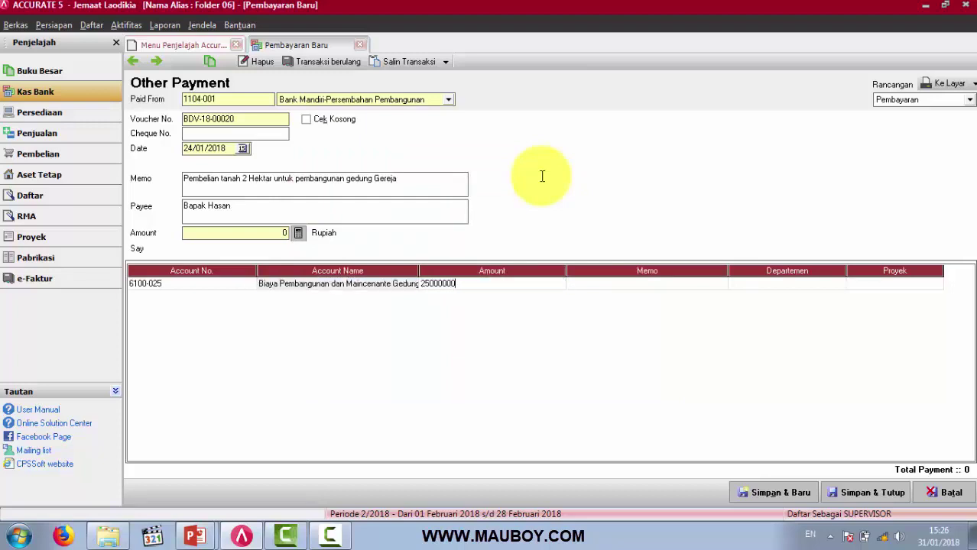
text(000.000)
key(Tab)
- Copy the payment's memo text into the memo of the 6100-025 line
drag(396, 182, 167, 178)
key(ctrl+c)
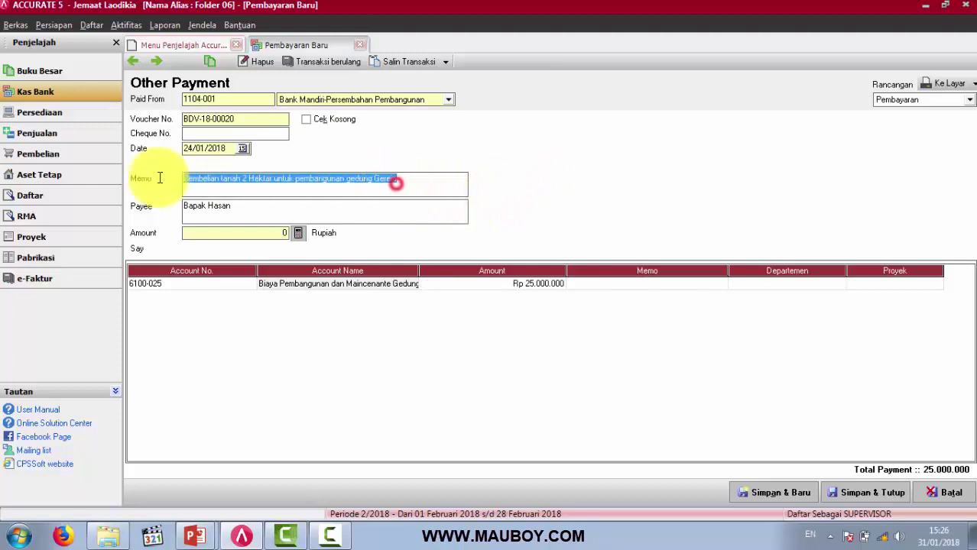
click(669, 285)
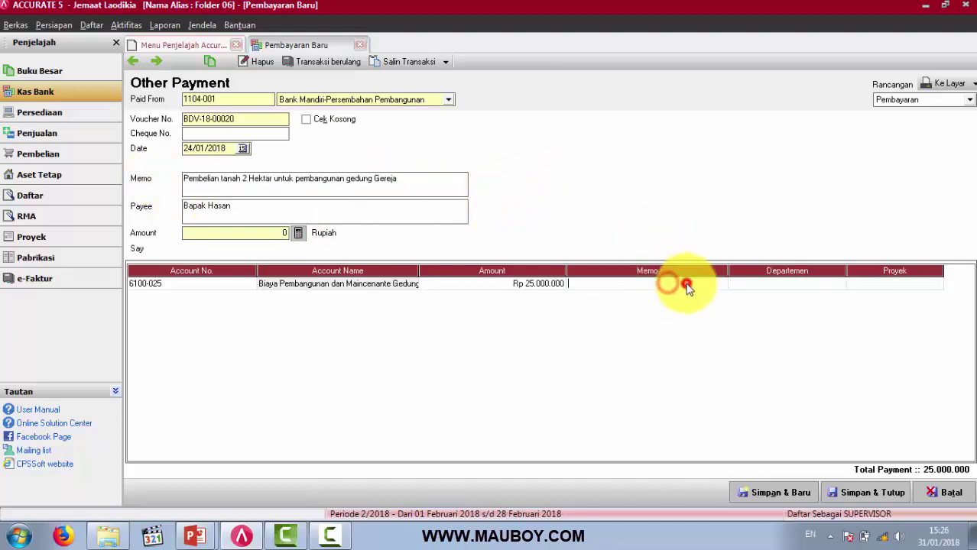
key(ctrl+v)
- Assign project PRJ-2018-04 to the 6100-025 line and calculate the payment's amount from its lines
click(884, 285)
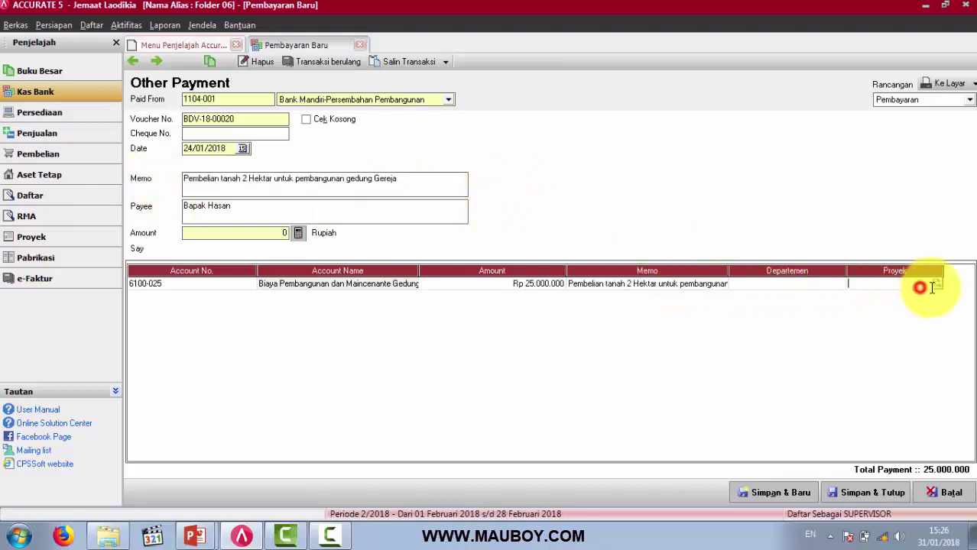
click(937, 285)
click(488, 254)
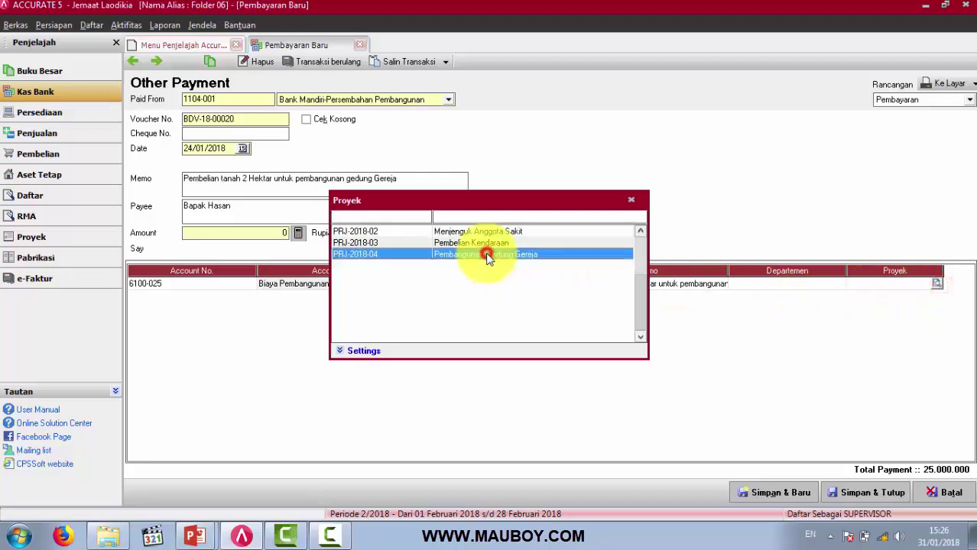
double_click(486, 254)
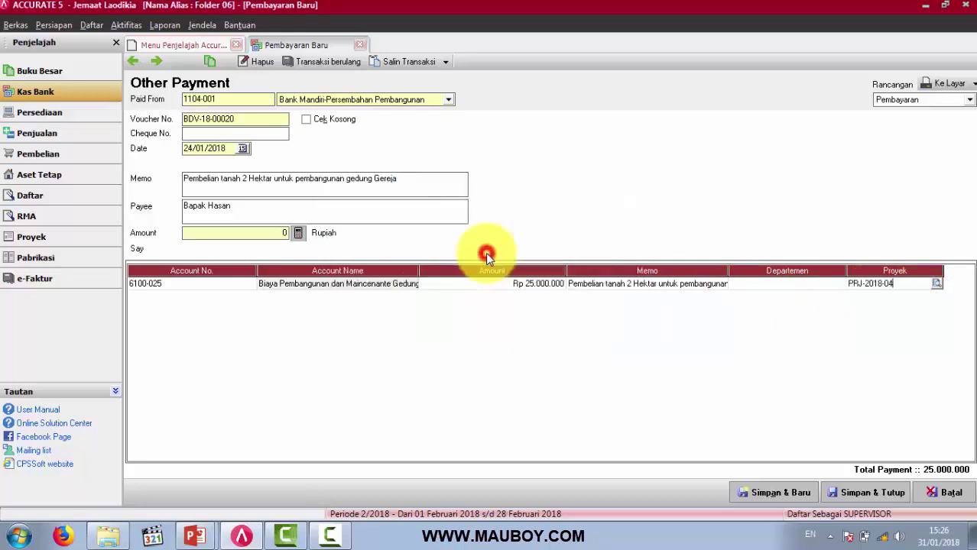
click(602, 286)
click(298, 232)
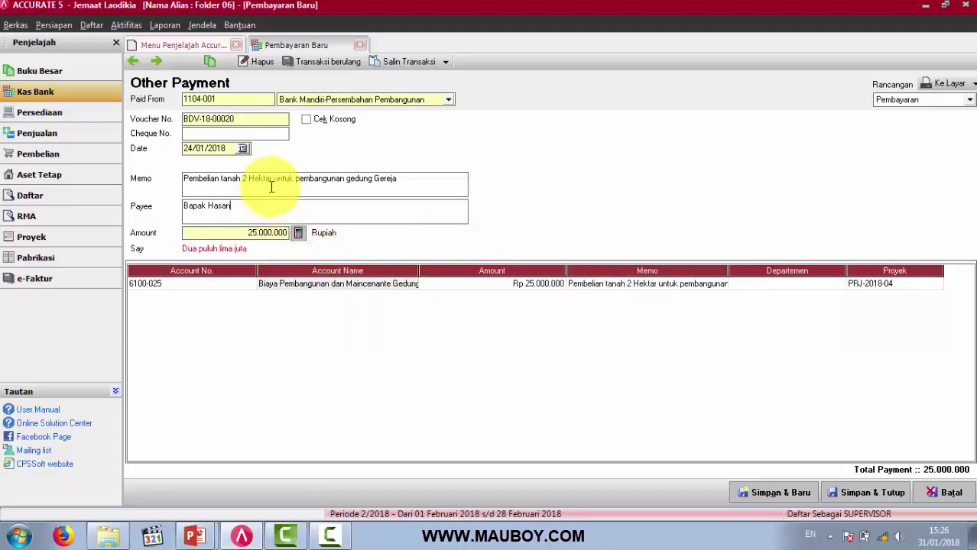
- Preview the payment voucher on screen, and save and close the payment
click(953, 82)
click(487, 46)
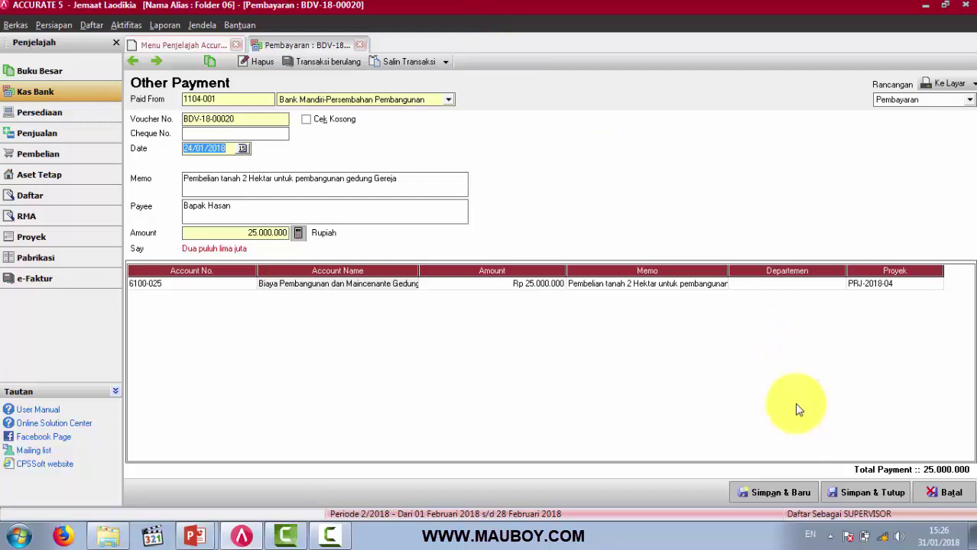
click(528, 289)
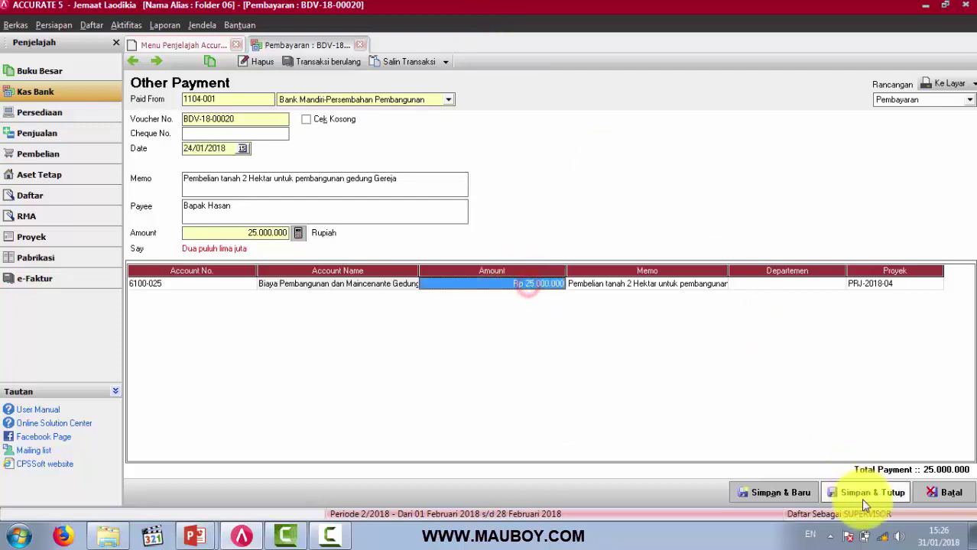
click(861, 496)
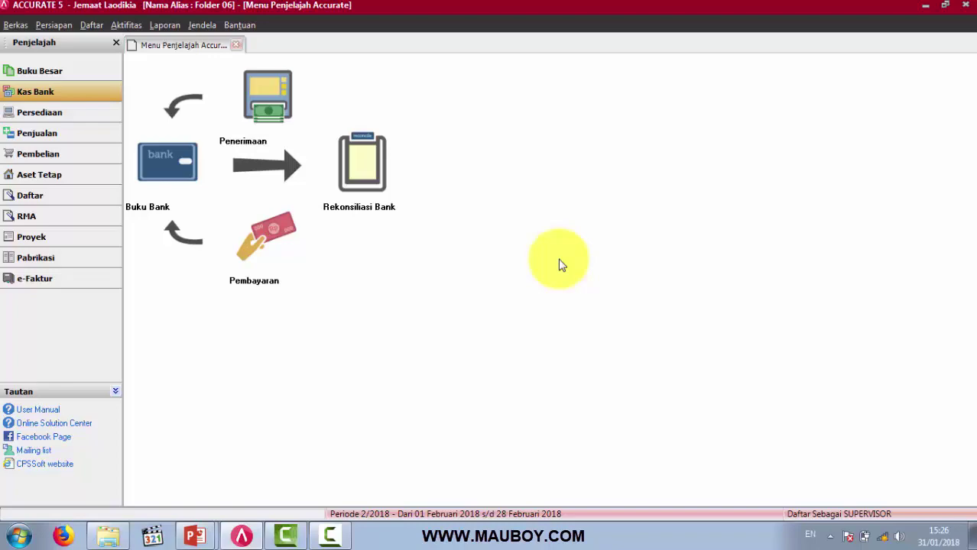
- Check the building material table on the PowerPoint slide, and open the Barang dan Jasa list in ACCURATE
key(alt+Tab)
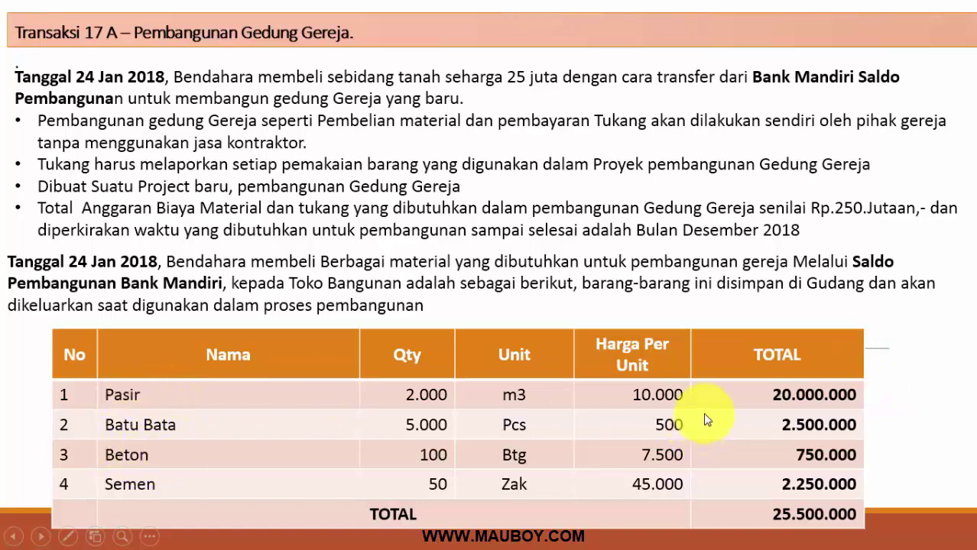
key(super)
click(243, 535)
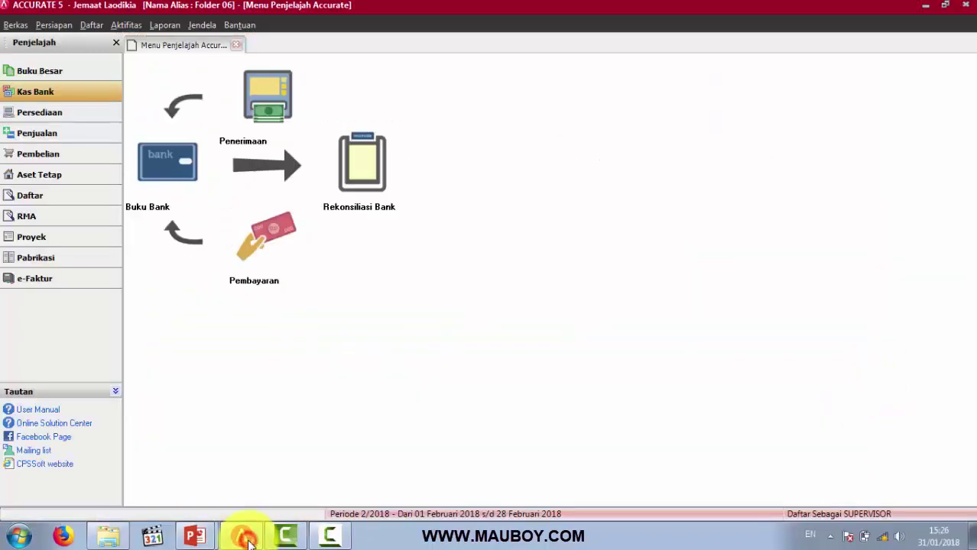
click(92, 27)
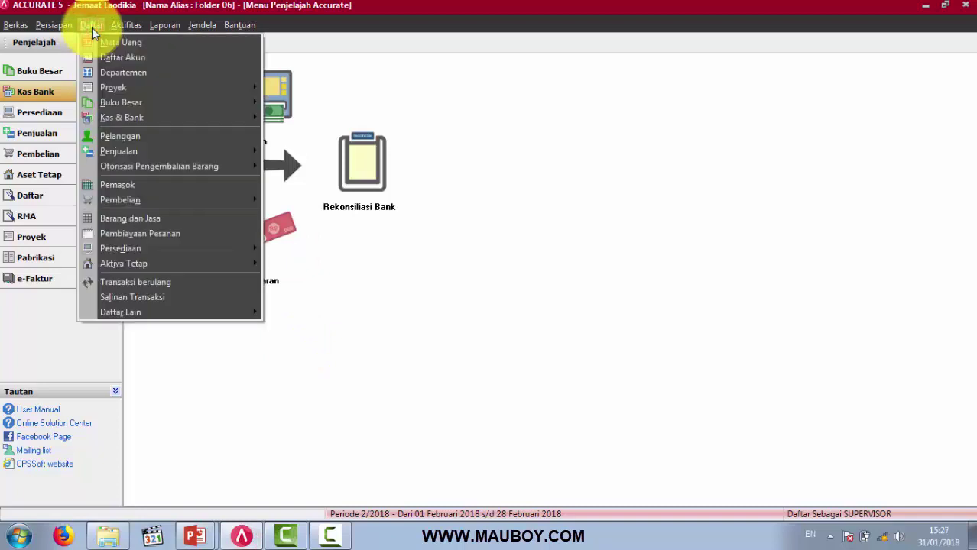
click(157, 217)
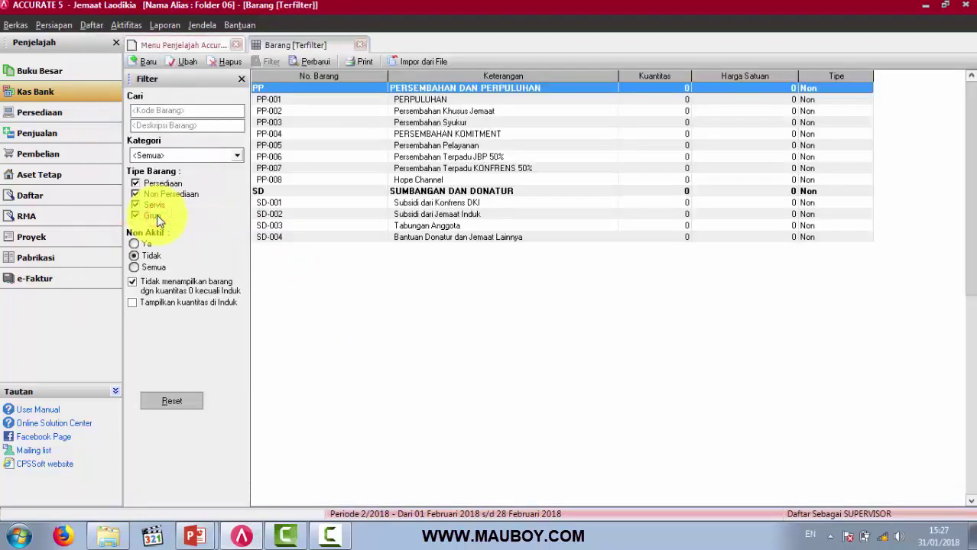
- Examine the names, types and quantities of the existing items in the item list
click(436, 204)
click(436, 216)
click(430, 237)
click(421, 98)
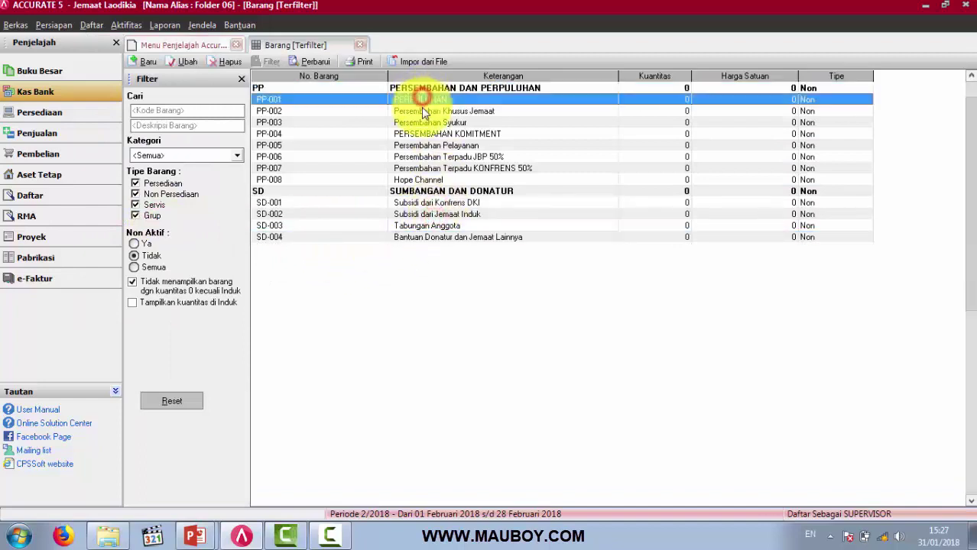
click(423, 111)
click(422, 122)
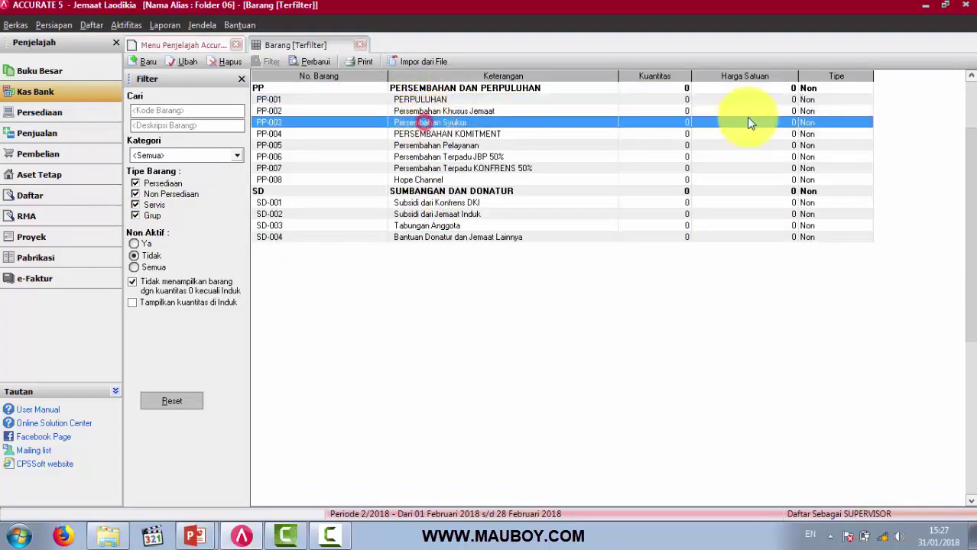
click(833, 135)
click(831, 145)
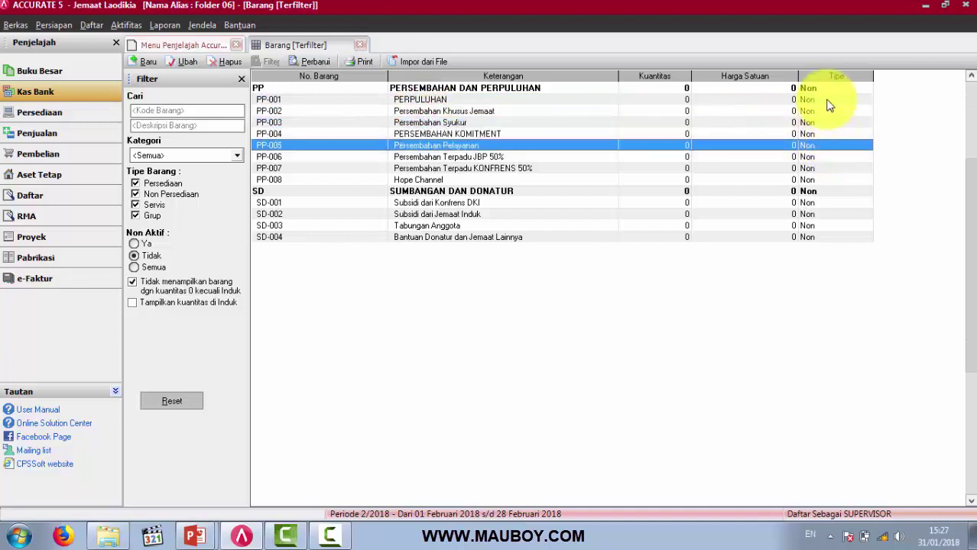
click(832, 98)
click(830, 112)
click(828, 124)
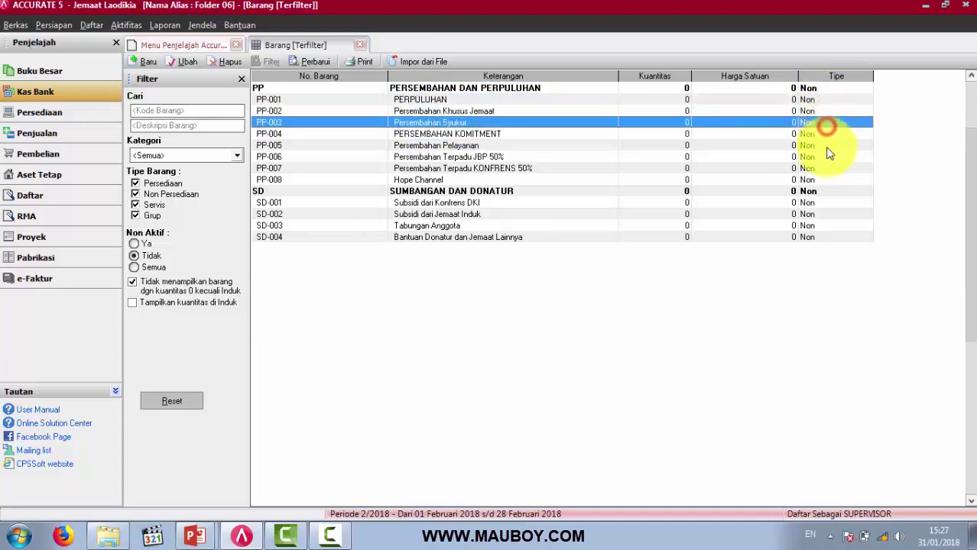
click(828, 147)
click(824, 107)
click(668, 121)
click(670, 143)
click(673, 157)
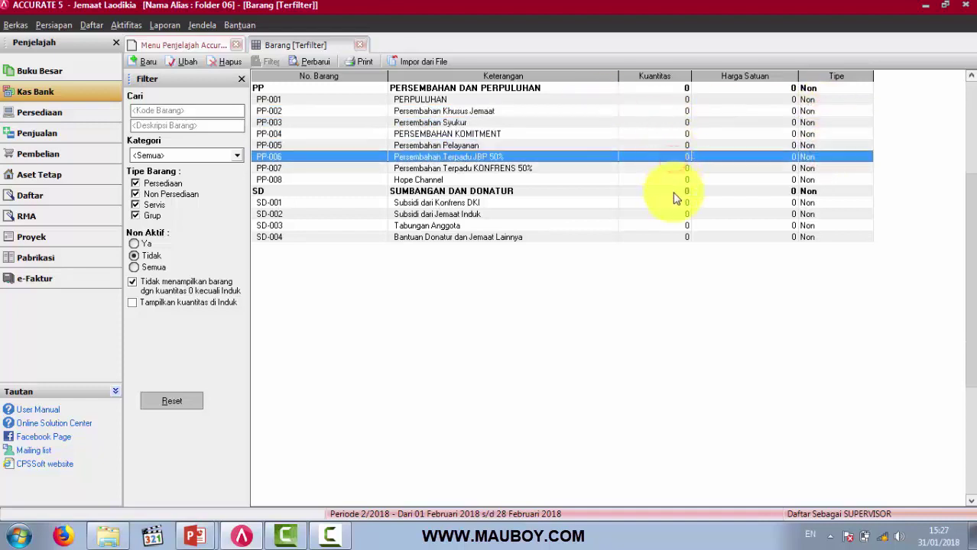
click(675, 191)
click(674, 215)
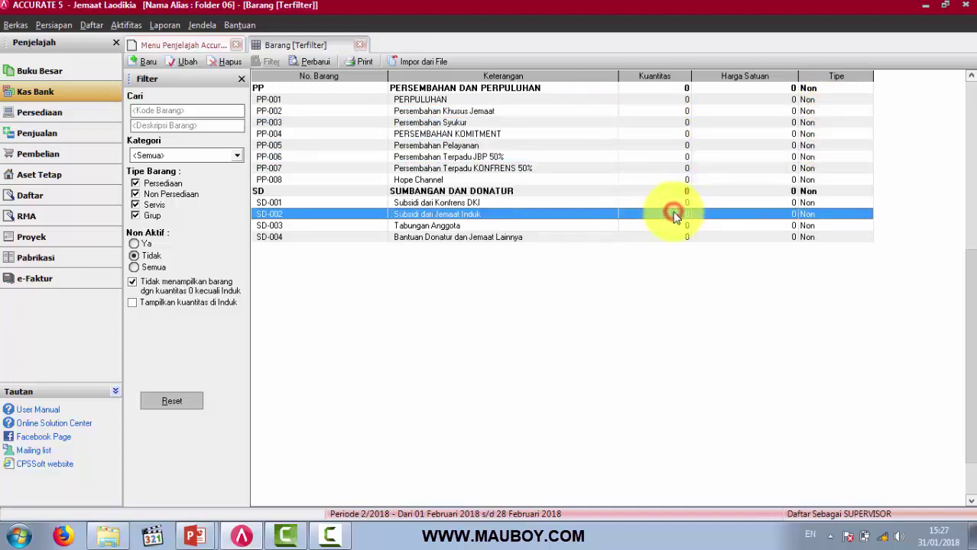
- Start a new item, look at the Non Persediaan and Servis types, and set its type to Persediaan
click(146, 63)
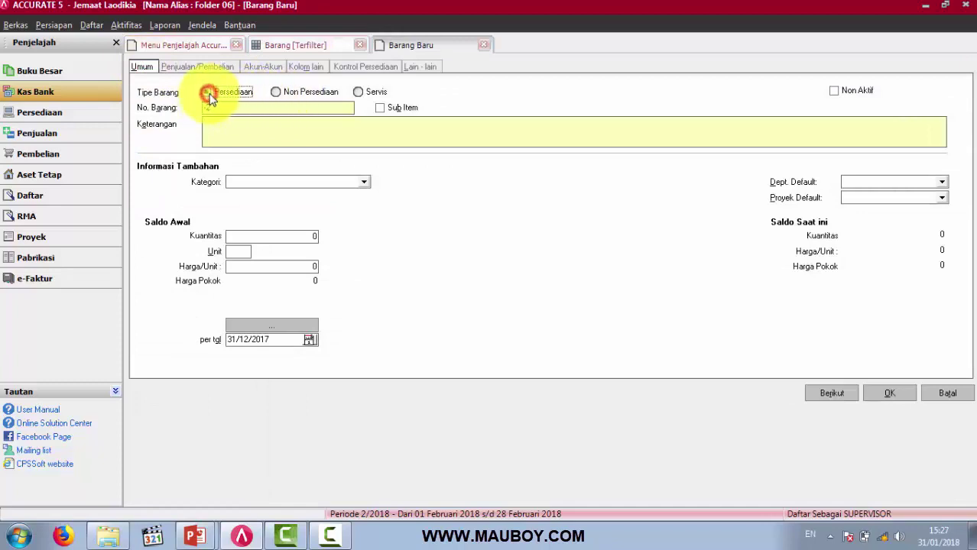
click(292, 95)
click(364, 95)
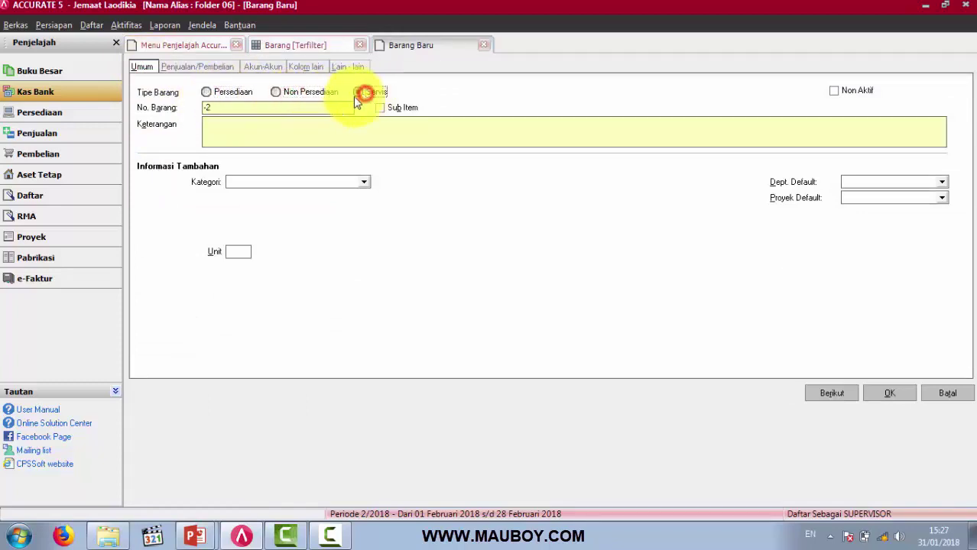
click(225, 93)
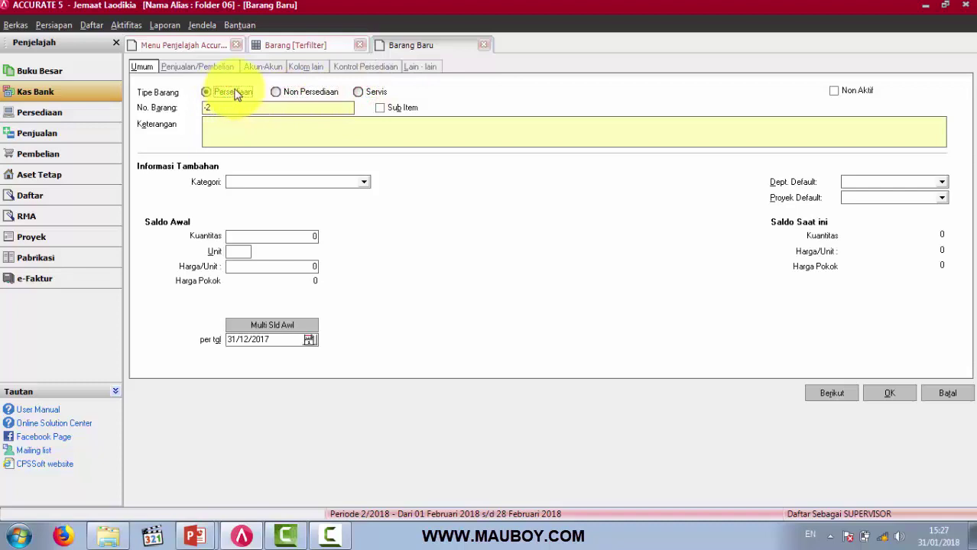
- Examine the default accounts assigned to the new inventory item, from Akun Persediaan through Akun Belum Tertagih
click(263, 66)
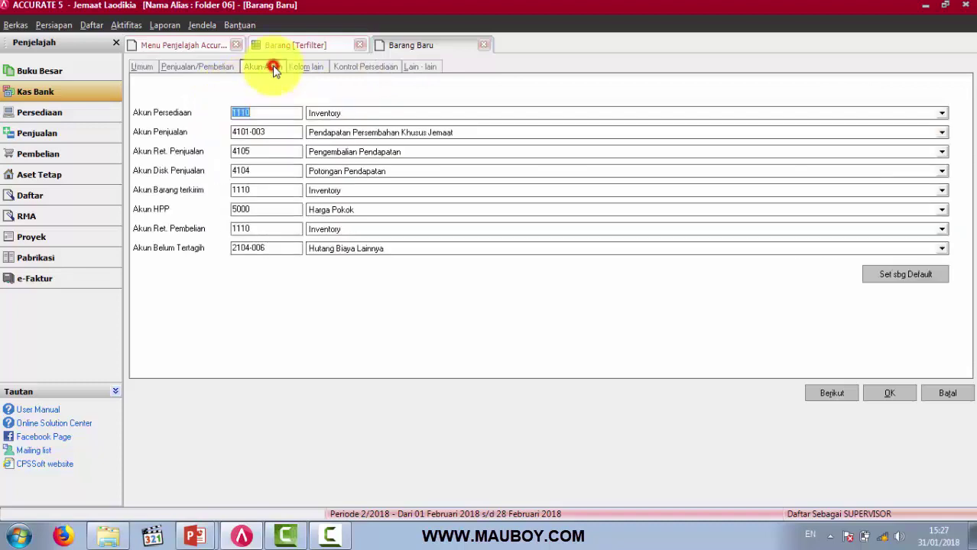
double_click(268, 113)
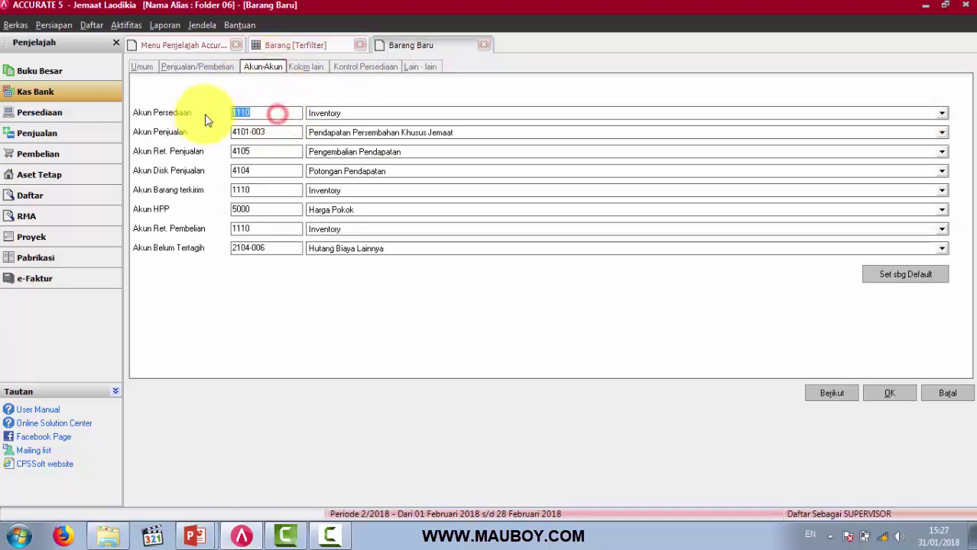
double_click(279, 131)
double_click(266, 150)
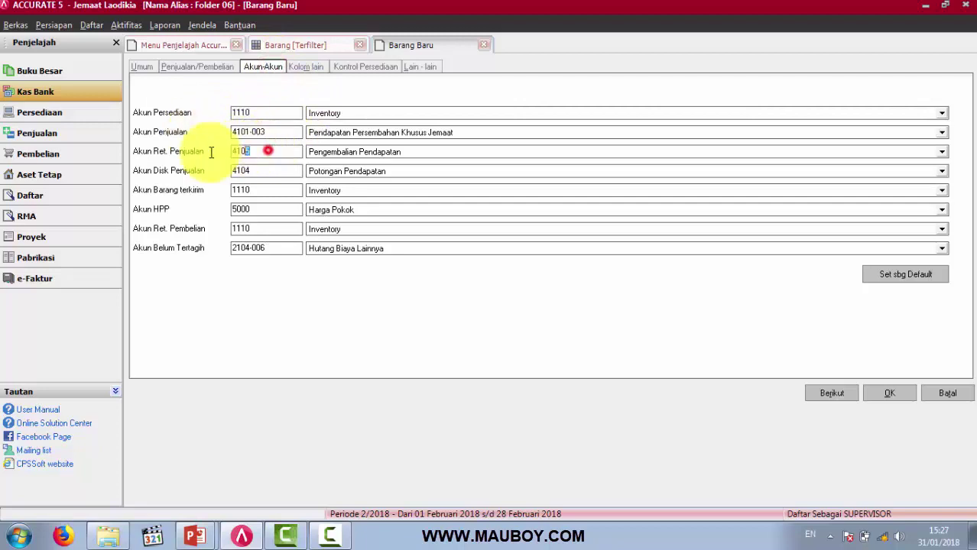
double_click(262, 171)
double_click(261, 190)
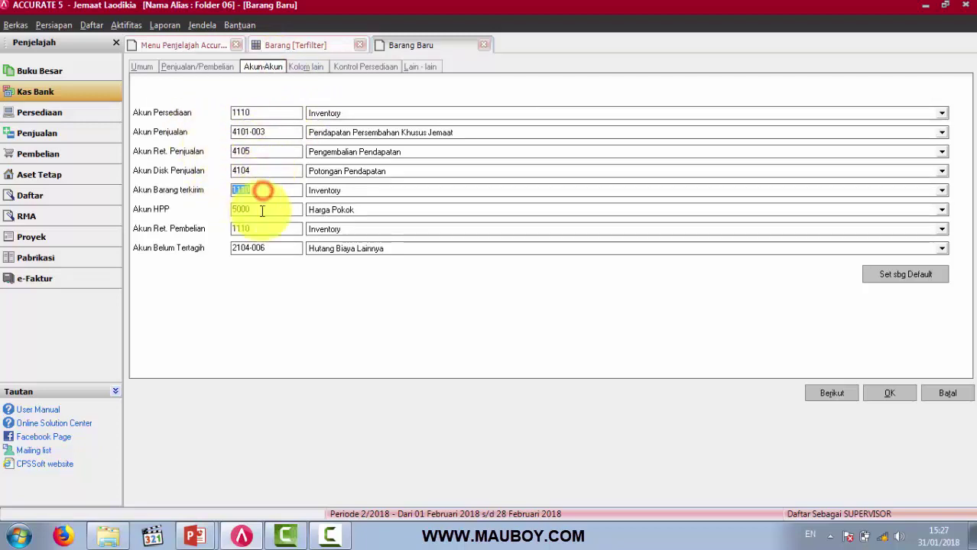
double_click(274, 210)
double_click(267, 228)
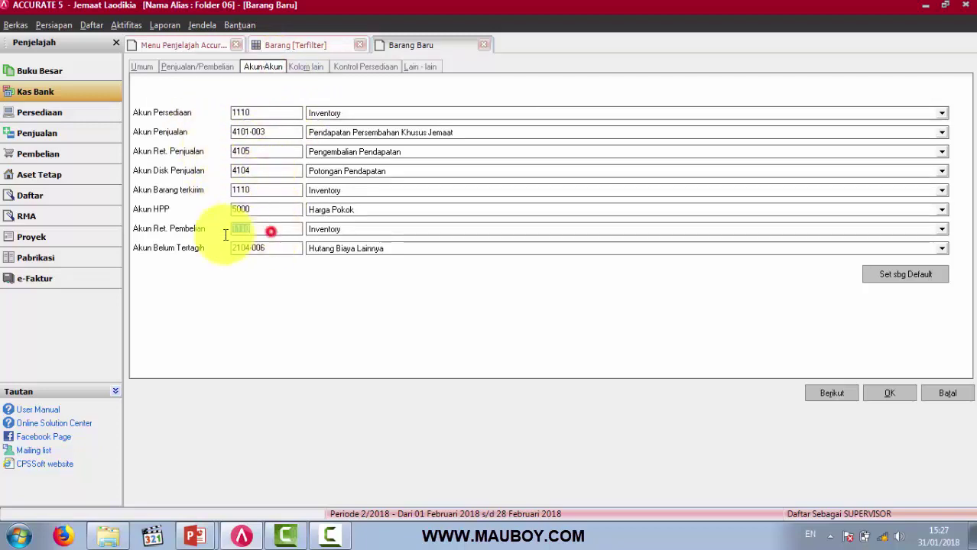
double_click(290, 248)
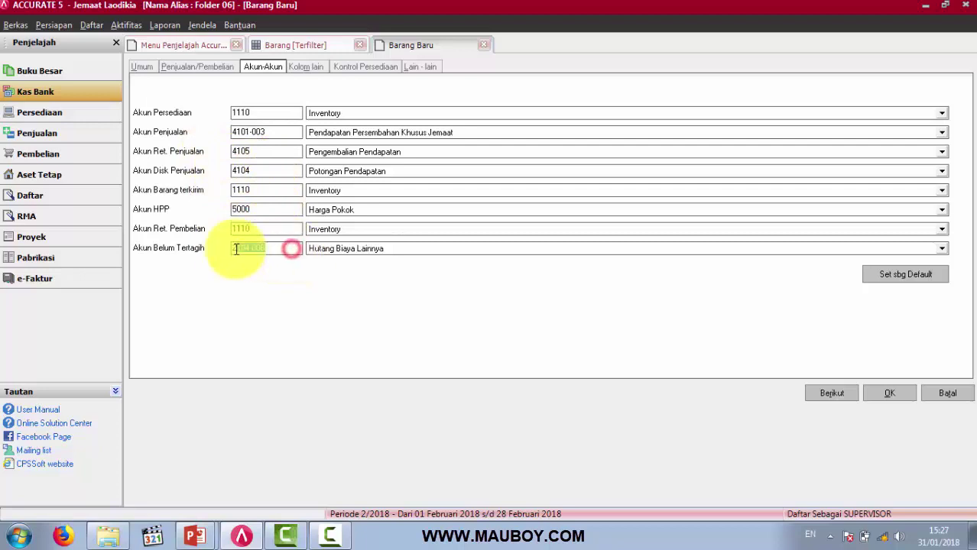
- Enter Persediaan Material as the new item's number, and copy the same text into its description
click(141, 67)
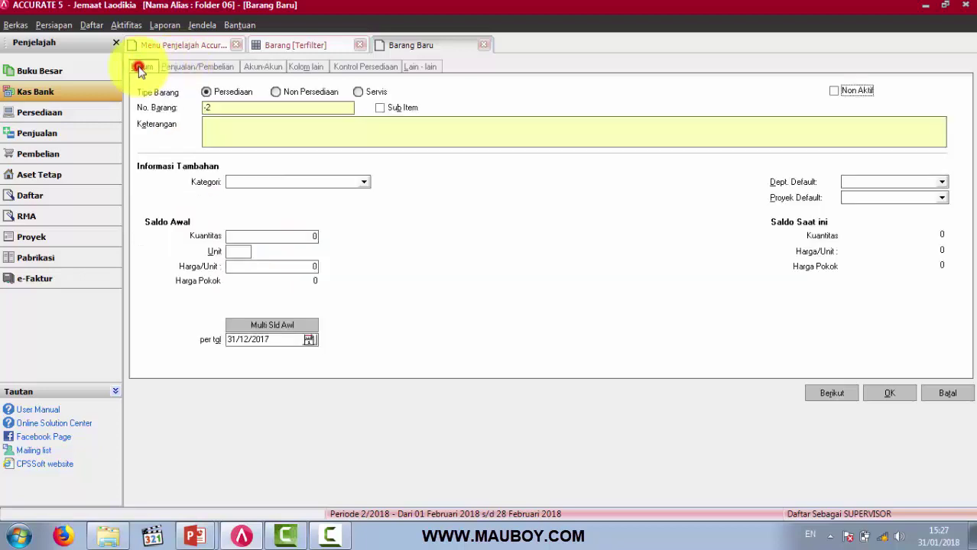
click(230, 108)
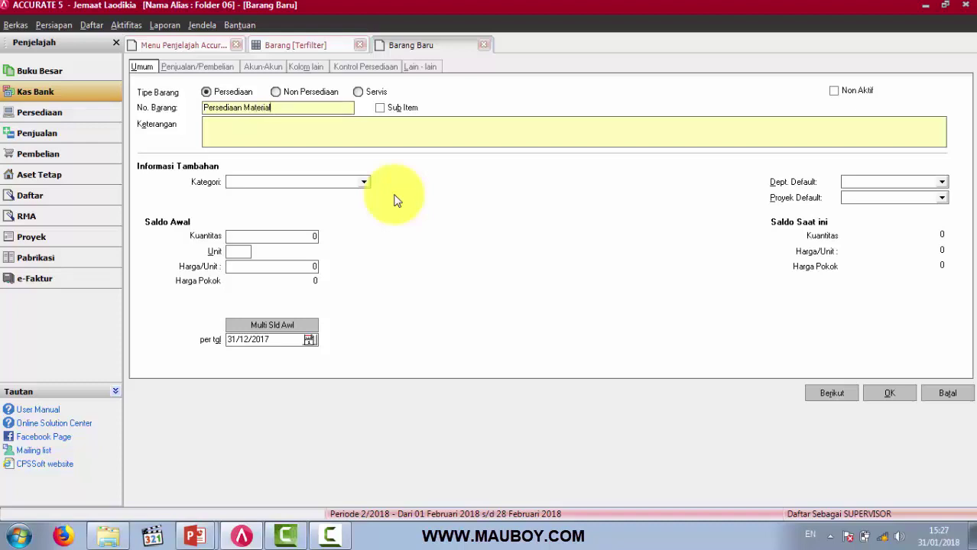
drag(302, 107, 99, 107)
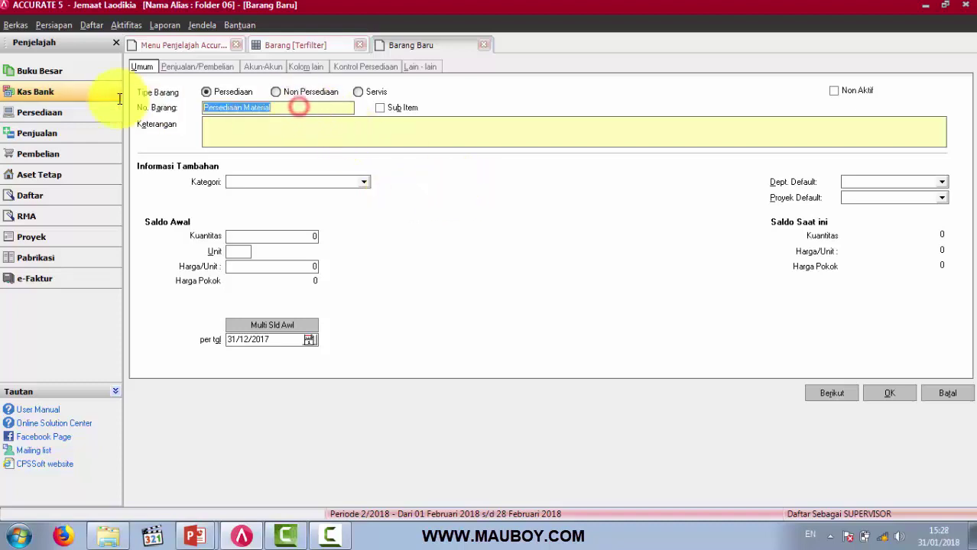
key(ctrl+c)
click(260, 132)
key(ctrl+v)
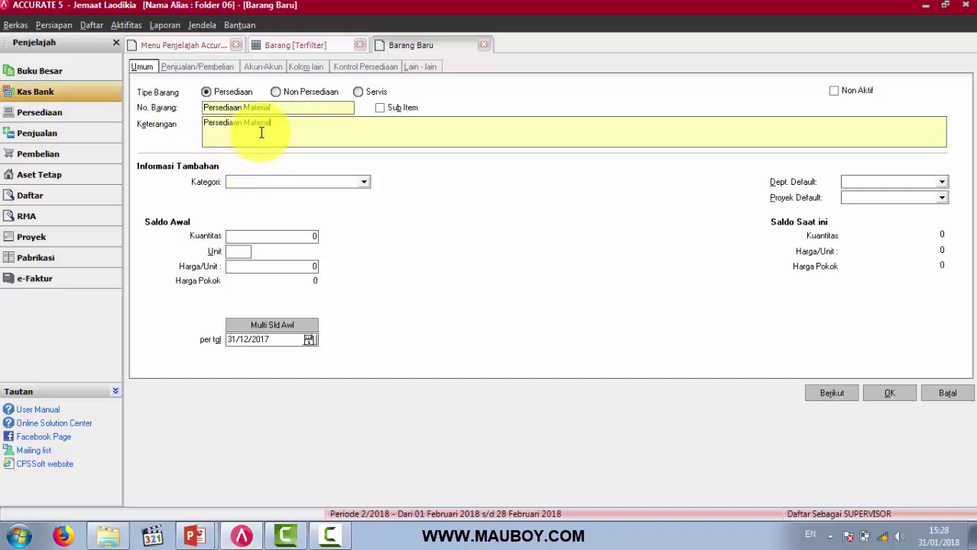
- Check which categories are available for the Persediaan Material item
click(306, 184)
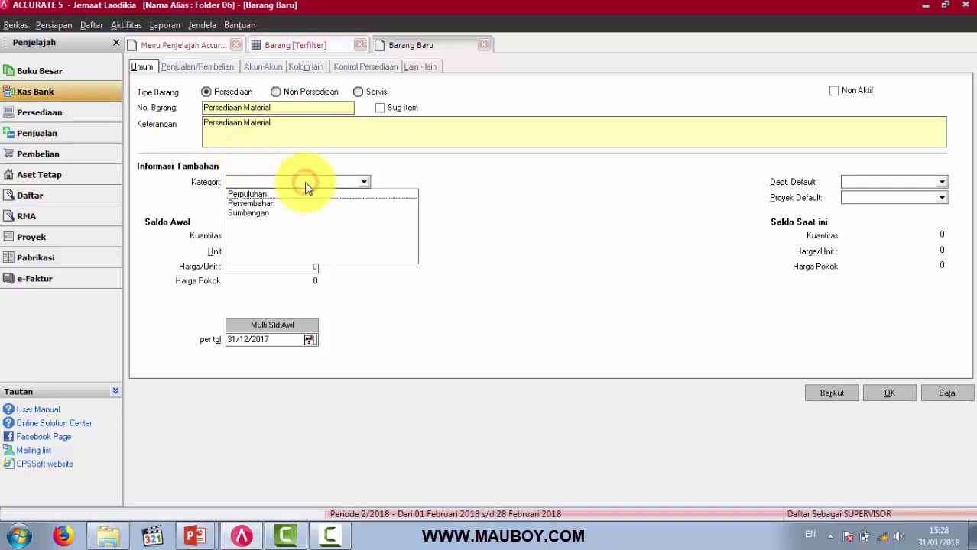
click(305, 182)
click(304, 182)
click(304, 182)
click(305, 182)
click(305, 182)
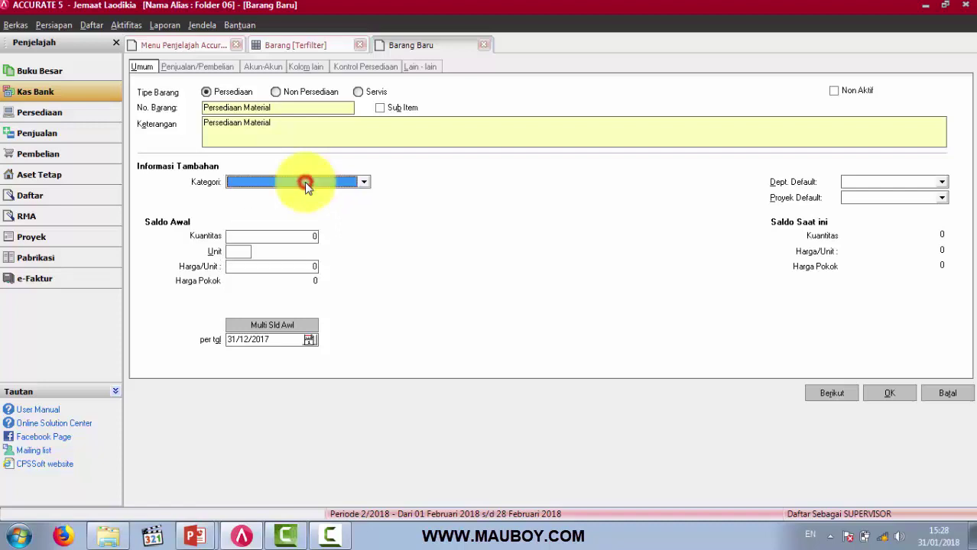
- Create an item category named Material Bahan Bangunan, and refresh the category list to check the new entry
click(85, 26)
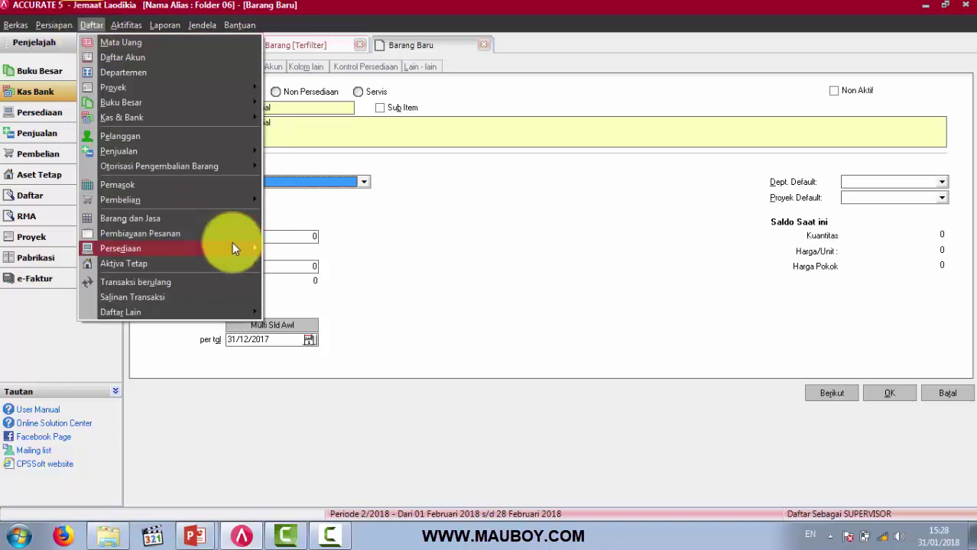
mouse_move(233, 244)
click(342, 280)
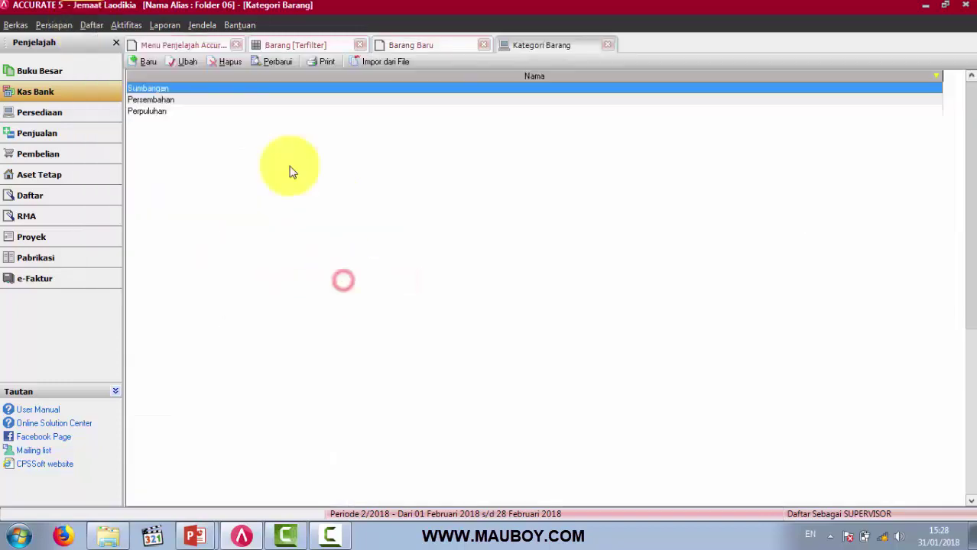
click(150, 64)
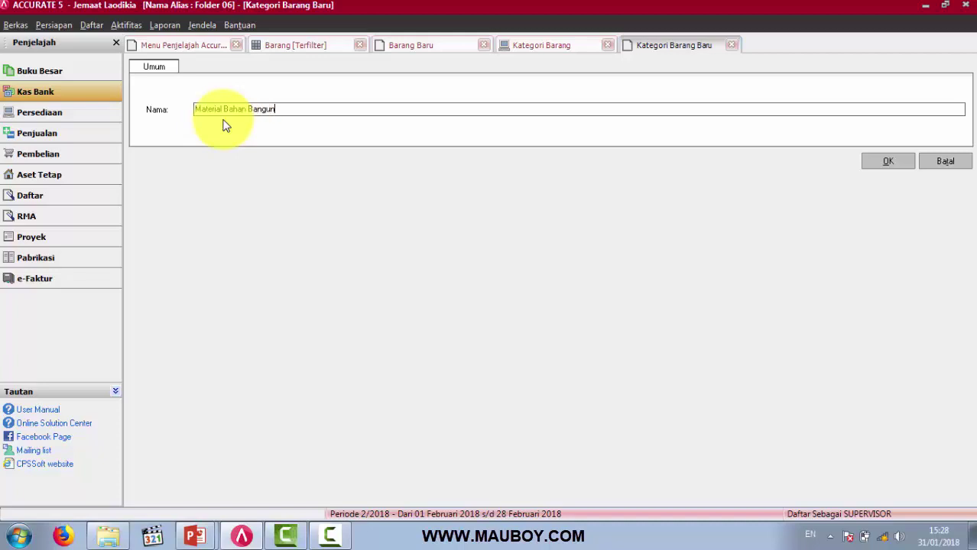
click(888, 161)
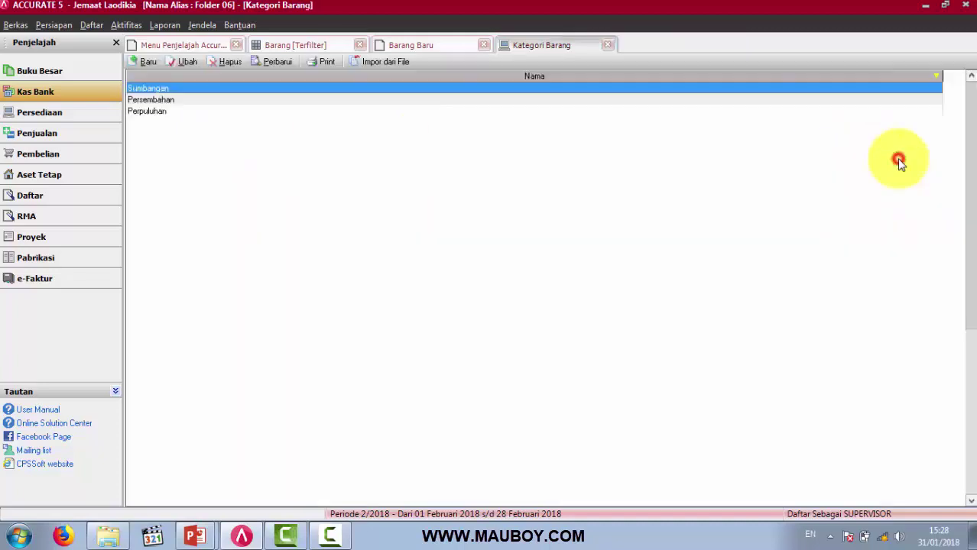
click(282, 62)
click(191, 122)
click(192, 111)
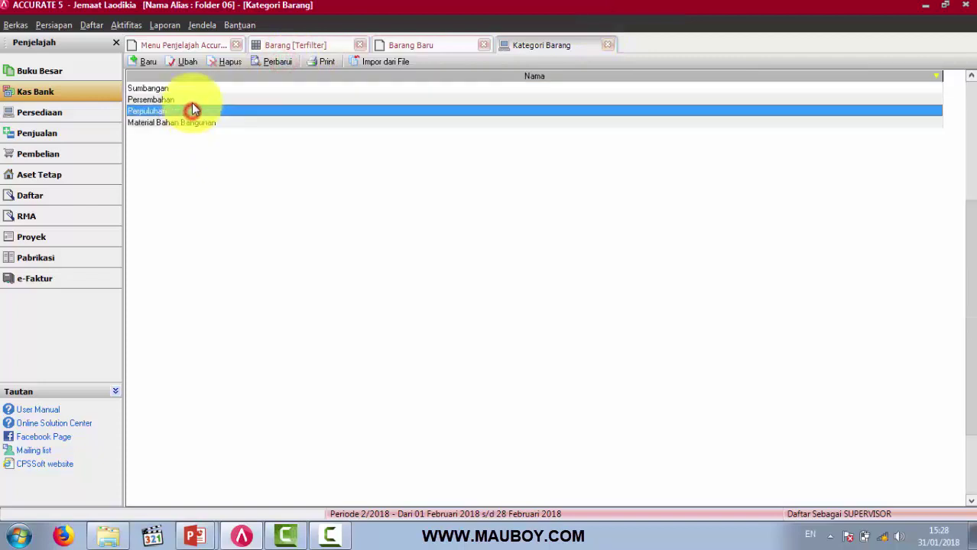
click(189, 123)
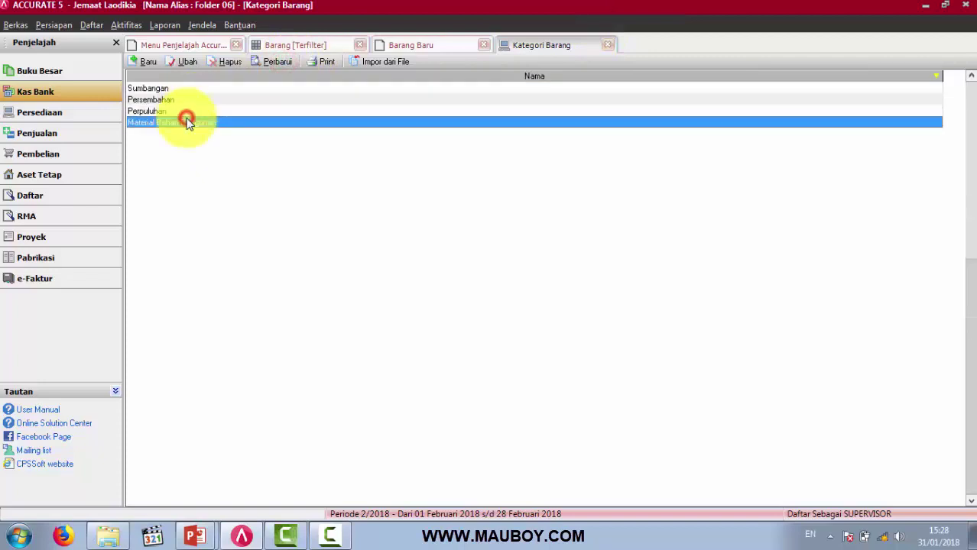
- Set the Persediaan Material item's category to Material Bahan Bangunan and its unit to Pcs, and save the item
click(606, 44)
click(304, 183)
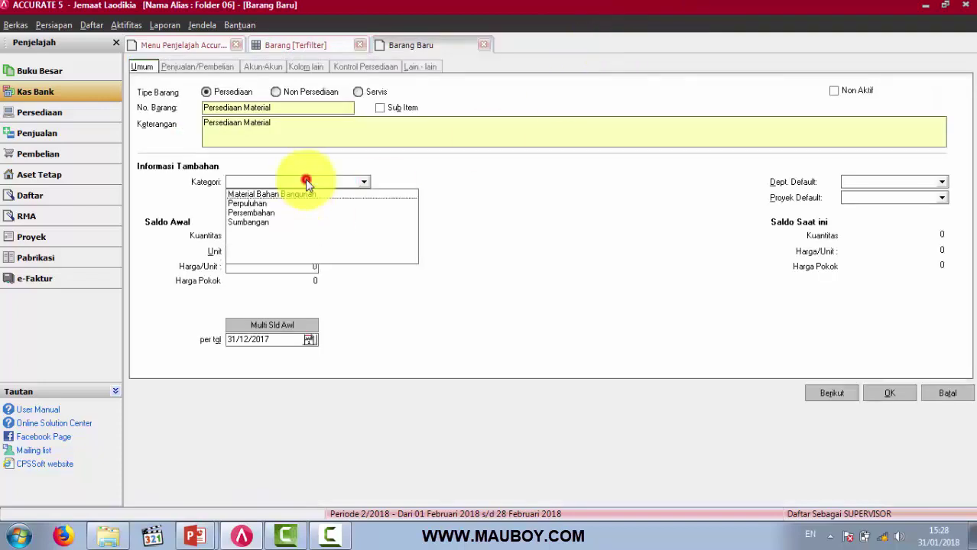
click(276, 194)
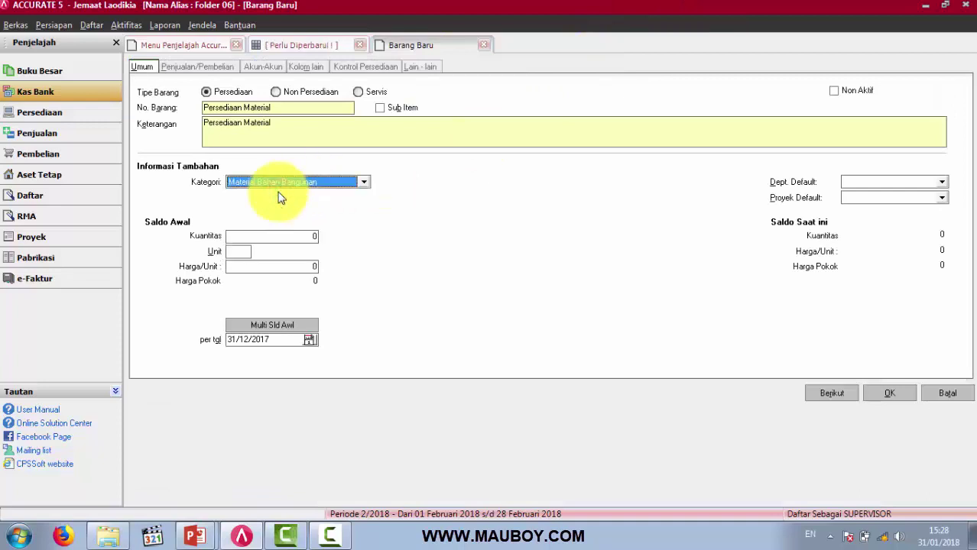
click(237, 251)
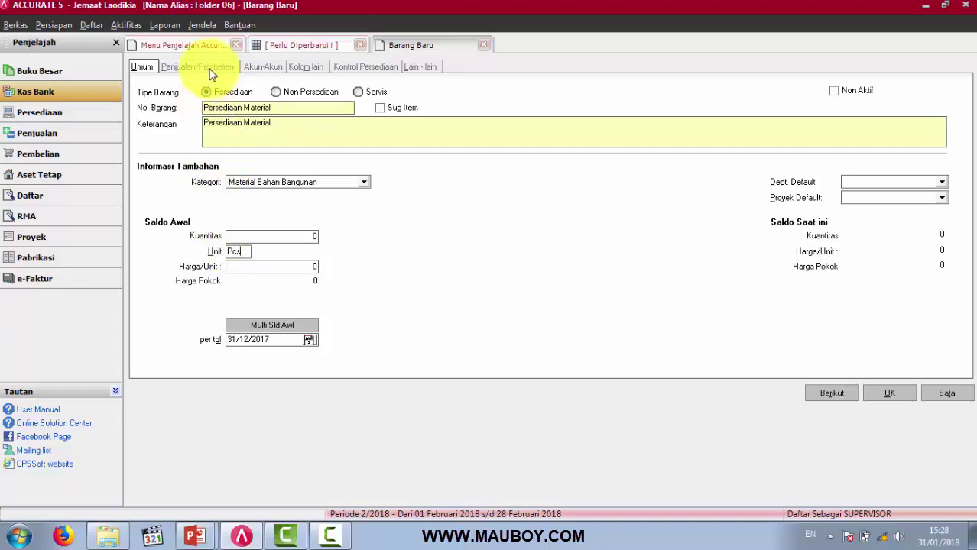
click(896, 397)
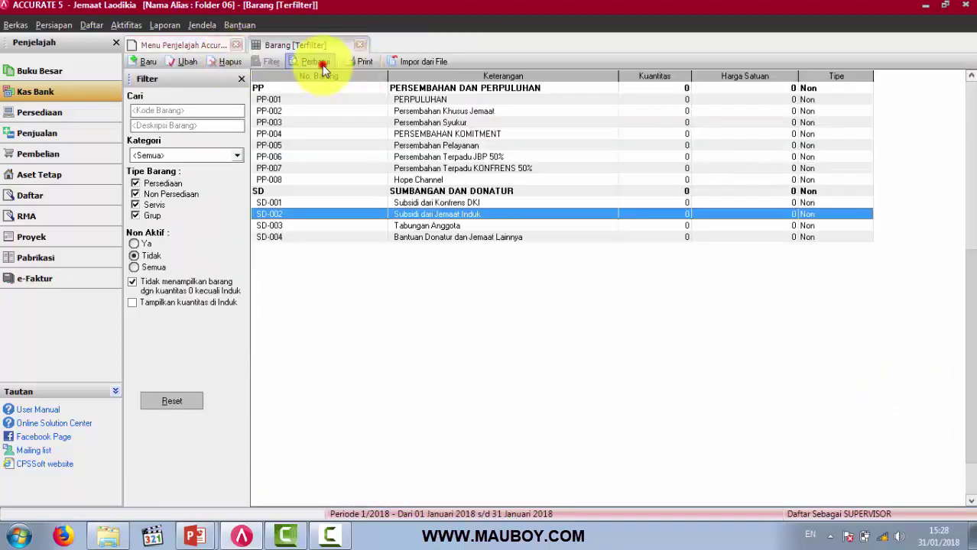
- Refresh the item list, turn off the filter that hides items with zero quantity, and select the Persediaan Material item
click(322, 65)
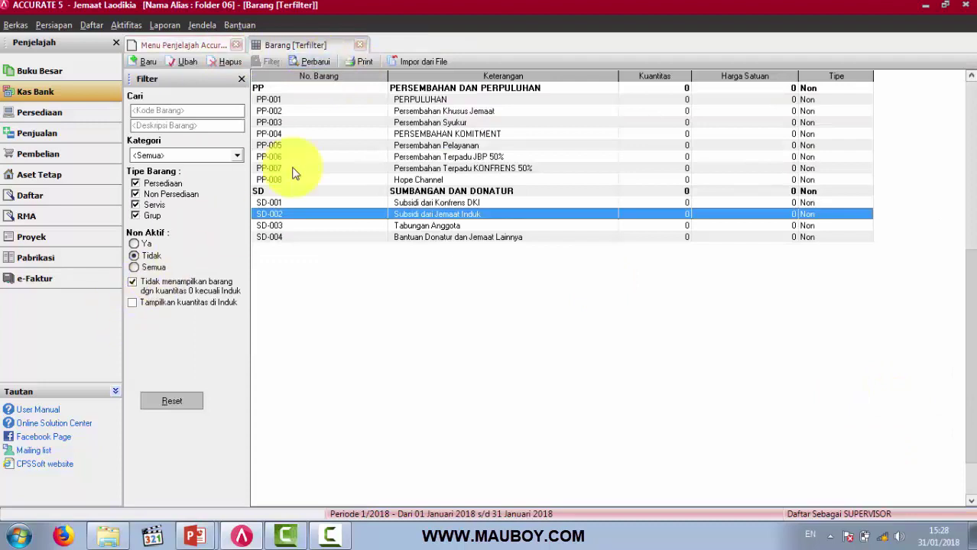
click(448, 124)
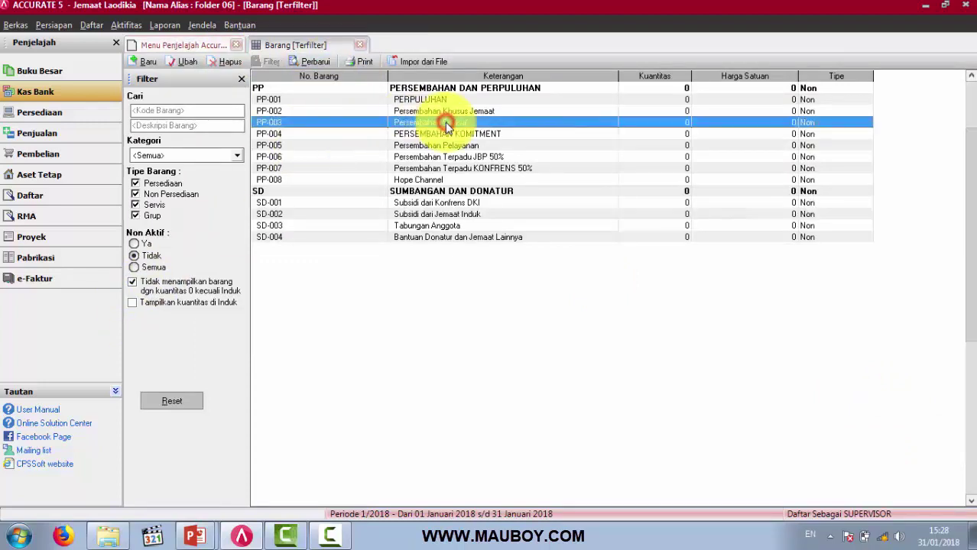
click(133, 283)
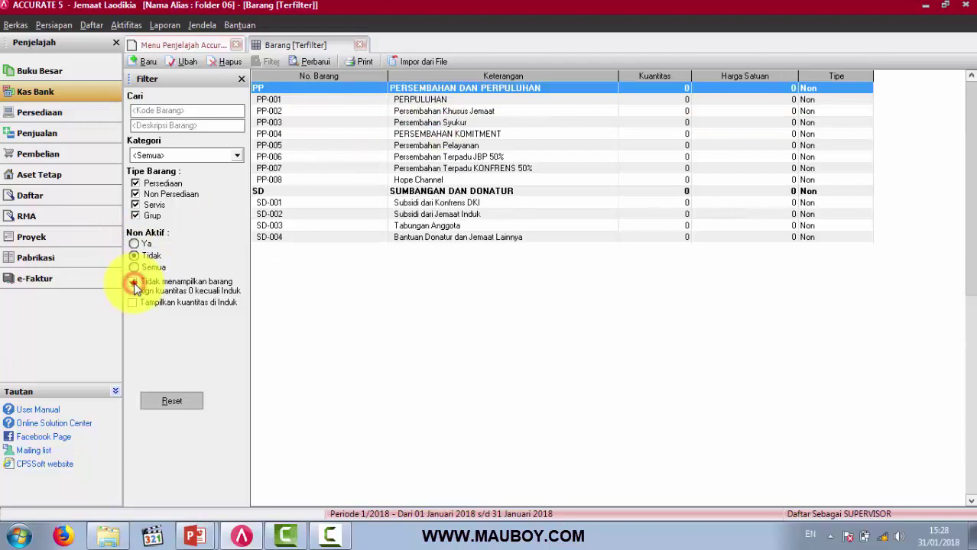
click(134, 283)
click(134, 283)
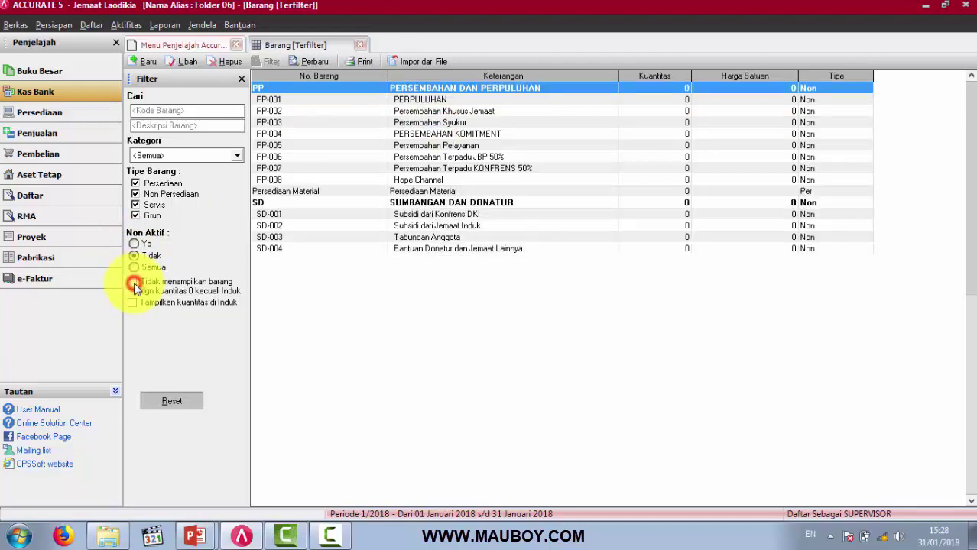
click(134, 283)
click(134, 283)
click(134, 283)
click(133, 283)
click(451, 192)
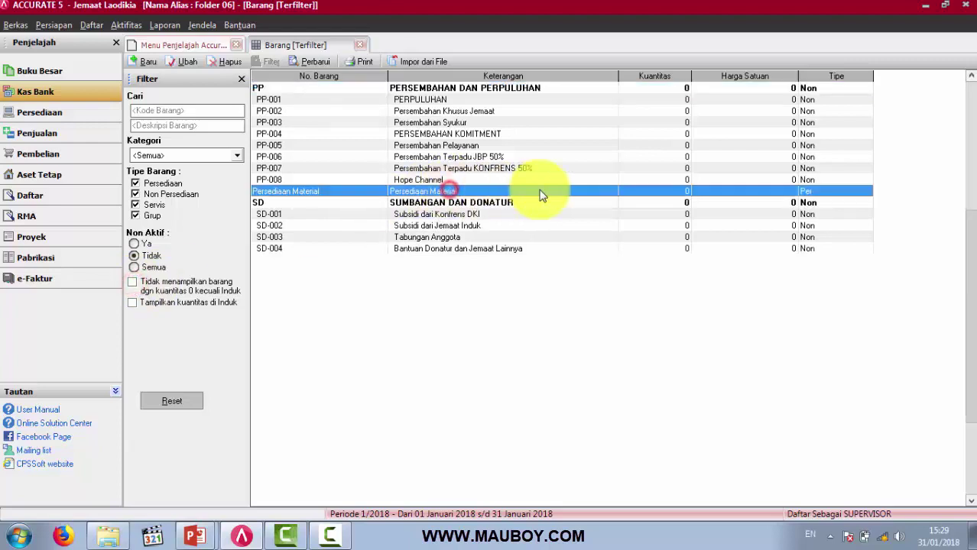
- Start a new item numbered PMB-001 as a sub item of Persediaan Material, with the description Pasir
click(146, 63)
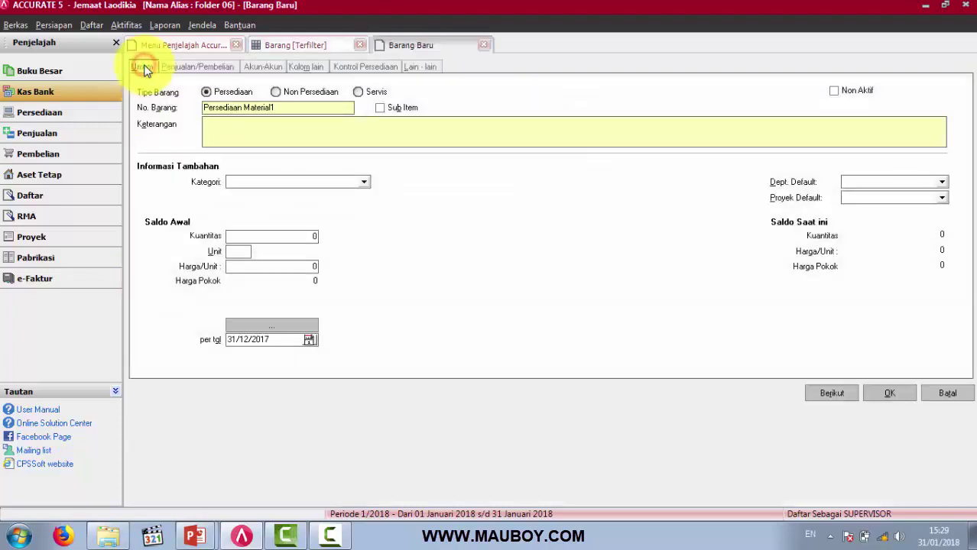
click(285, 107)
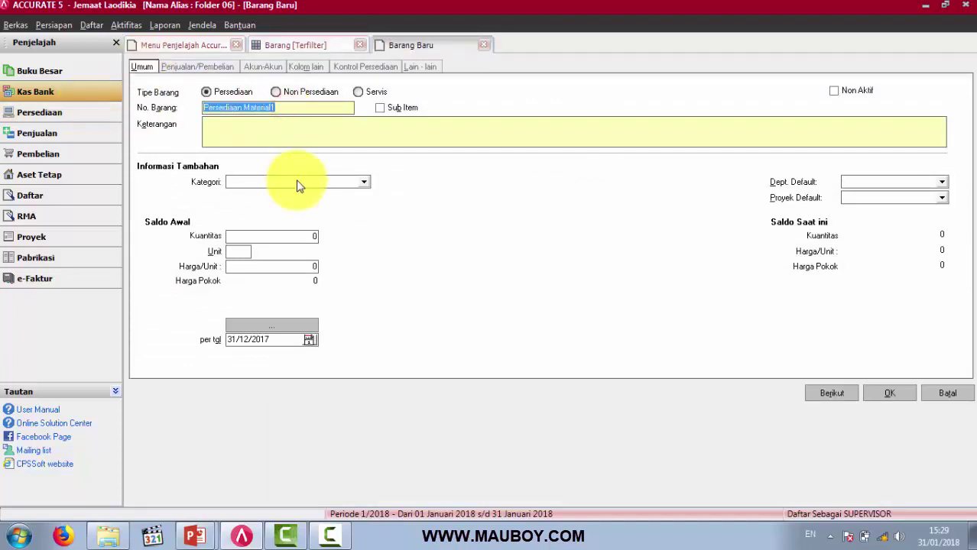
text(PMB-001)
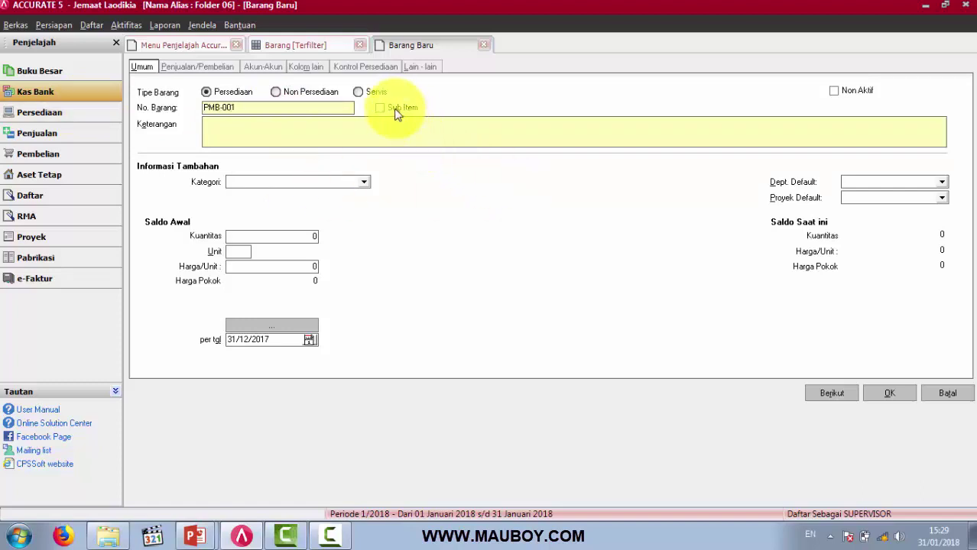
click(382, 109)
click(563, 108)
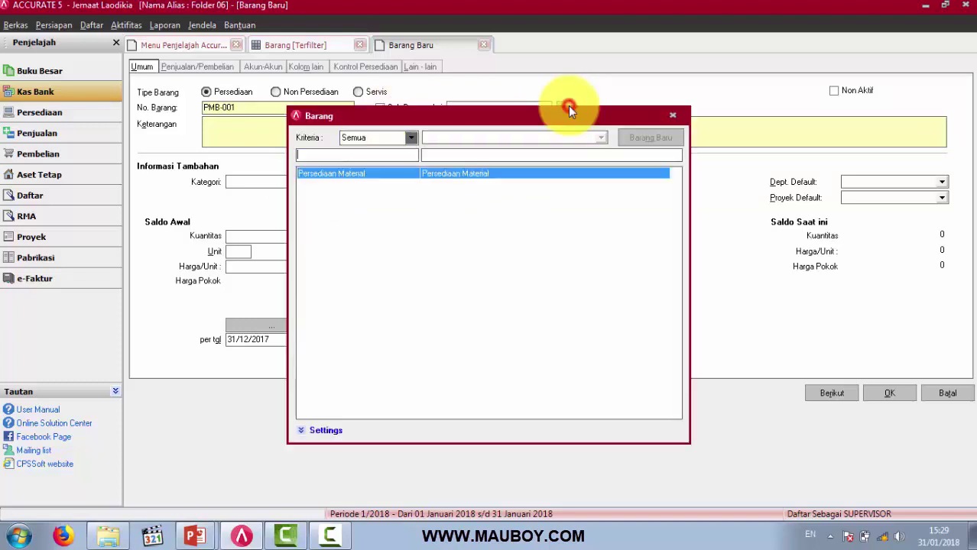
double_click(461, 172)
click(399, 136)
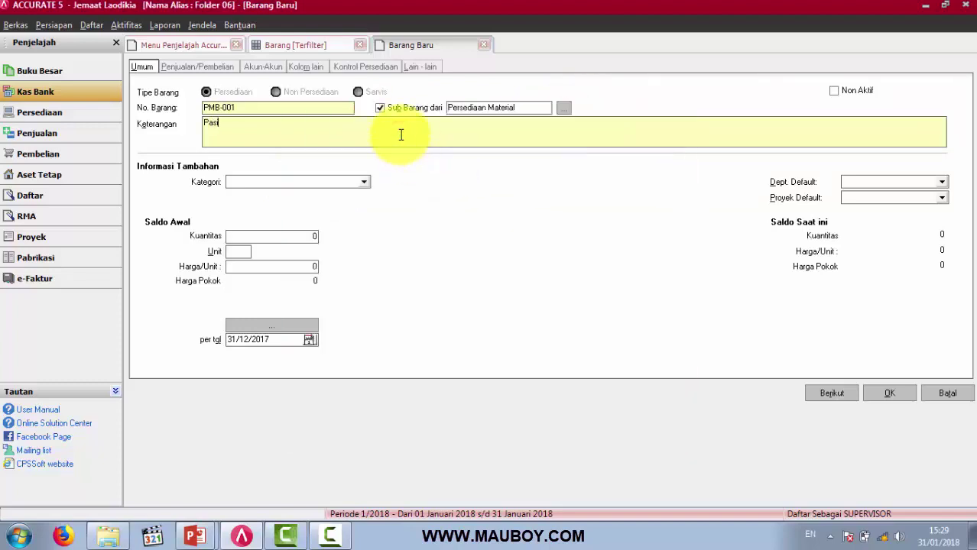
- Set the Pasir item's category to Material Bahan Bangunan and its unit to M3
click(343, 182)
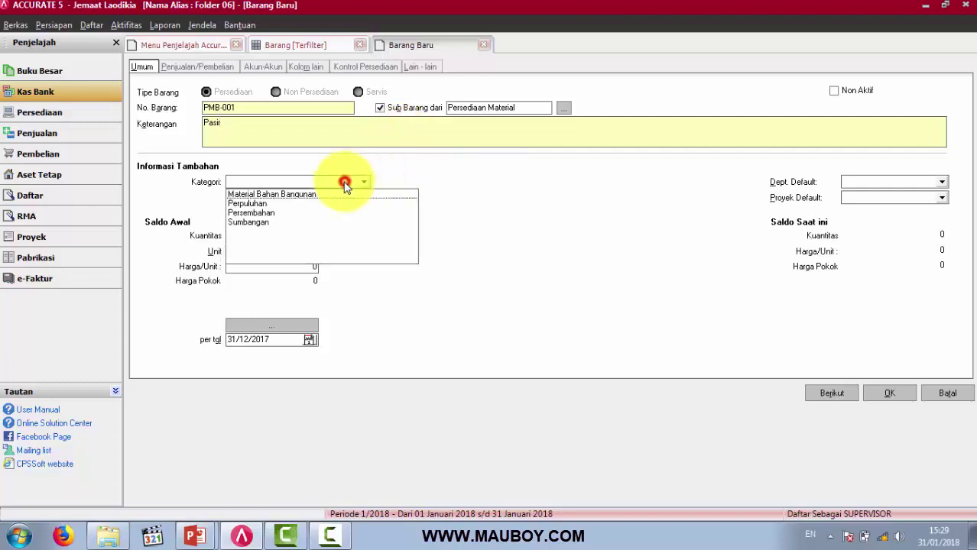
click(276, 194)
click(245, 251)
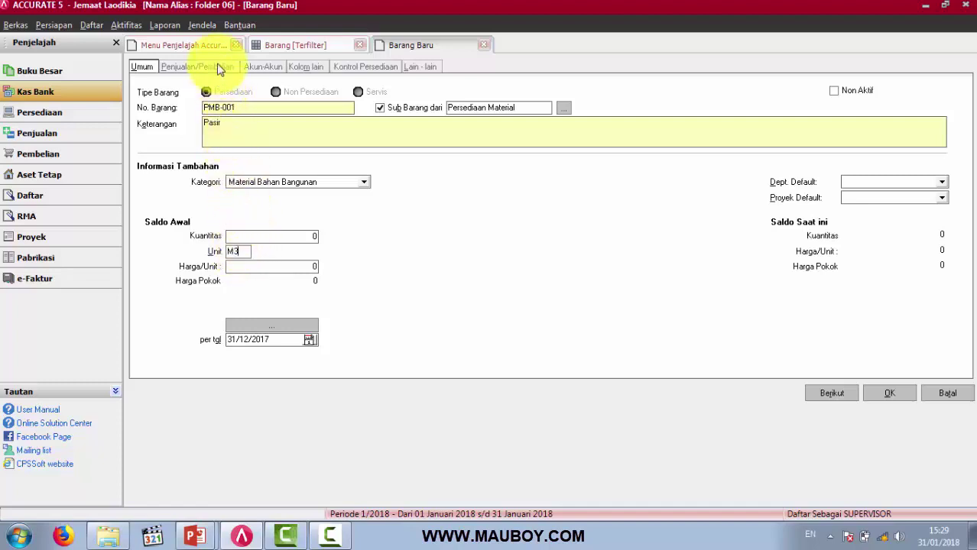
- Review the Pasir item's remaining detail pages and save it, continuing with a new blank item
click(219, 68)
click(264, 67)
click(304, 68)
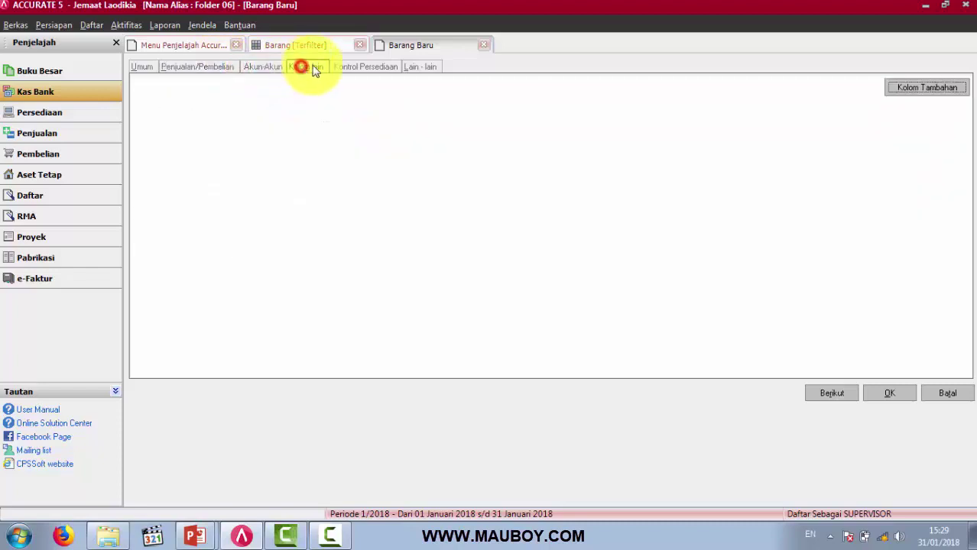
click(349, 66)
click(227, 67)
click(141, 67)
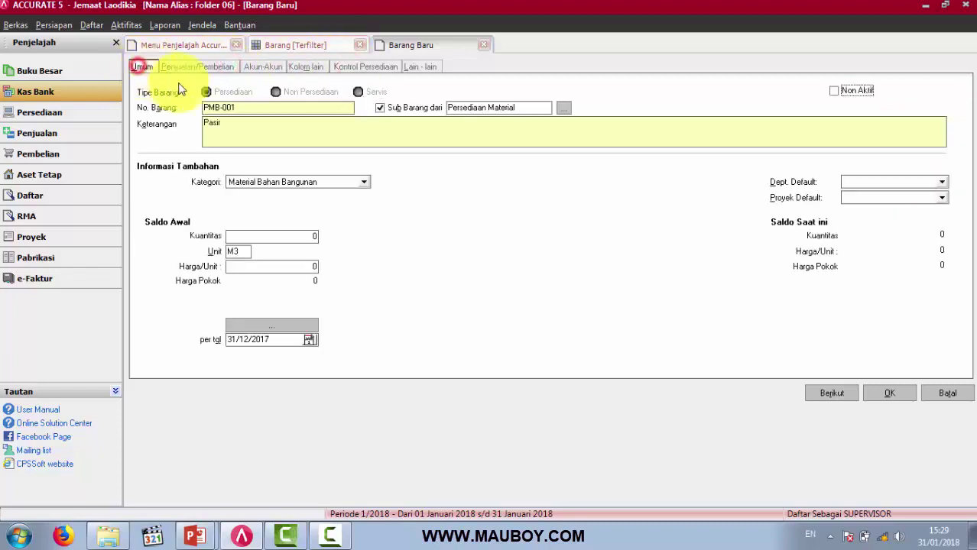
drag(275, 134, 187, 120)
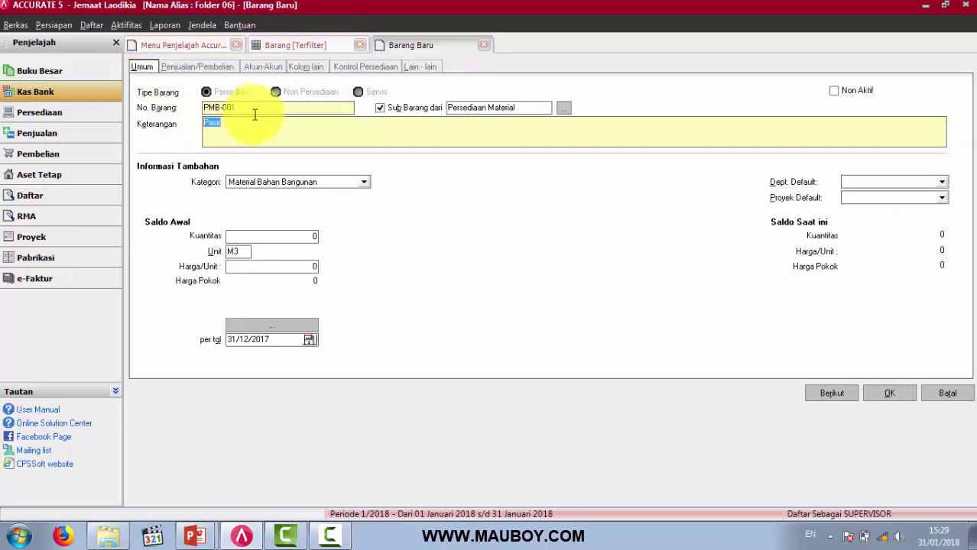
click(845, 396)
click(842, 397)
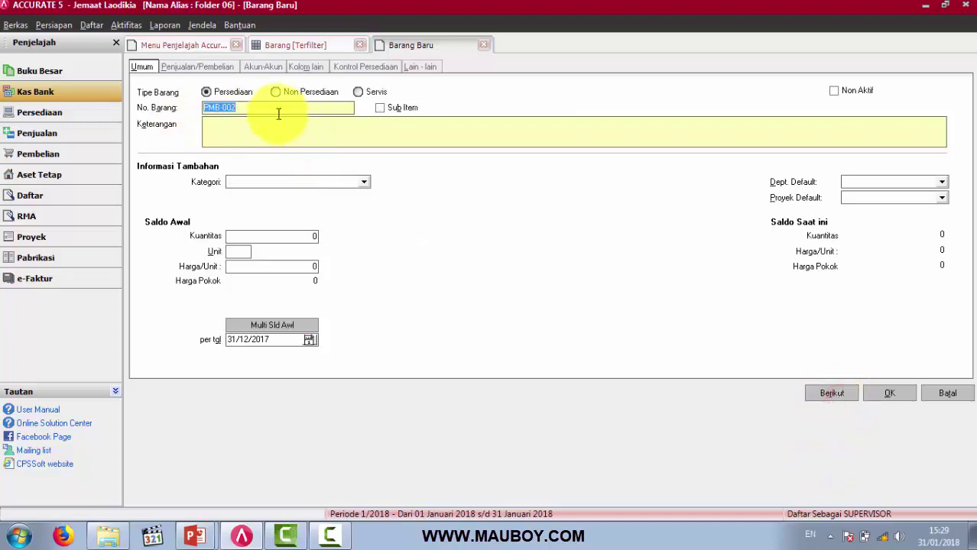
- Make the new item PMB-002 a sub item of Persediaan Material, with the description Batu Bata
click(235, 111)
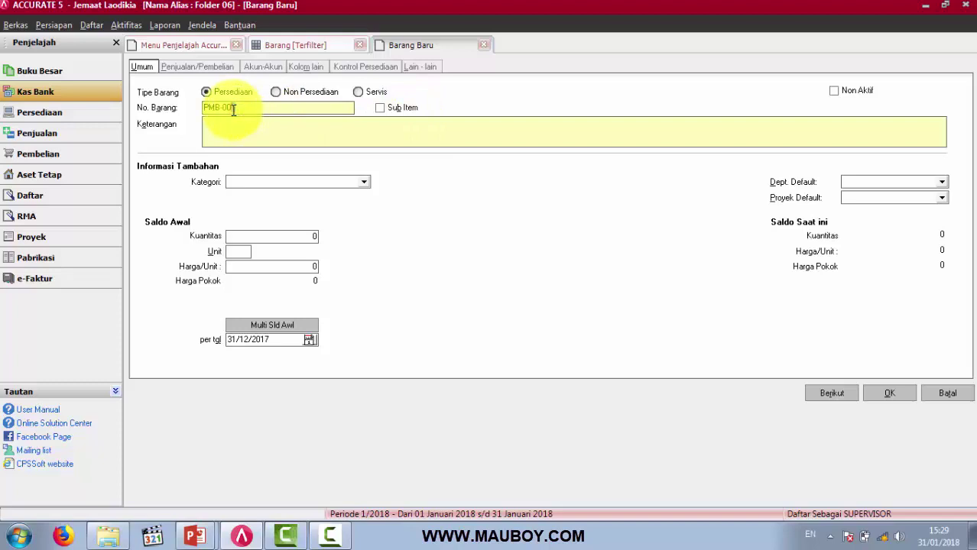
click(398, 106)
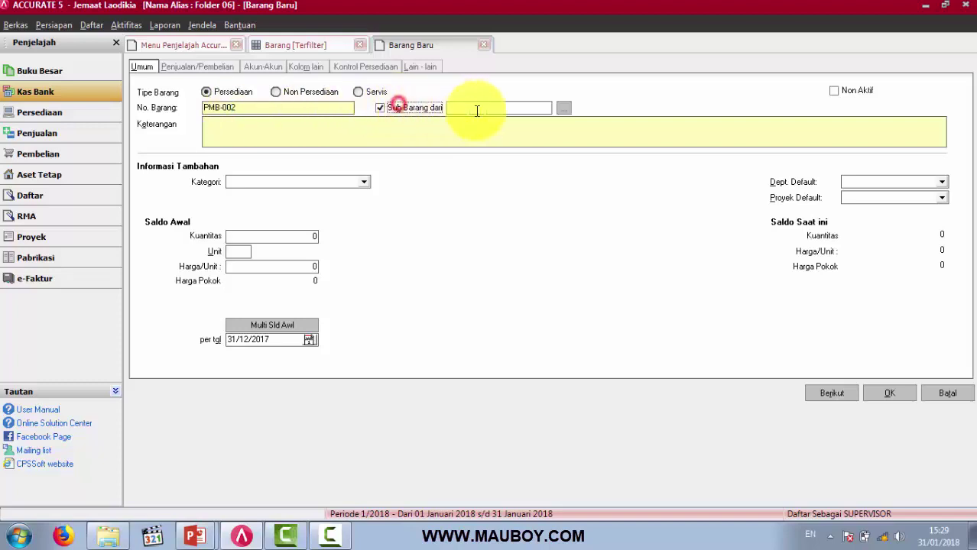
click(564, 107)
double_click(440, 186)
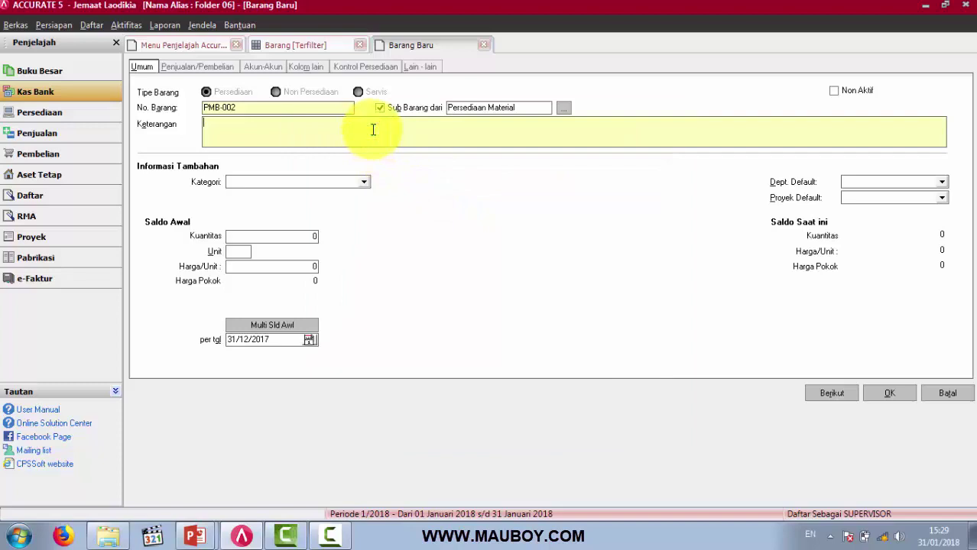
text(Batu Ba)
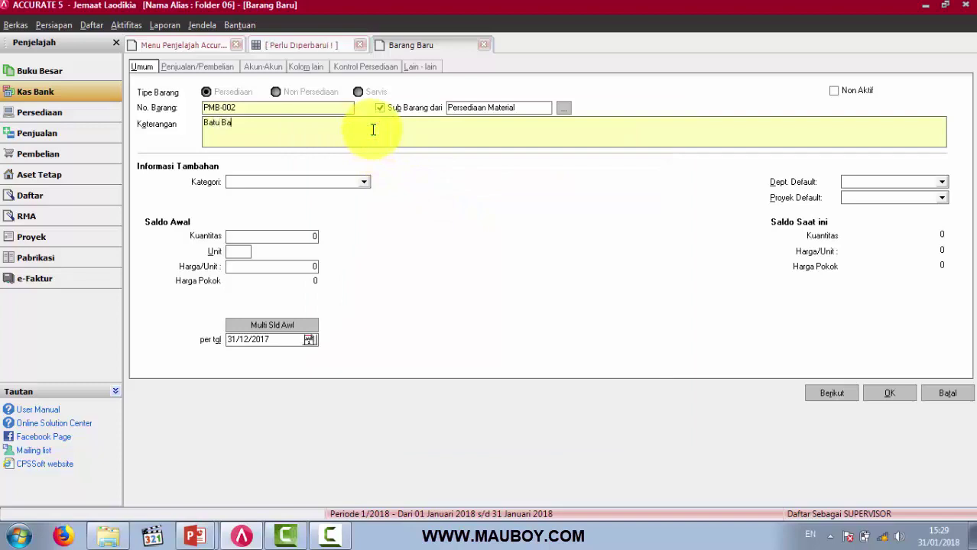
text(ta)
- Set the Batu Bata item's category to Material Bahan Bangunan and its unit to Pcs, and save it, continuing with a new item
click(343, 182)
click(263, 197)
click(237, 254)
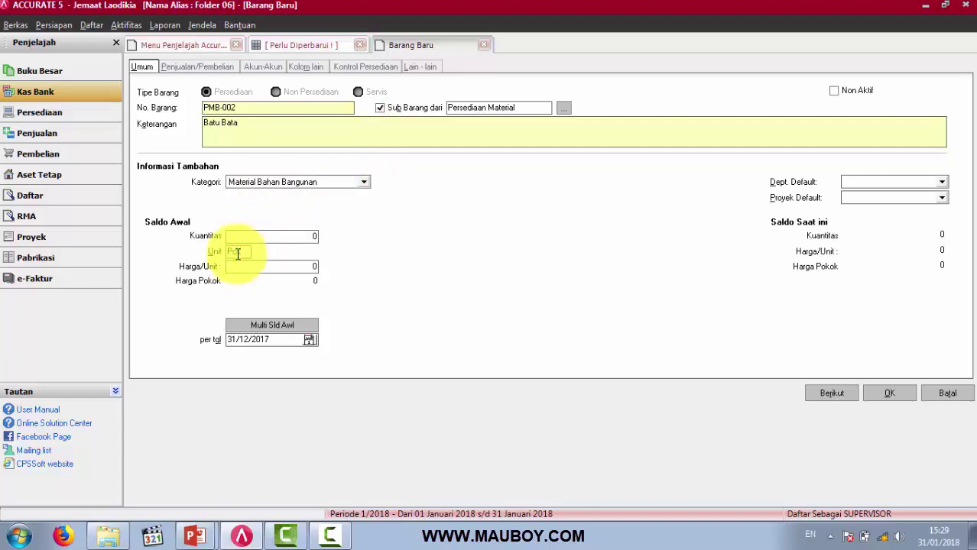
drag(243, 253, 196, 250)
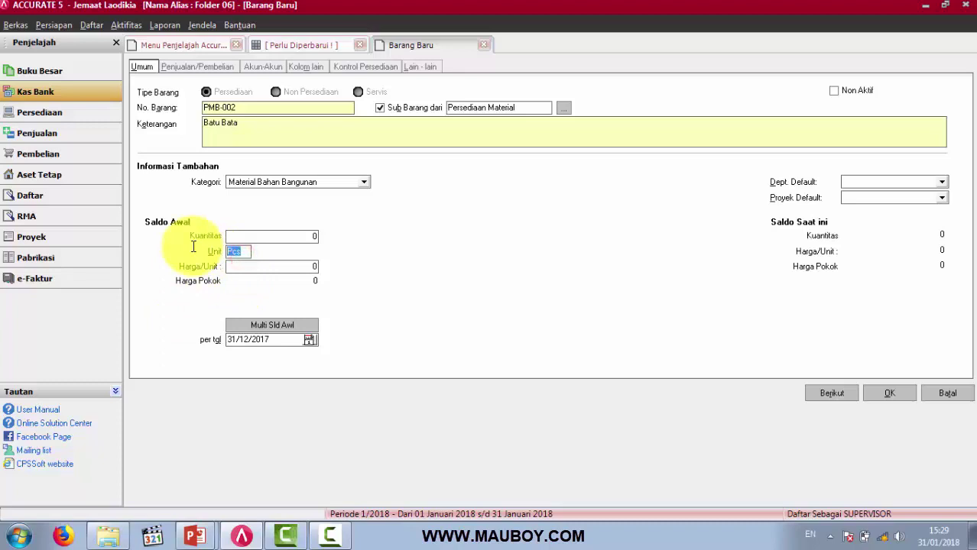
click(831, 394)
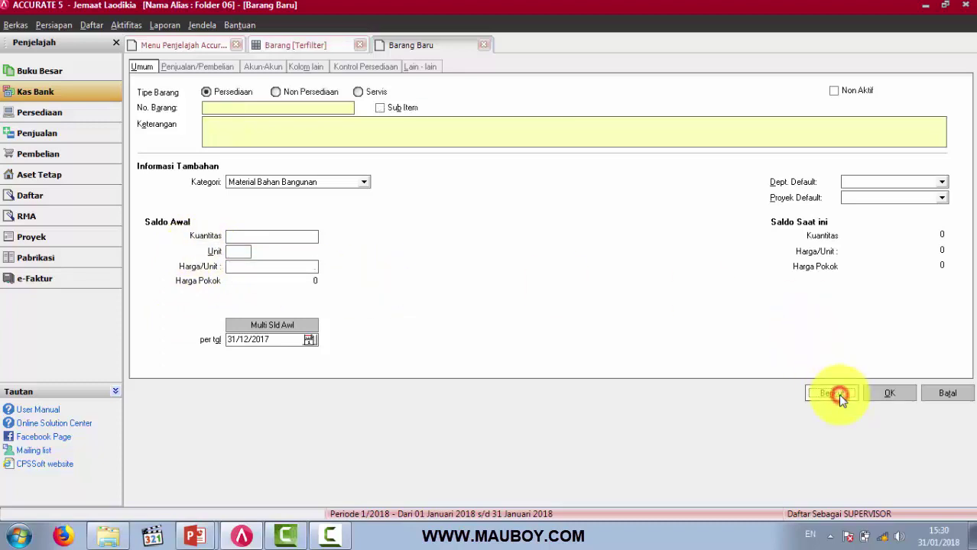
- Make the new item PMB-003 a sub item of Persediaan Material, with the description Beton
click(393, 107)
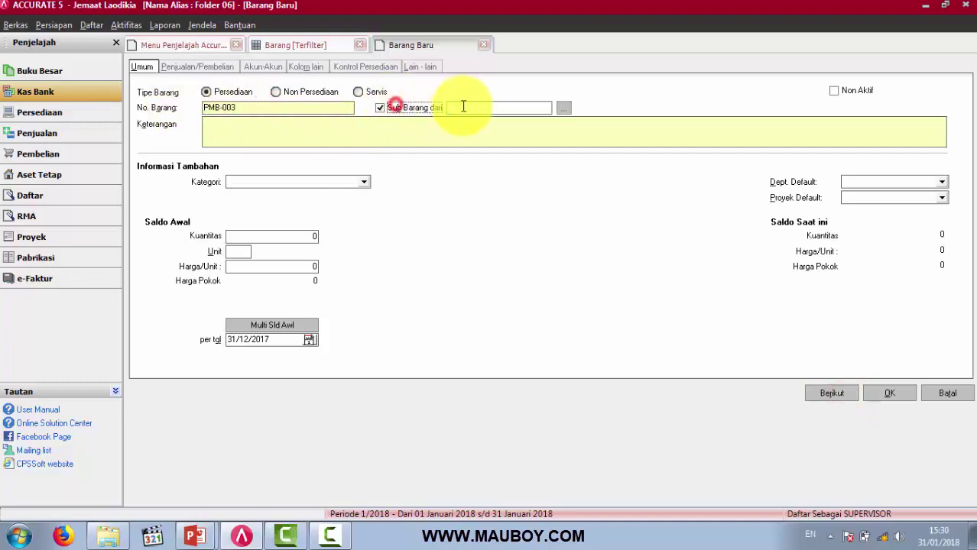
click(563, 107)
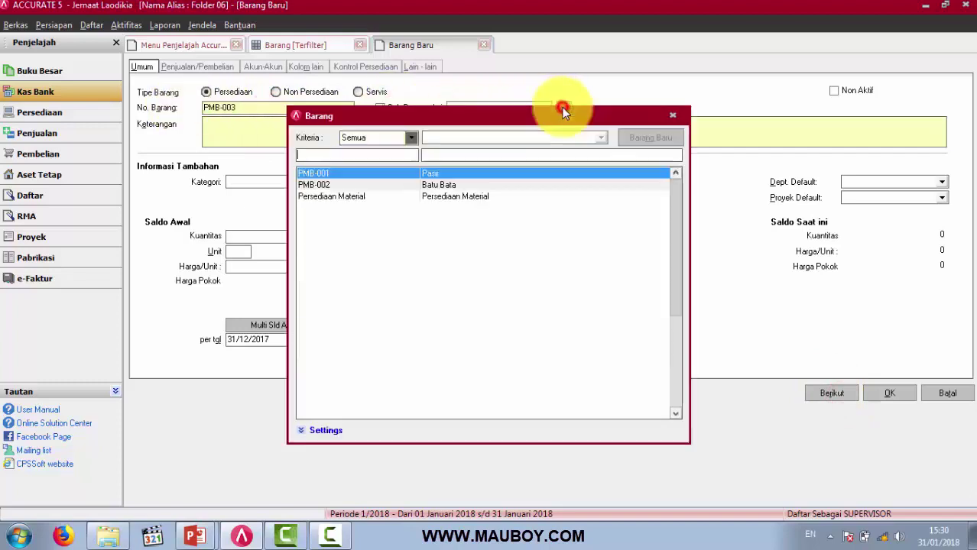
double_click(468, 201)
click(226, 134)
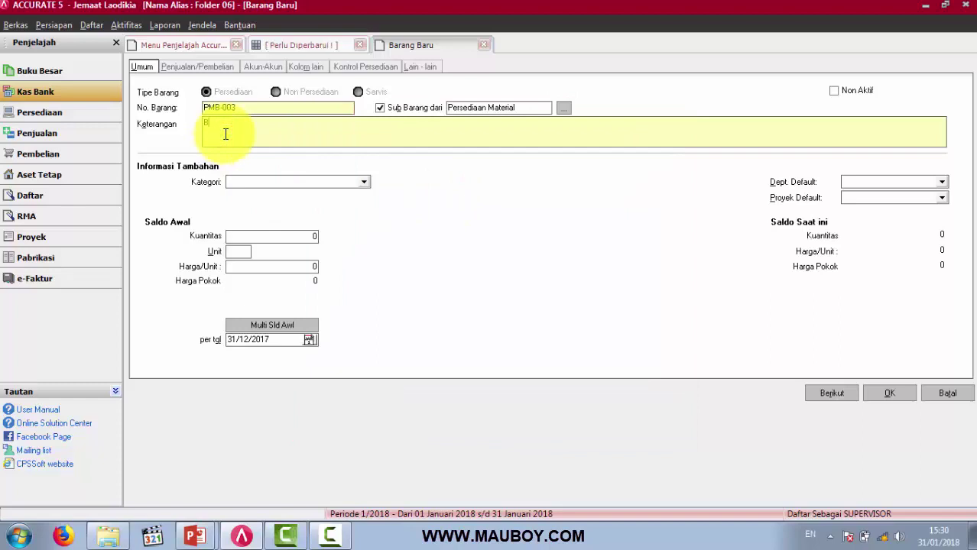
- Set the Beton item's category to Material Bahan Bangunan and its unit to Btg, and save it, continuing with a new item
click(268, 182)
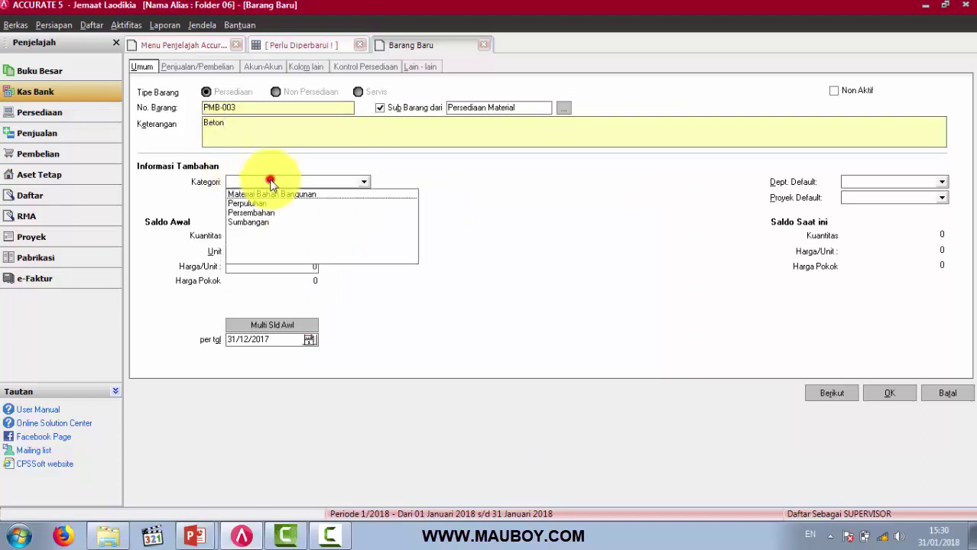
click(266, 196)
click(236, 252)
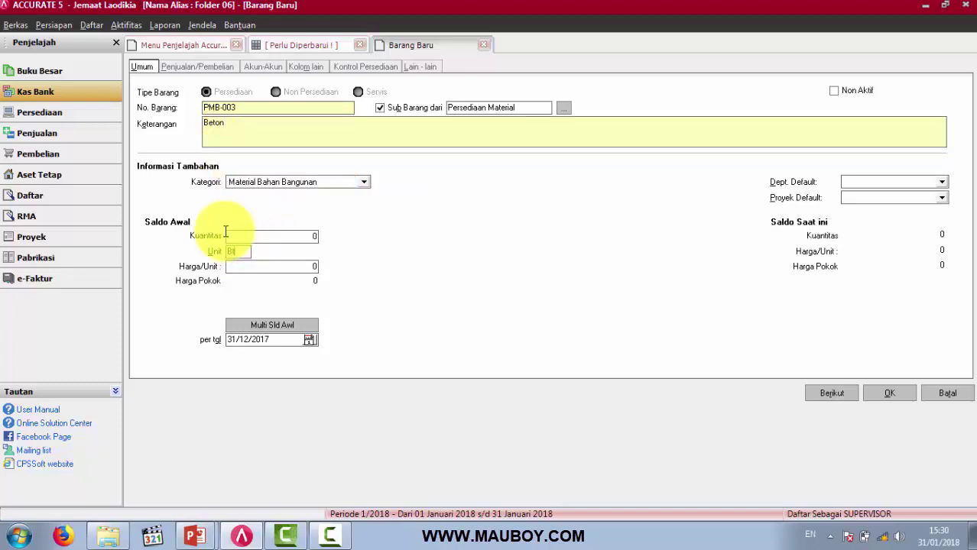
text(Btg)
double_click(240, 252)
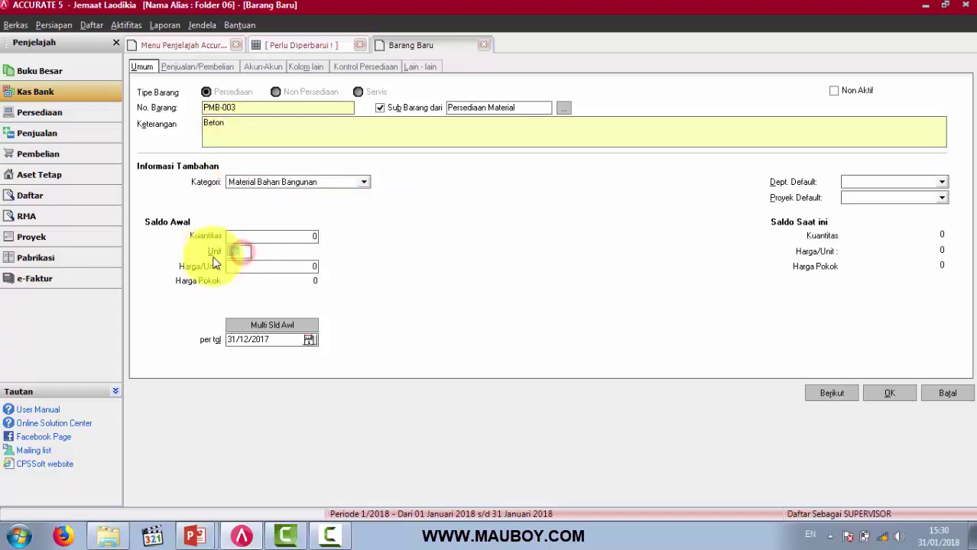
click(816, 396)
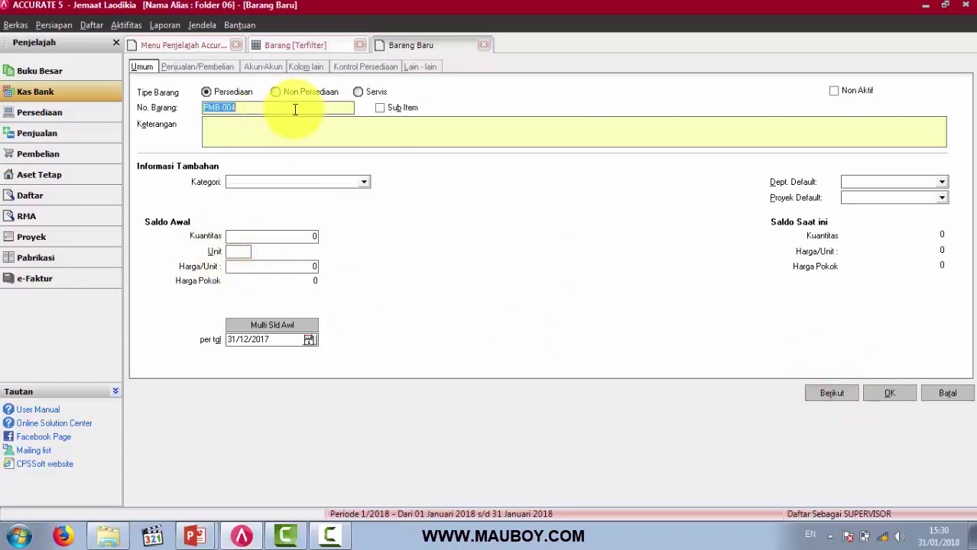
- Make the new item PMB-004 a sub item of Persediaan Material, with the description Semen
click(390, 109)
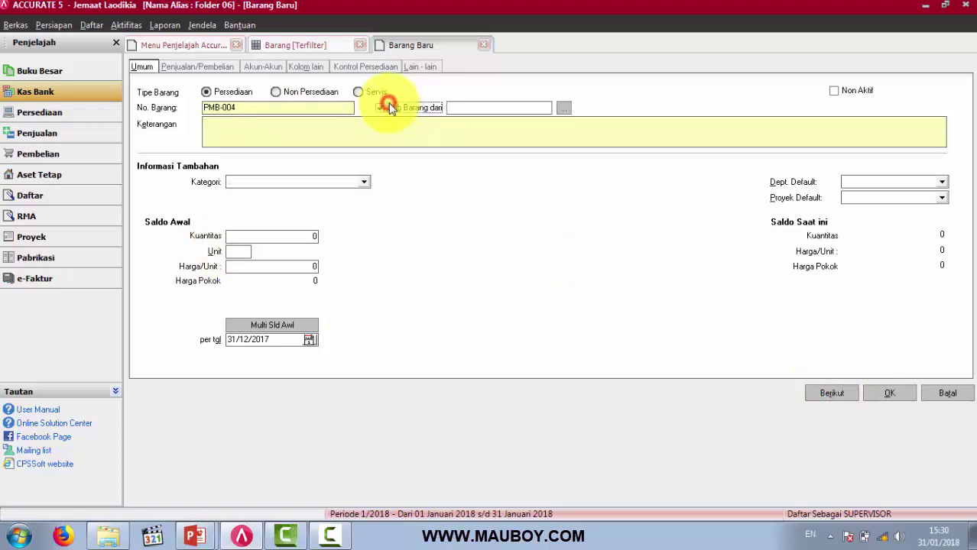
click(564, 112)
double_click(457, 211)
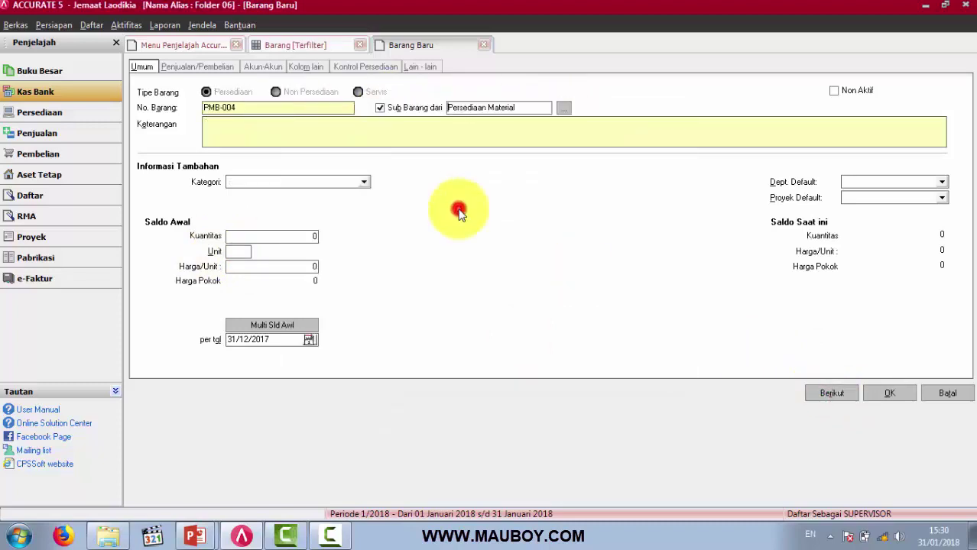
click(343, 139)
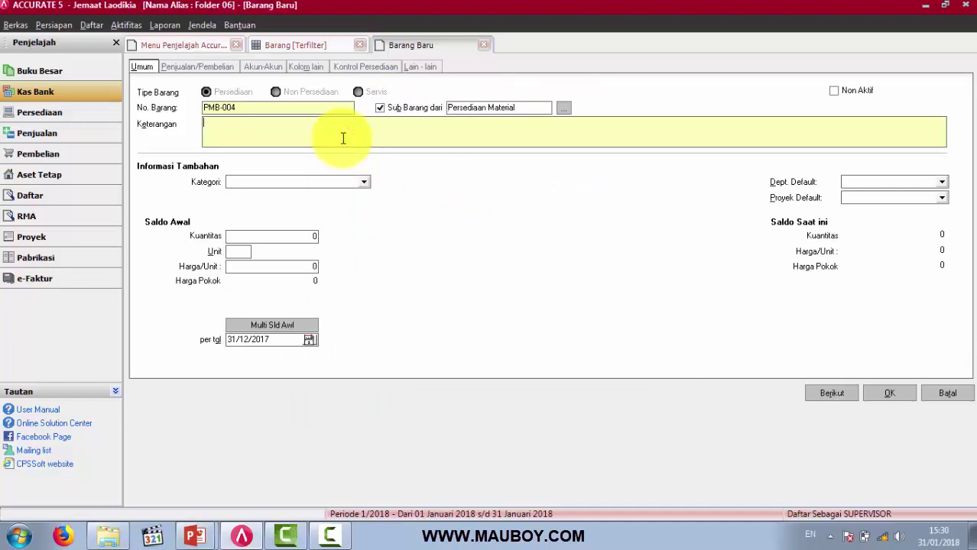
- Set the Semen item's category to Material Bahan Bangunan and its unit to Zak, and save it, closing the item form
click(310, 183)
click(302, 196)
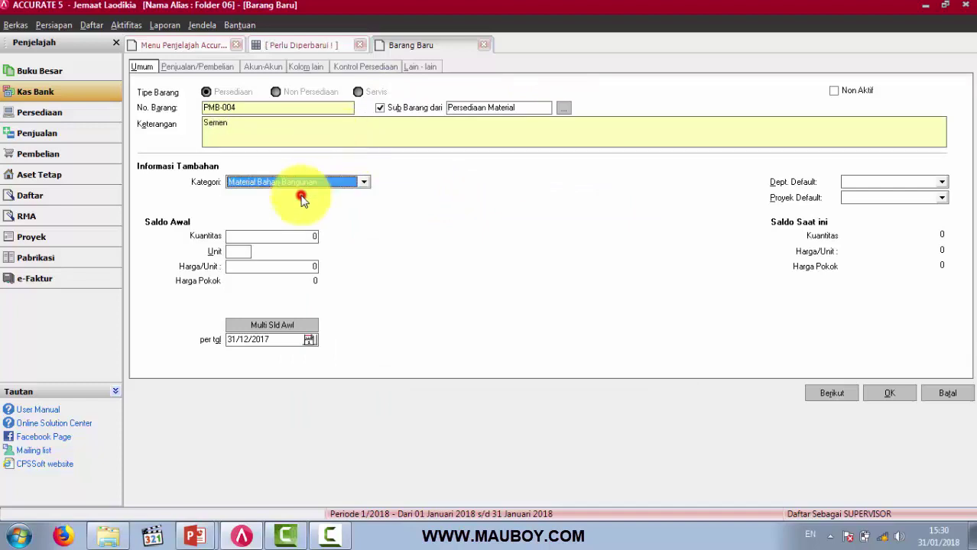
click(240, 251)
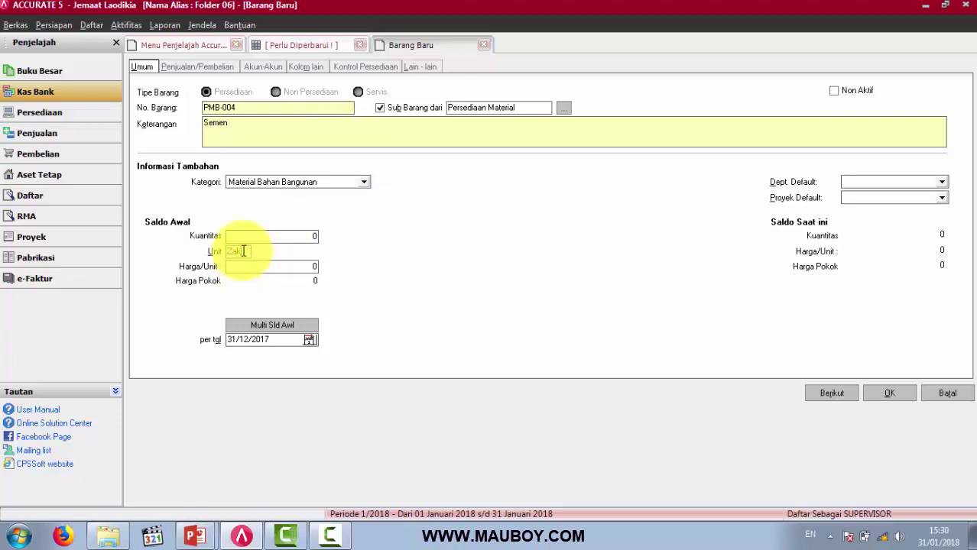
text(Zak)
key(Tab)
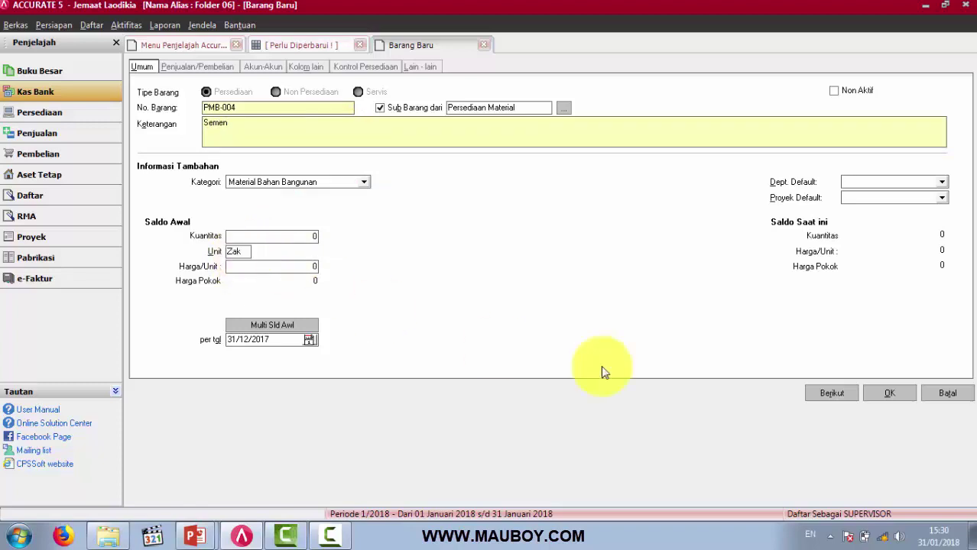
click(890, 394)
- Refresh the item list and examine the Pasir, Batu Bata, Beton and Semen items under Persediaan Material and their quantities
click(315, 63)
click(418, 204)
click(417, 215)
click(418, 226)
click(417, 237)
click(419, 229)
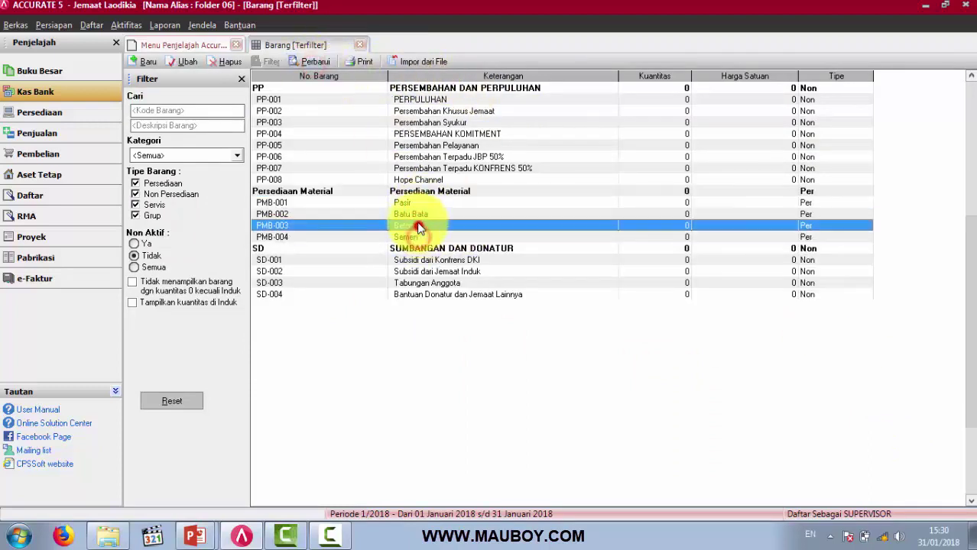
click(470, 214)
click(687, 203)
click(686, 214)
click(687, 225)
click(686, 237)
click(403, 203)
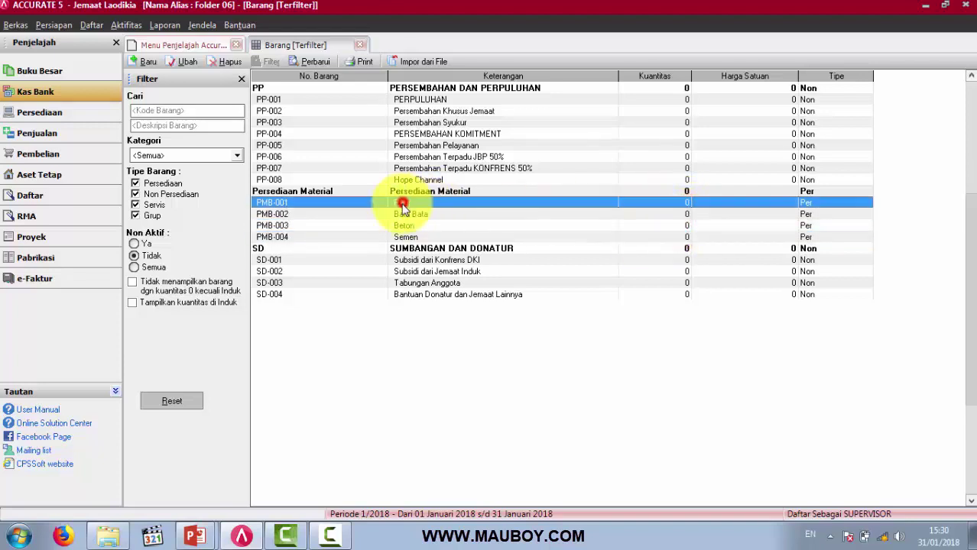
click(411, 215)
click(413, 224)
click(412, 204)
click(413, 213)
click(412, 225)
click(410, 234)
click(409, 226)
click(410, 214)
click(407, 203)
- Close the item list and start a new purchase invoice (Faktur Pembelian)
click(361, 45)
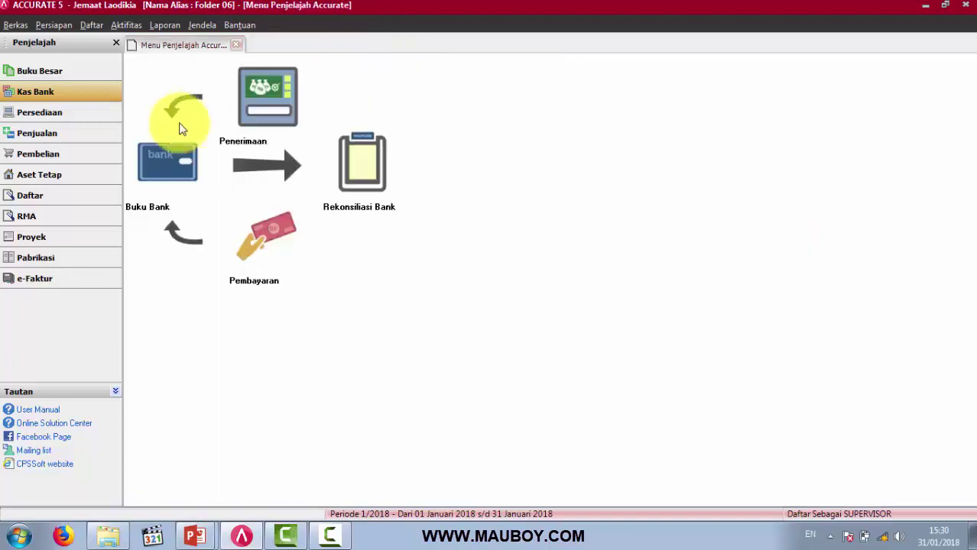
click(69, 160)
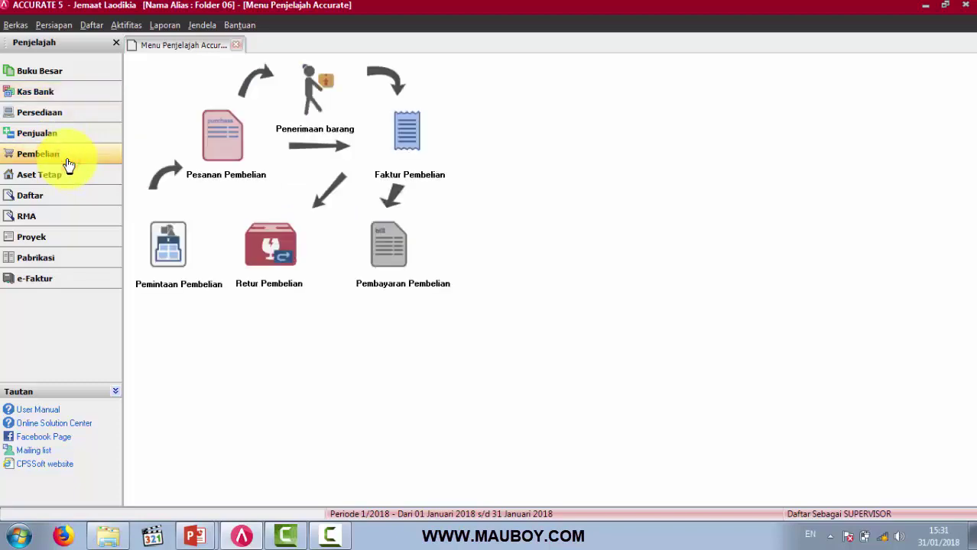
click(409, 145)
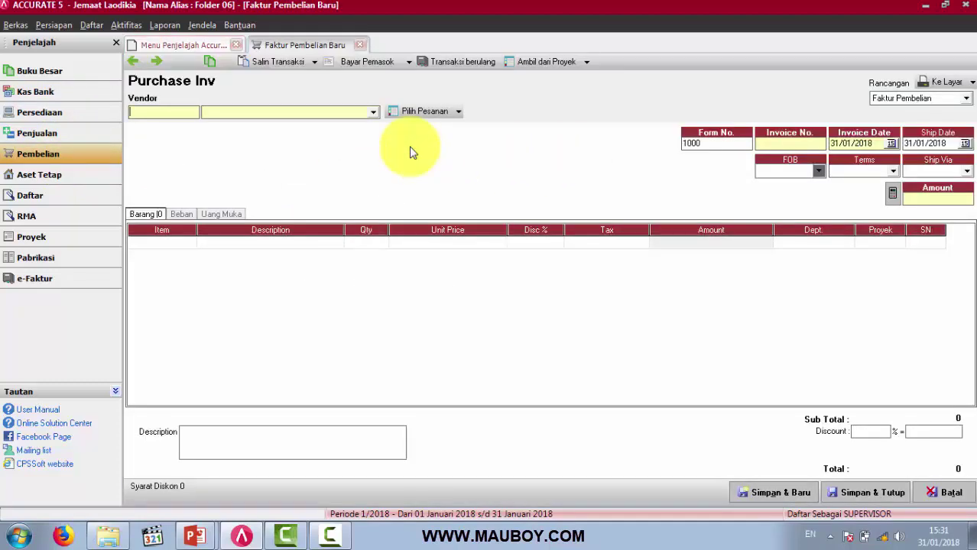
- Create a new vendor named Toko Bangunan with the supplier number T-0001 for the purchase invoice
click(372, 112)
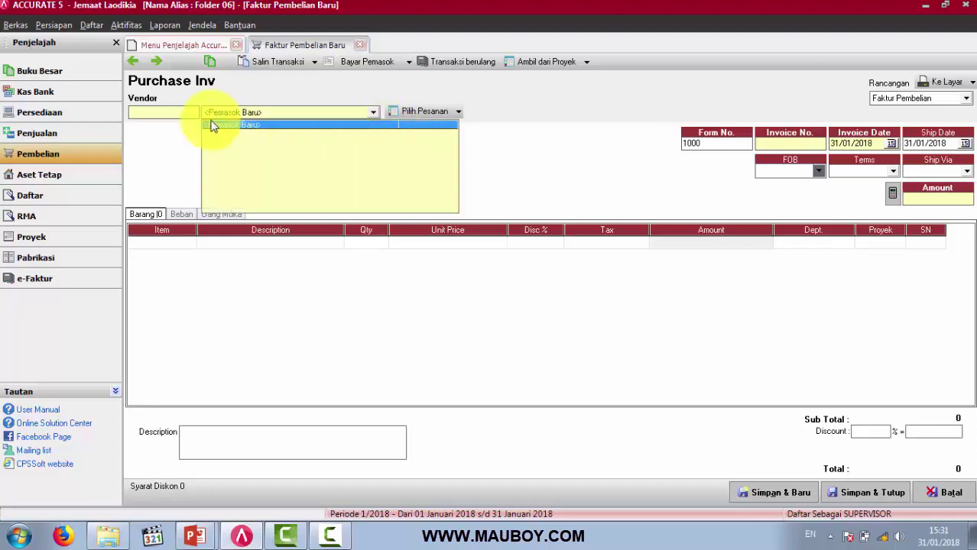
click(218, 127)
click(273, 113)
text(Toko Bang)
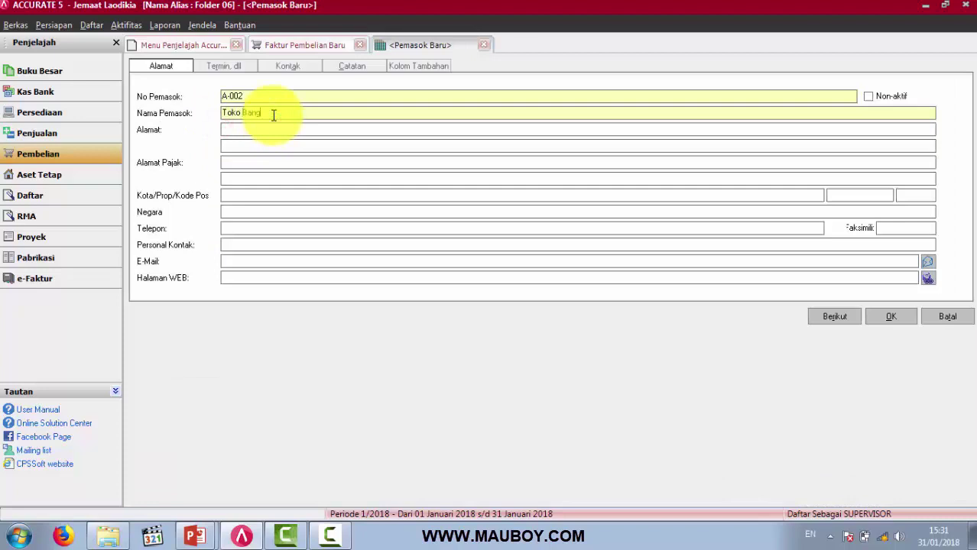
text(unan)
drag(264, 96, 140, 99)
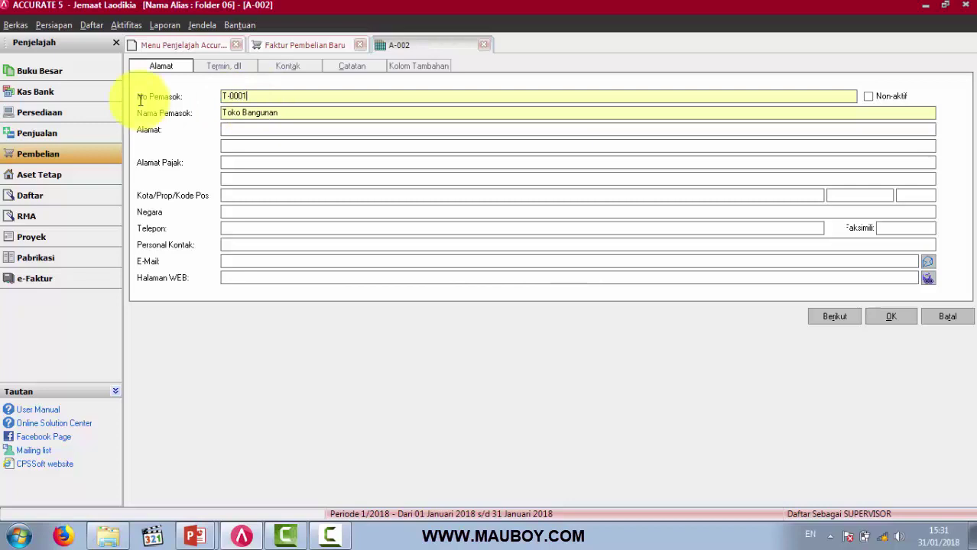
text(T-0001)
click(904, 320)
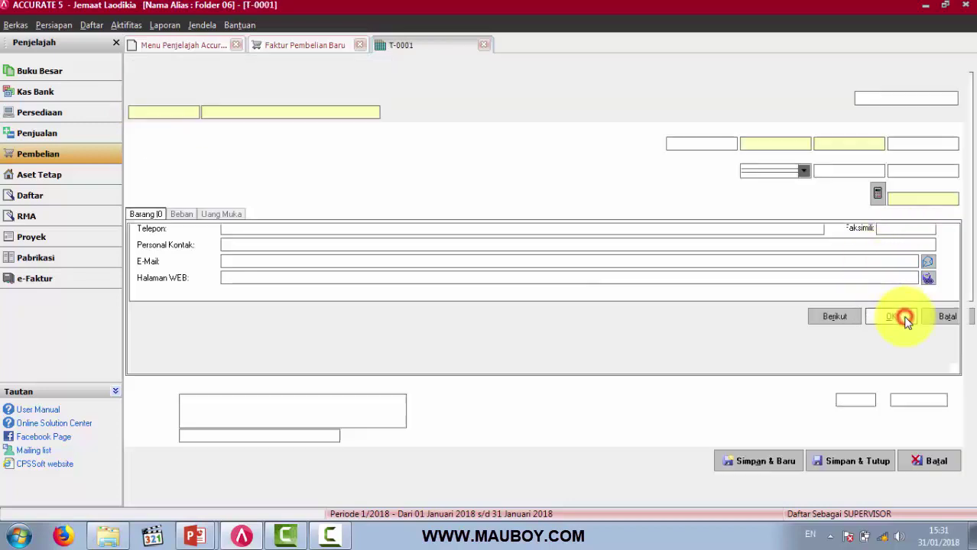
- Enter TB-0001 as the purchase invoice number and set both the invoice date and the ship date to 24/01/2018
click(786, 144)
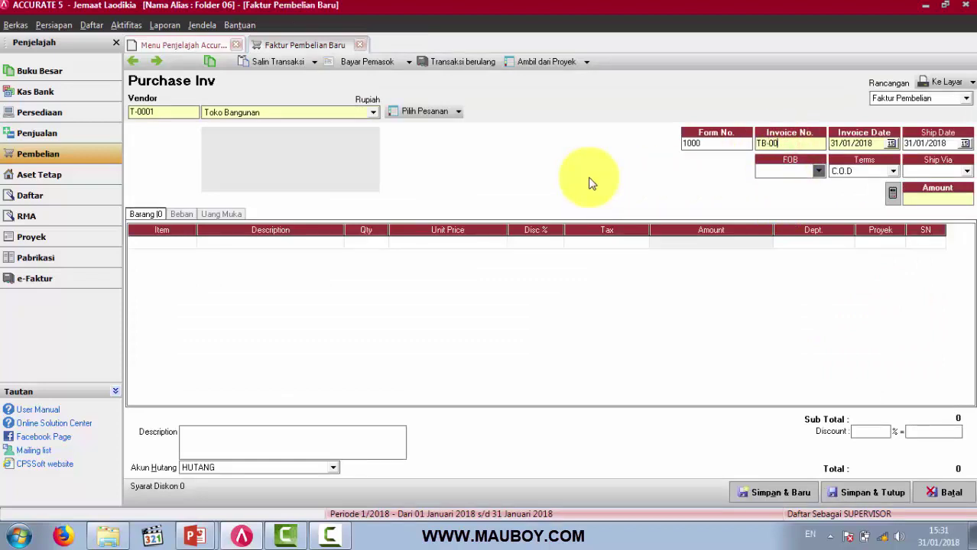
click(891, 144)
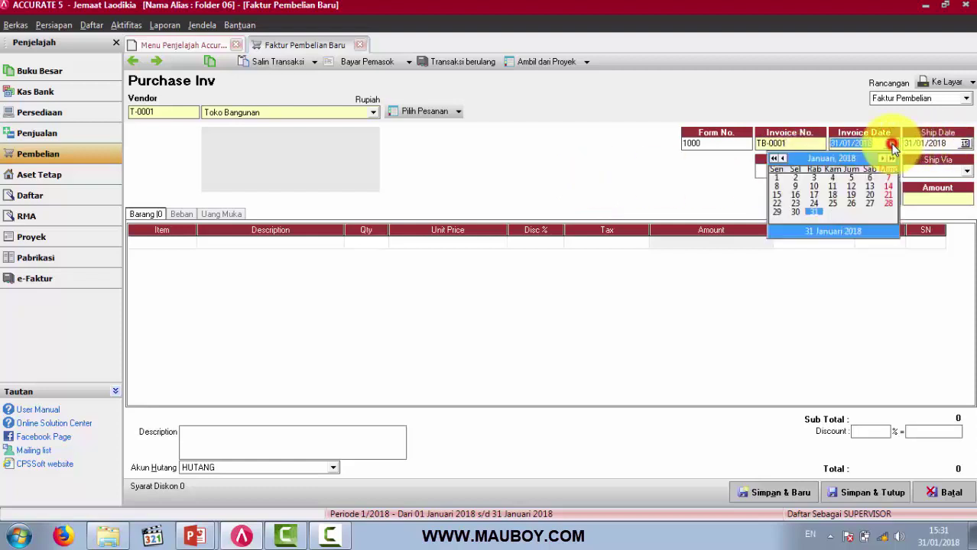
click(814, 205)
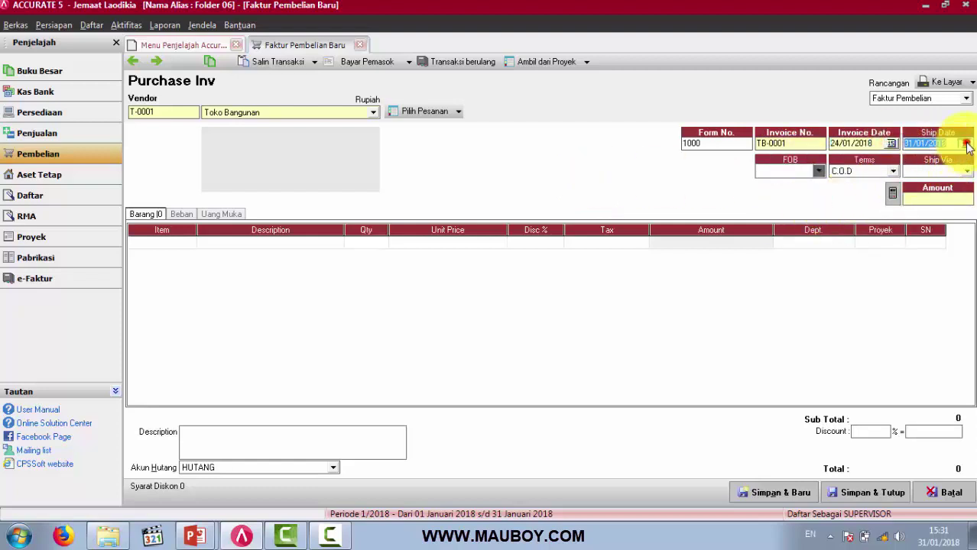
click(964, 143)
click(888, 203)
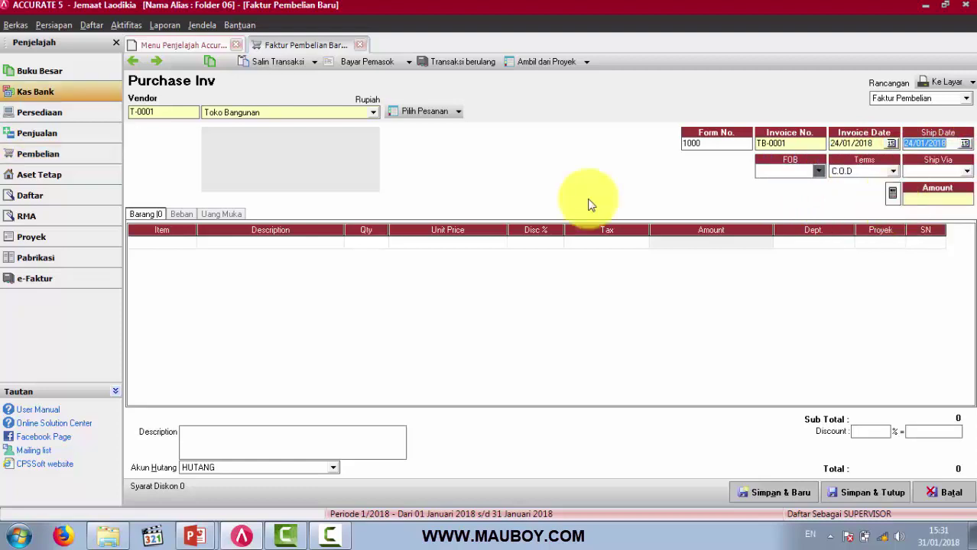
- Create a new shipper named Truk and use it as the invoice's Ship Via
click(966, 171)
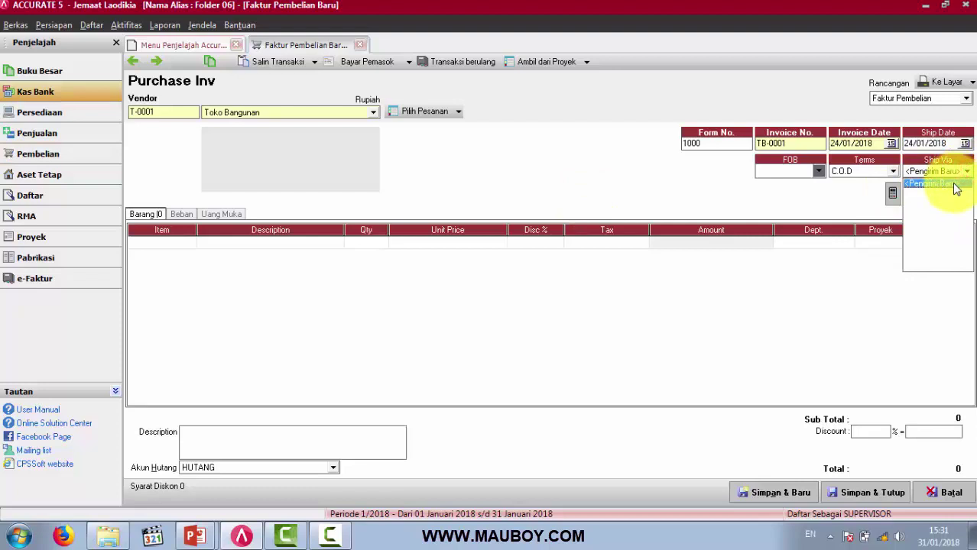
click(954, 184)
click(896, 167)
click(967, 171)
click(949, 184)
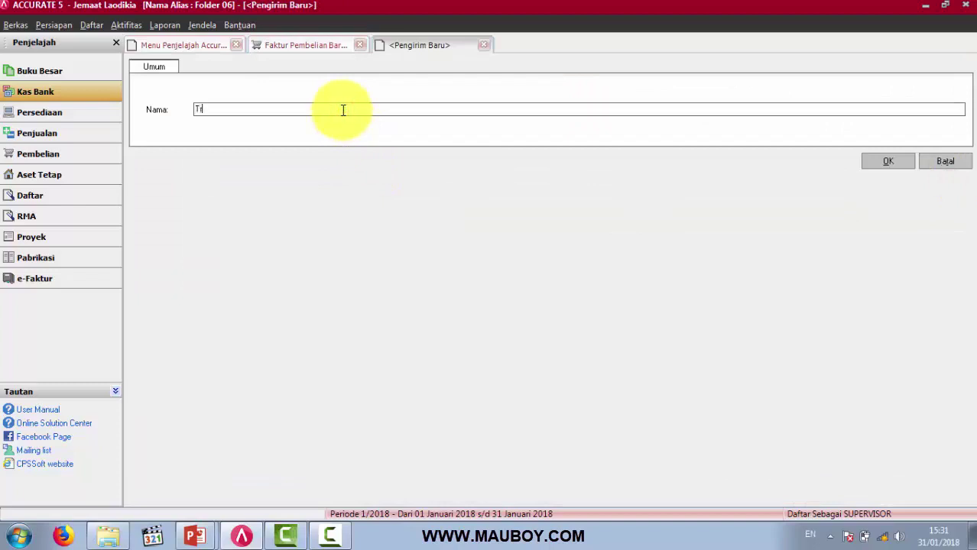
click(898, 165)
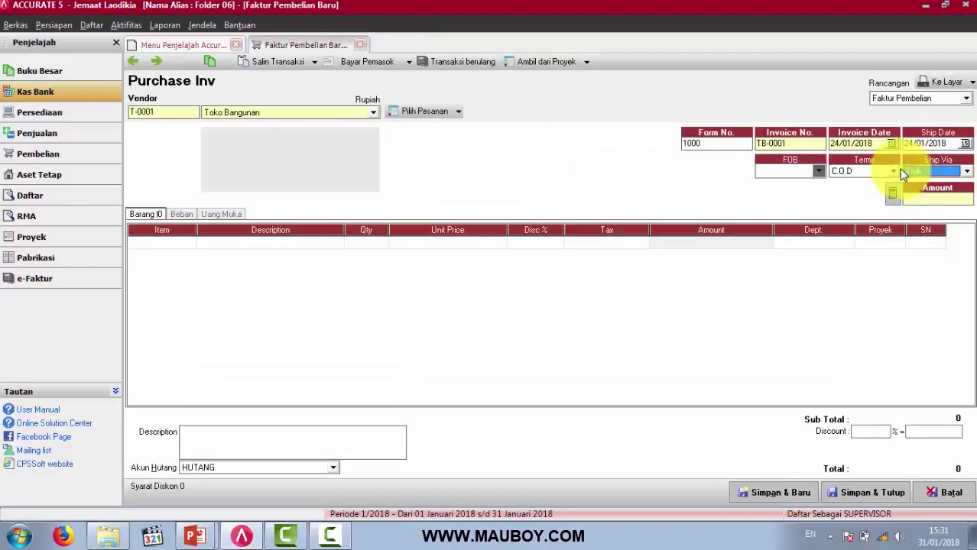
- Add the item Pasir (PMB-001) to the invoice with a quantity of 2.000
click(166, 243)
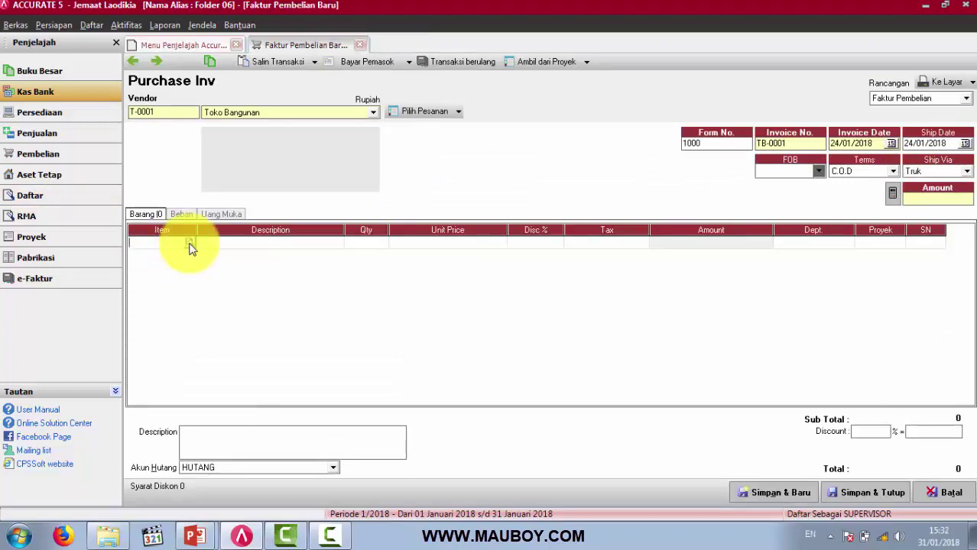
click(190, 243)
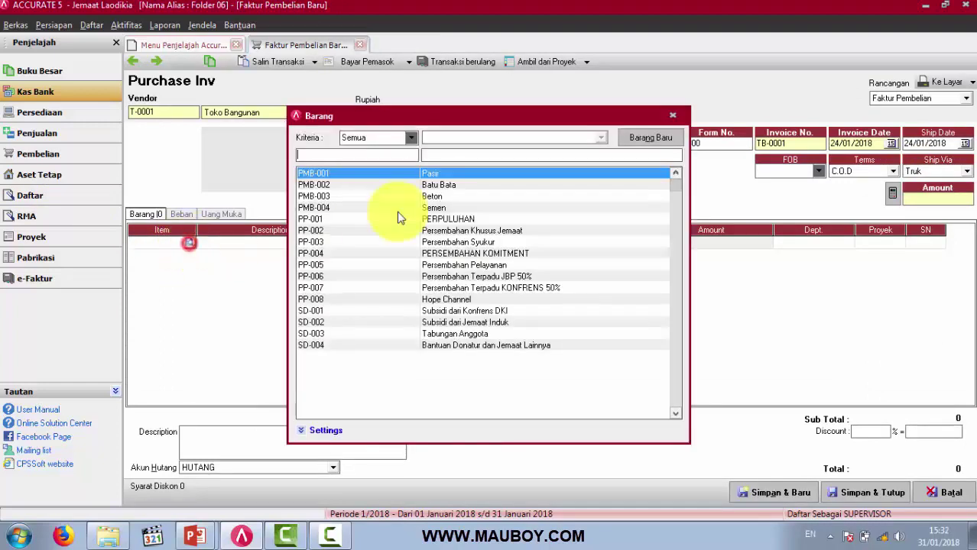
double_click(466, 175)
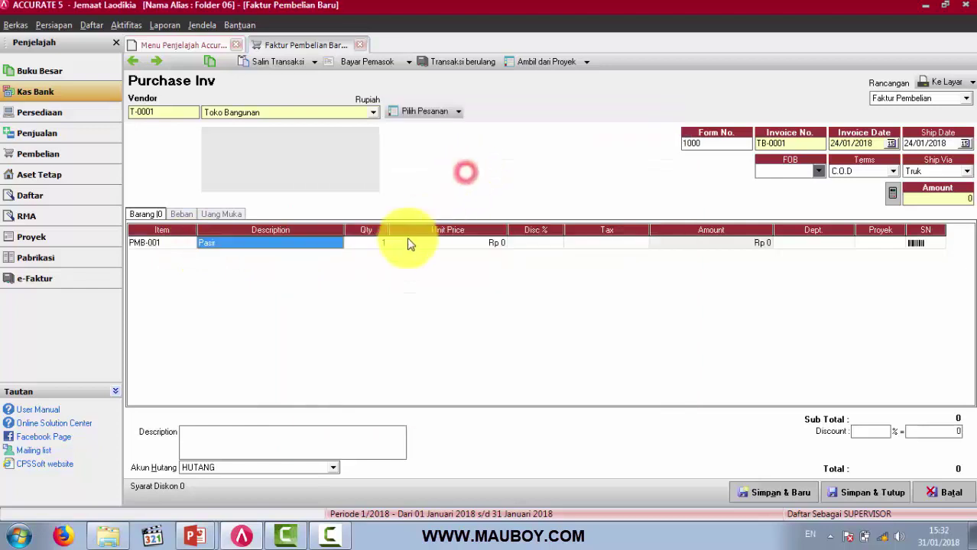
click(373, 244)
text(3000)
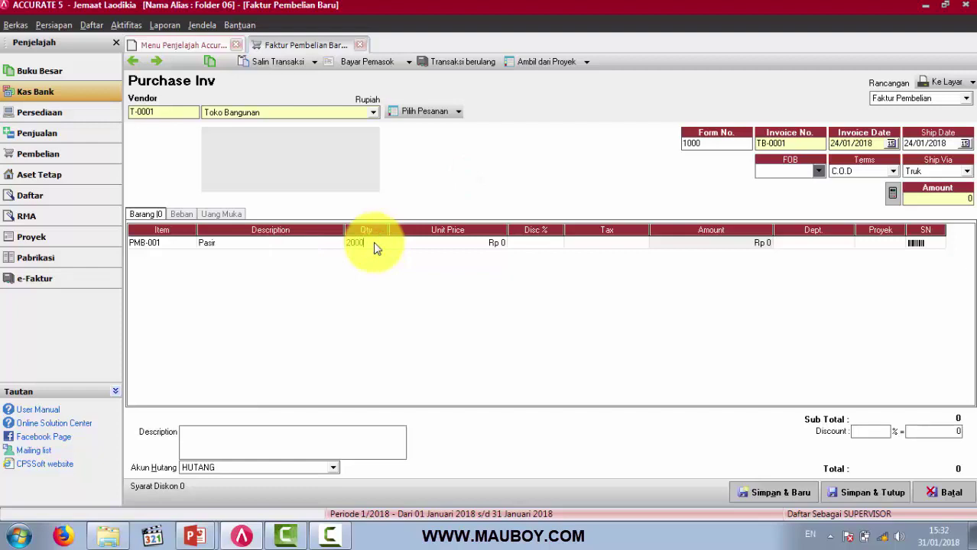
key(Tab)
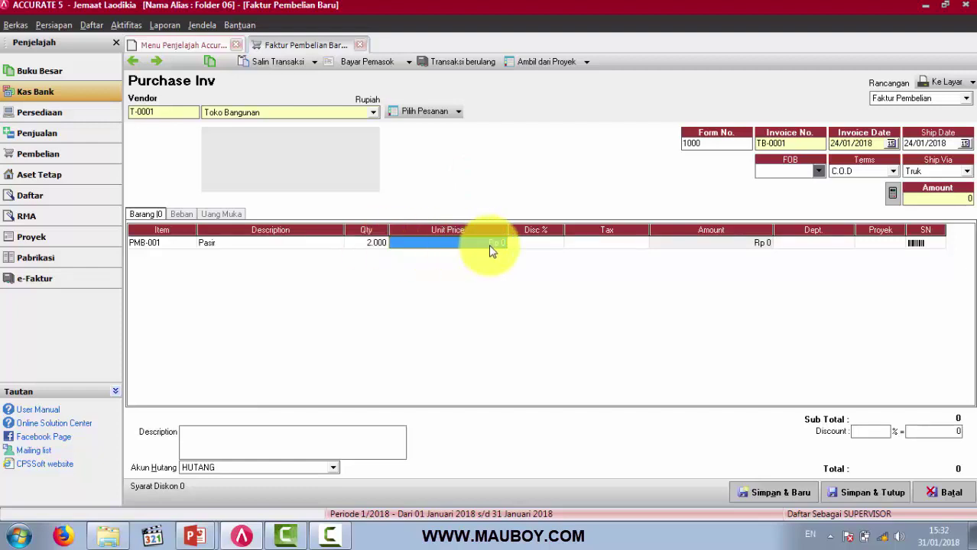
- Examine the Pasir line's quantity, unit price, discount and tax columns, looking for a unit field
click(355, 242)
click(426, 243)
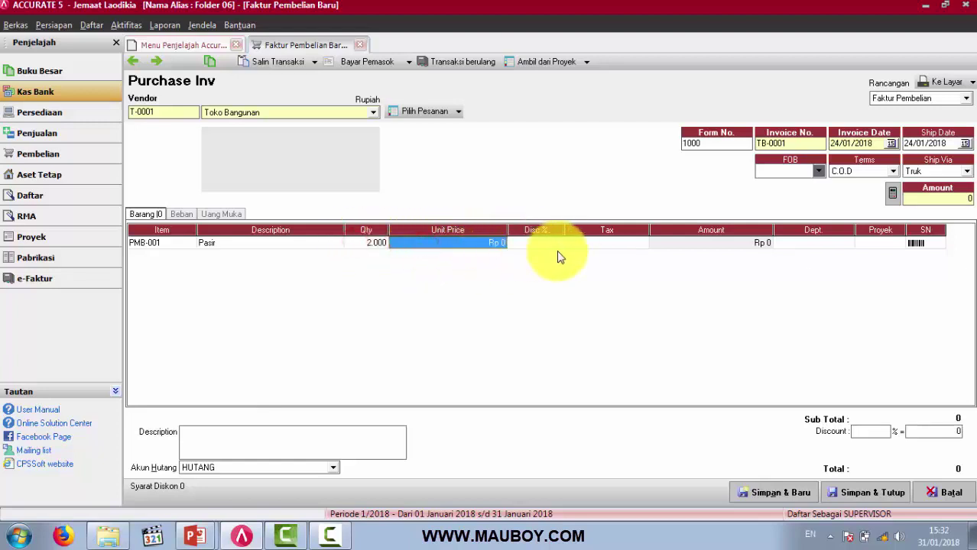
click(568, 244)
click(521, 244)
click(436, 244)
click(370, 244)
click(415, 244)
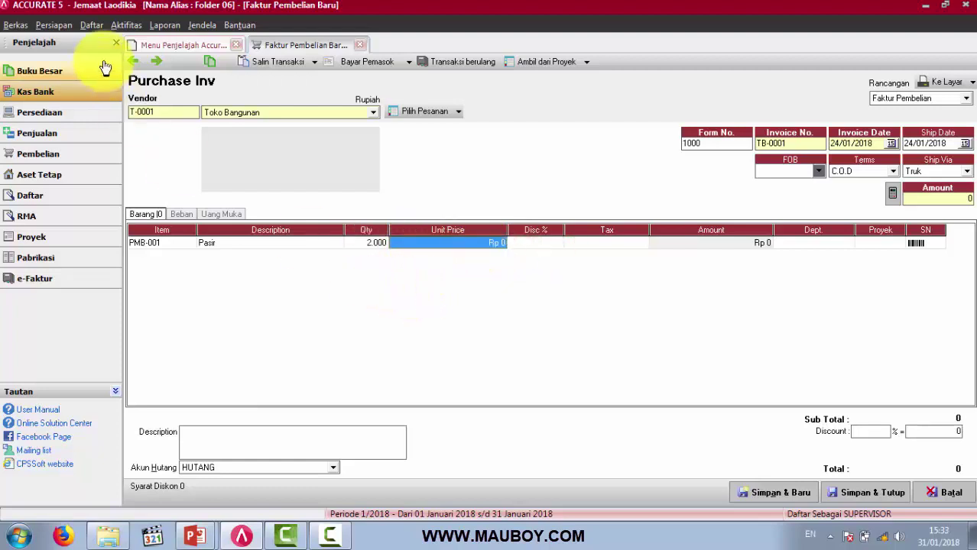
- Enable the Multi Unit feature in the program preferences (Preferensi, Fitur) and save the change
click(65, 27)
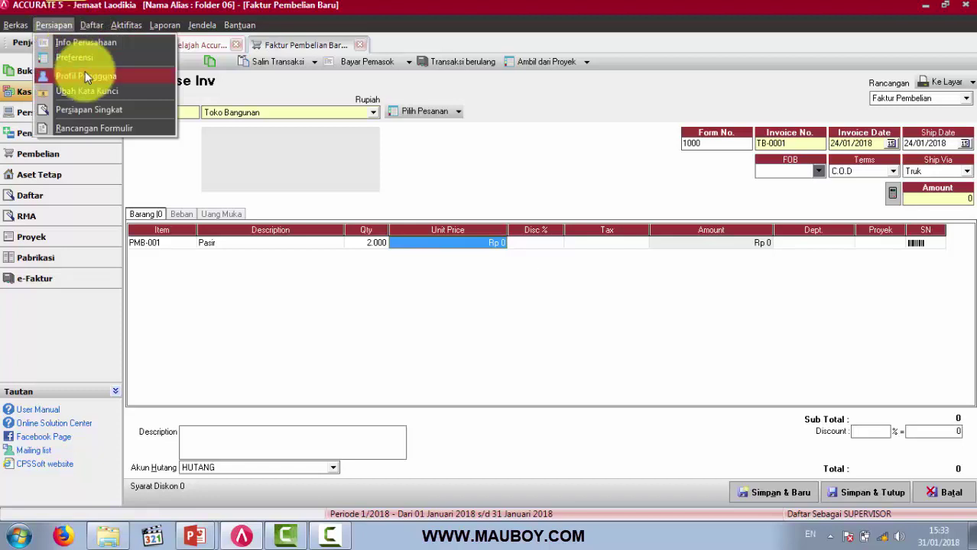
click(84, 57)
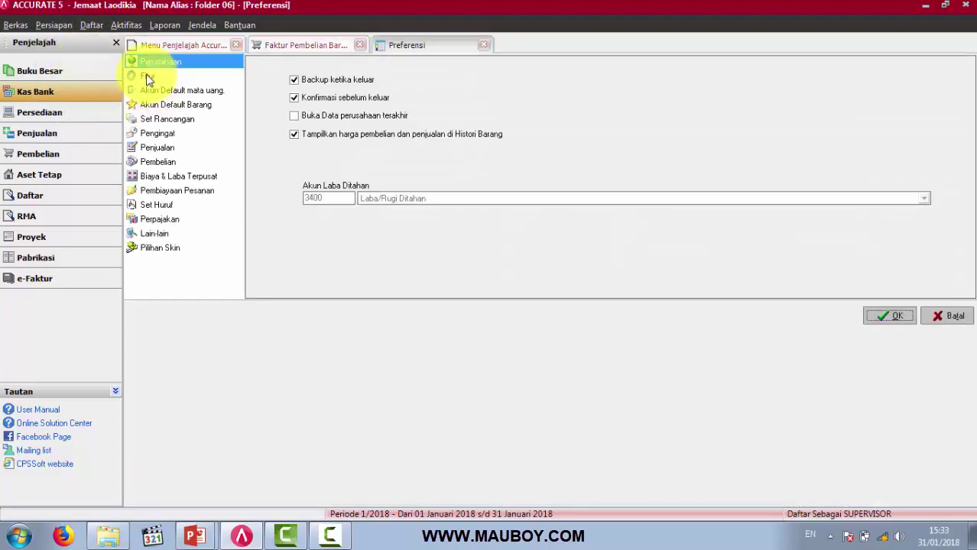
click(145, 76)
click(273, 140)
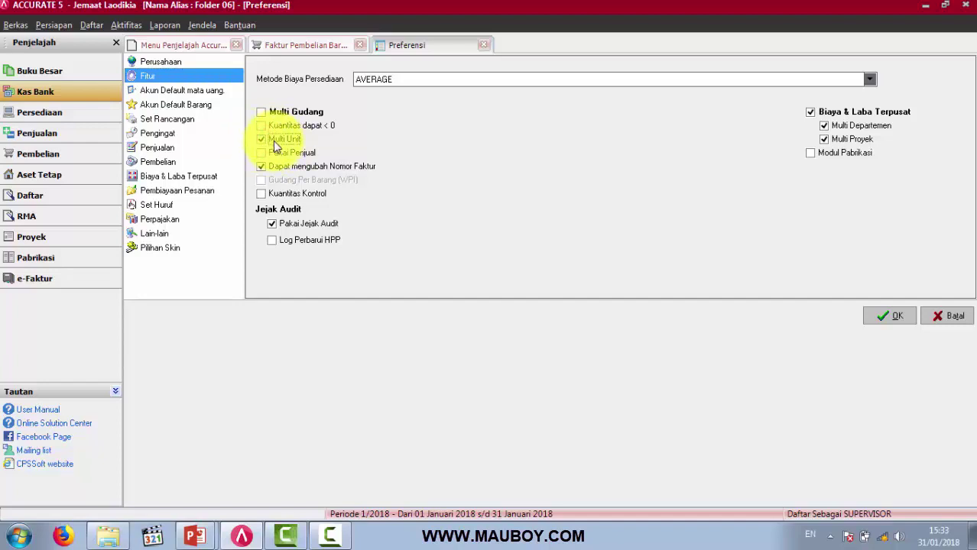
click(907, 321)
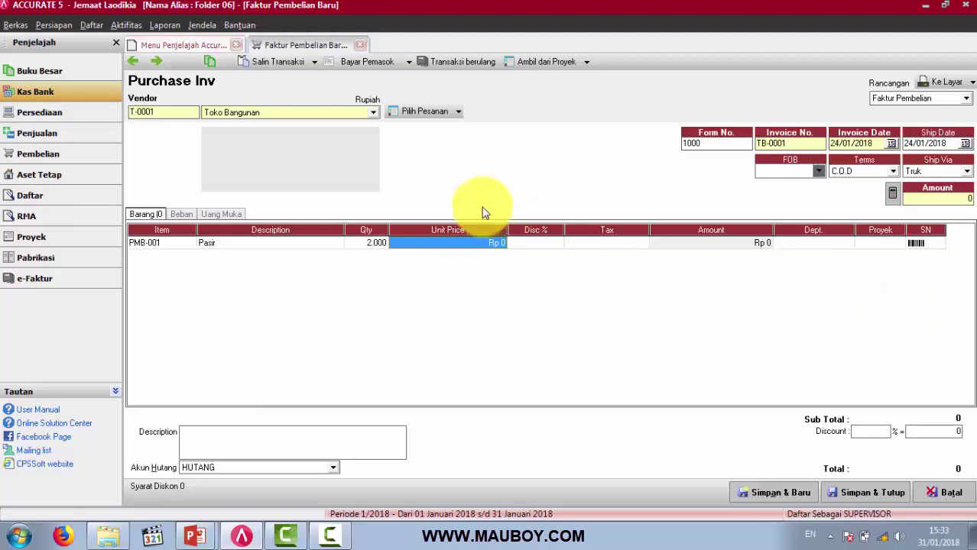
- Close the open purchase invoice without saving it
click(368, 243)
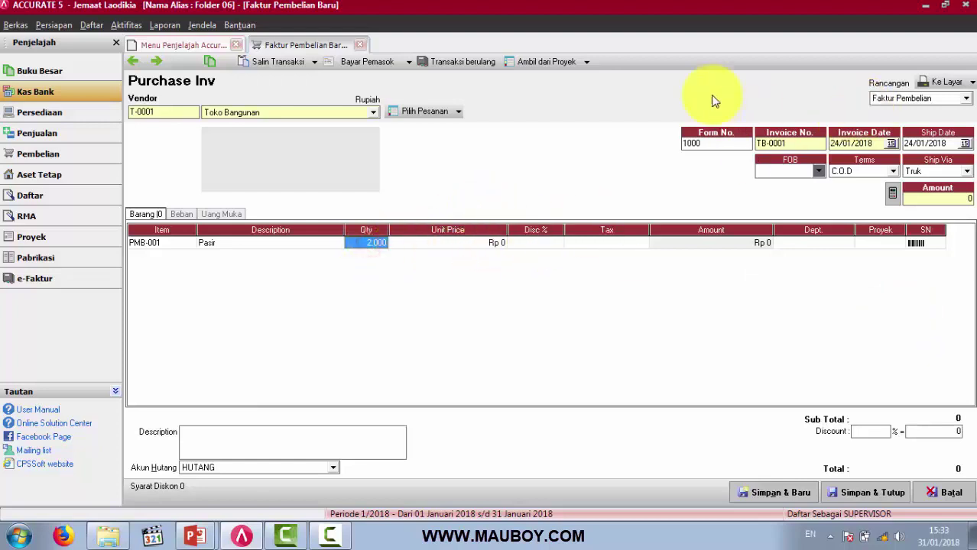
click(365, 48)
click(499, 306)
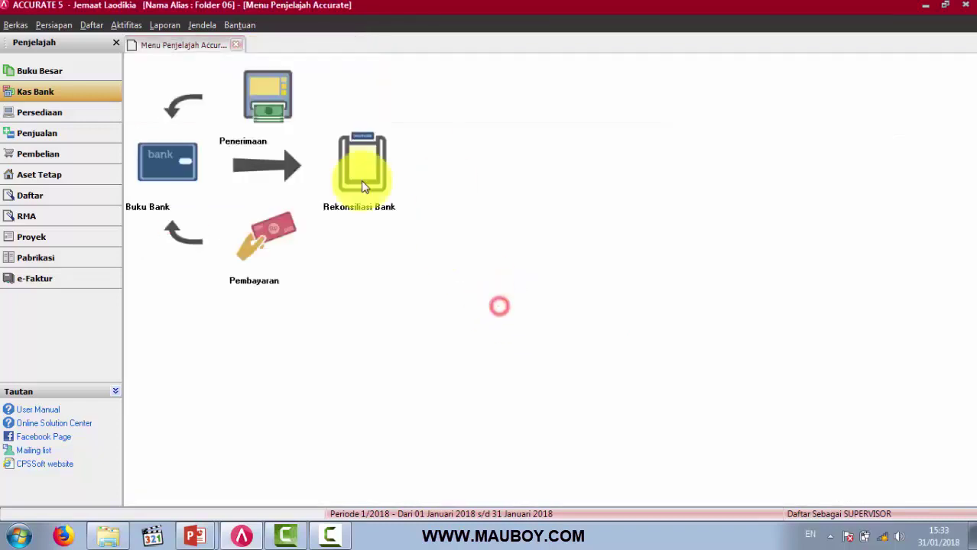
- Start a new purchase invoice (Faktur Pembelian) and choose Toko Bangunan as its vendor
click(59, 133)
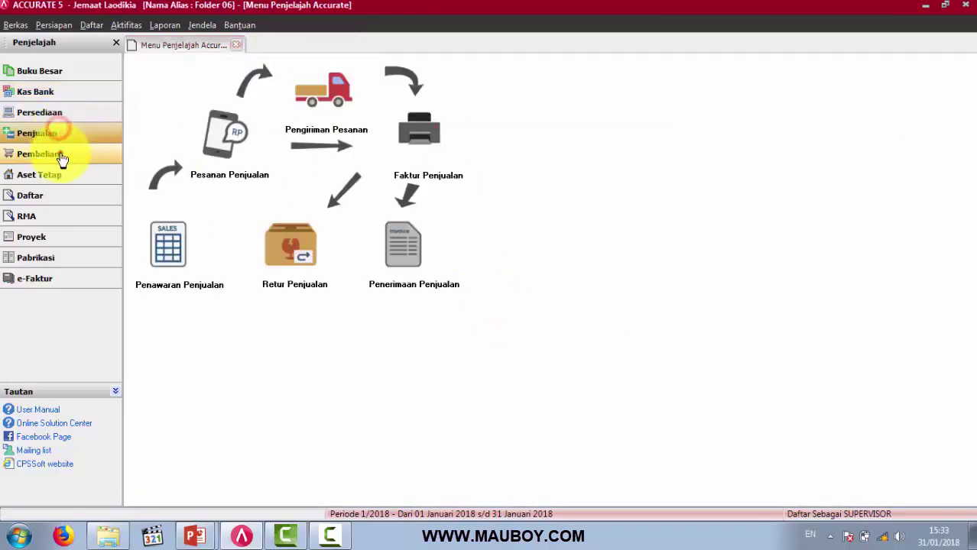
click(61, 157)
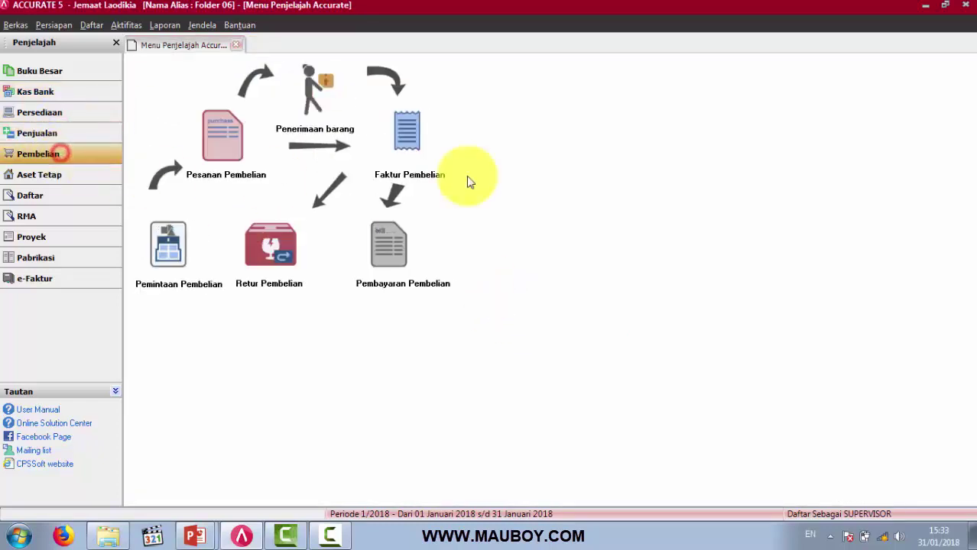
click(414, 142)
click(312, 115)
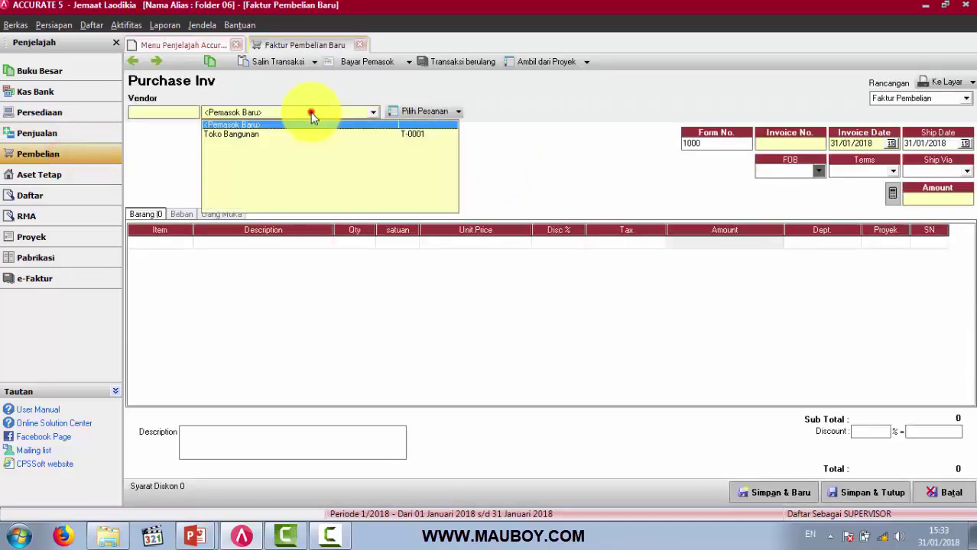
click(246, 136)
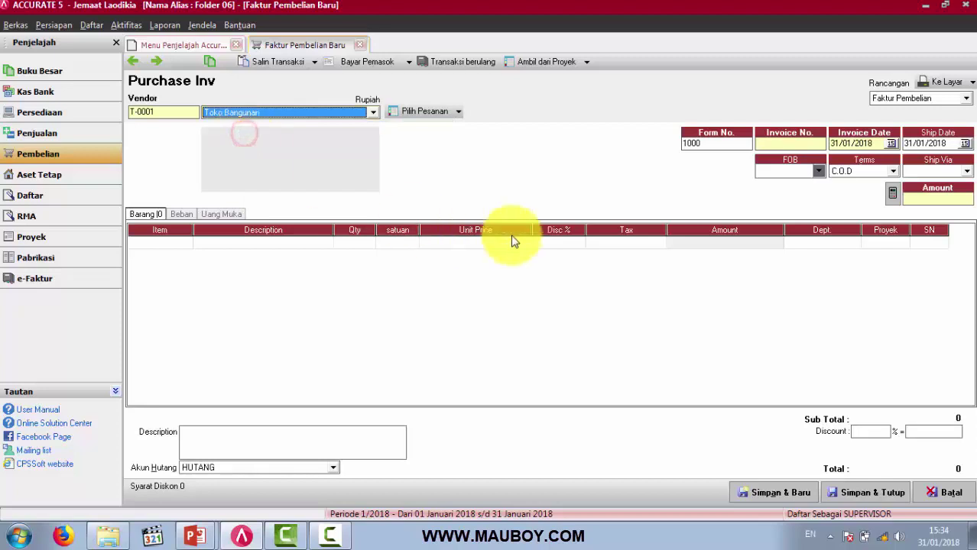
- Set the new invoice's number to TB-0001 and its invoice and ship dates to 24/01/2018
click(790, 143)
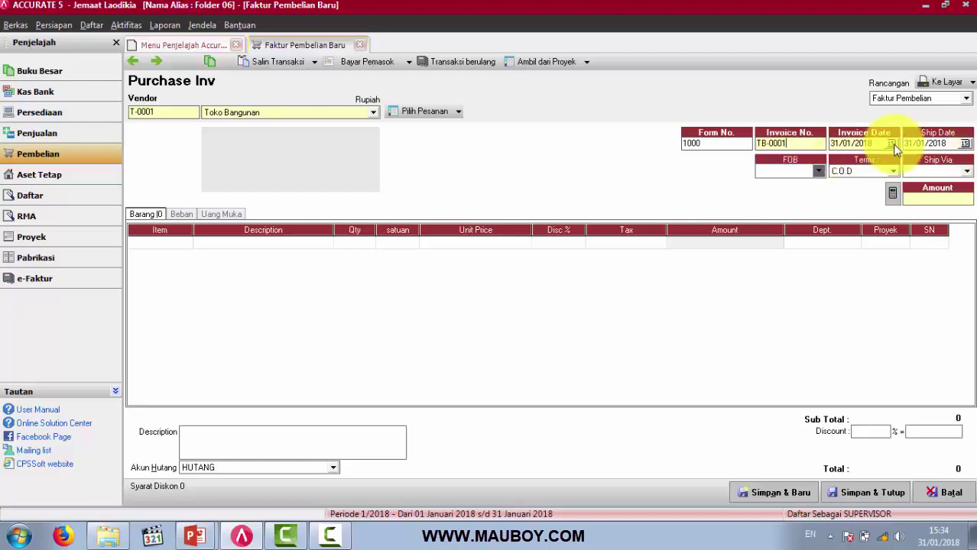
click(891, 143)
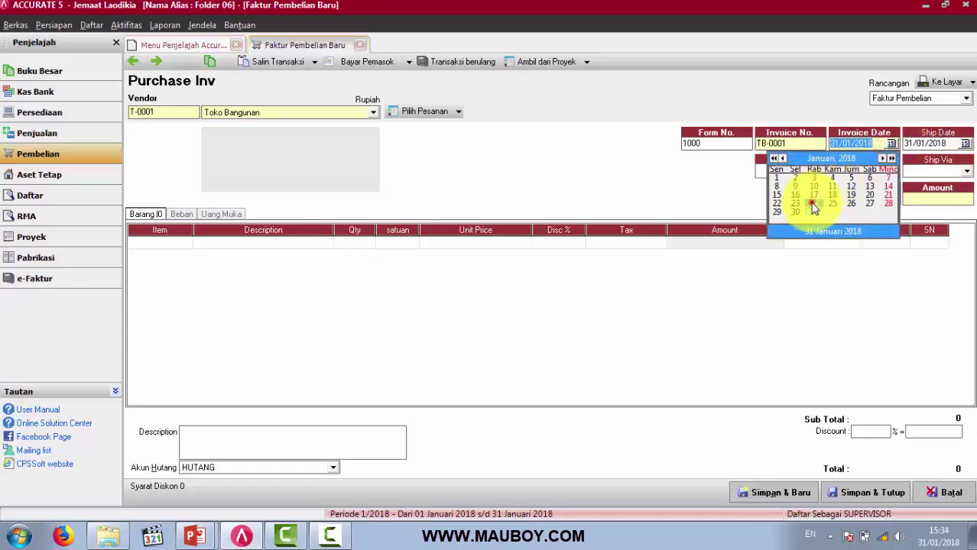
click(814, 204)
click(966, 143)
click(889, 202)
- Add the item Pasir (PMB-001) as the first line of the invoice
click(174, 244)
click(394, 245)
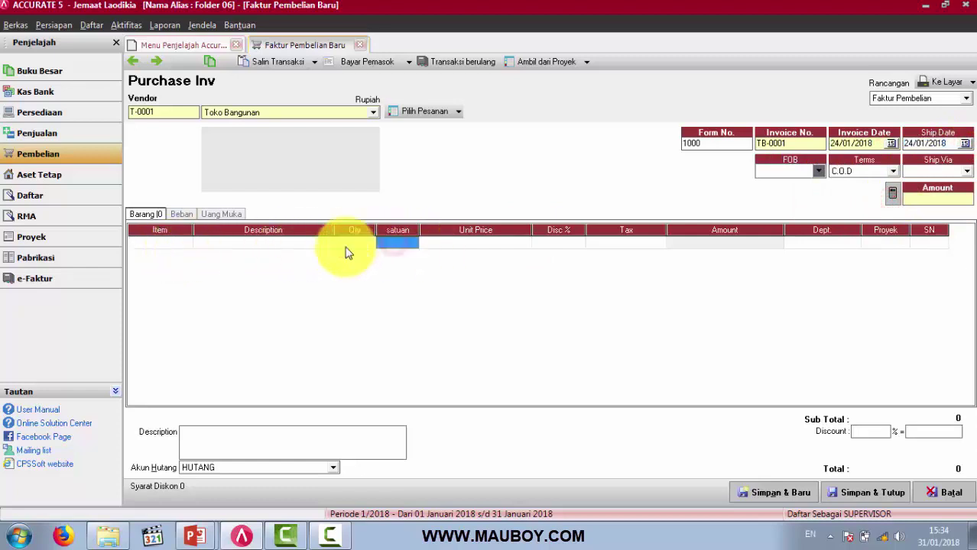
click(184, 245)
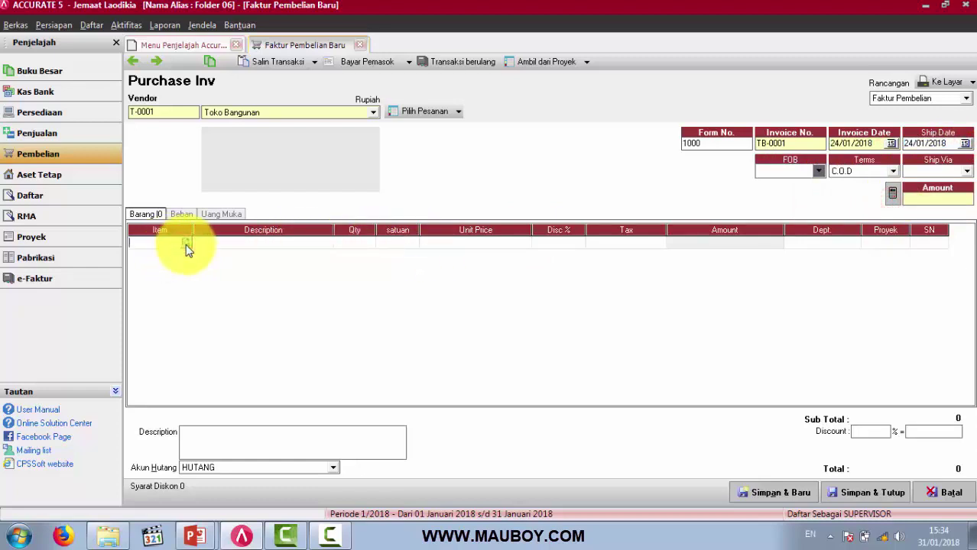
click(186, 244)
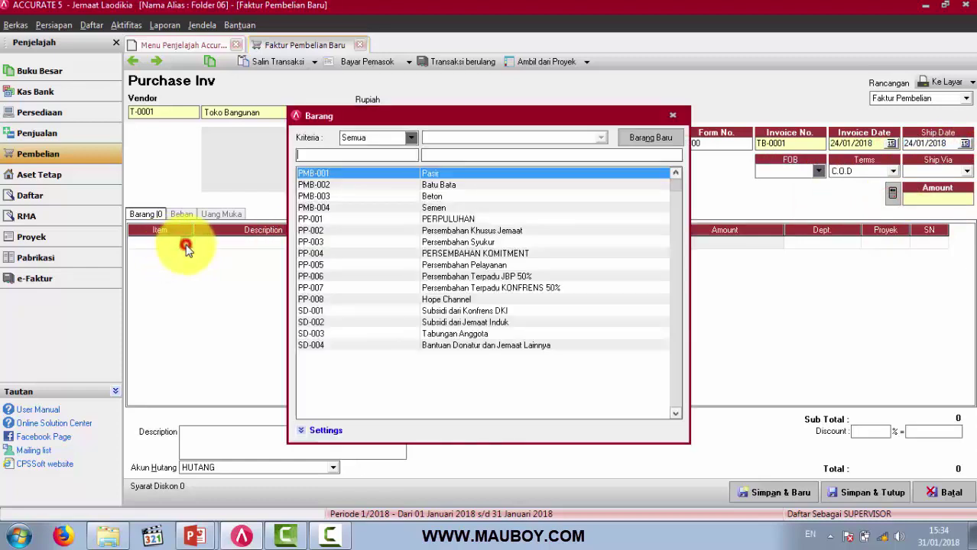
double_click(442, 172)
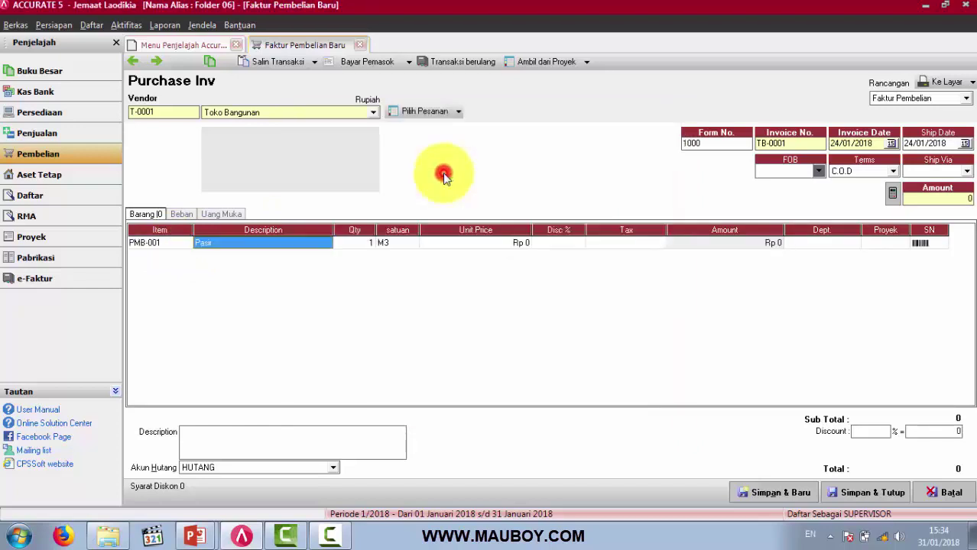
- Set the Pasir line's quantity to 2.000 and its unit price to Rp 10.000
click(359, 245)
text(2)
key(Tab)
key(Tab)
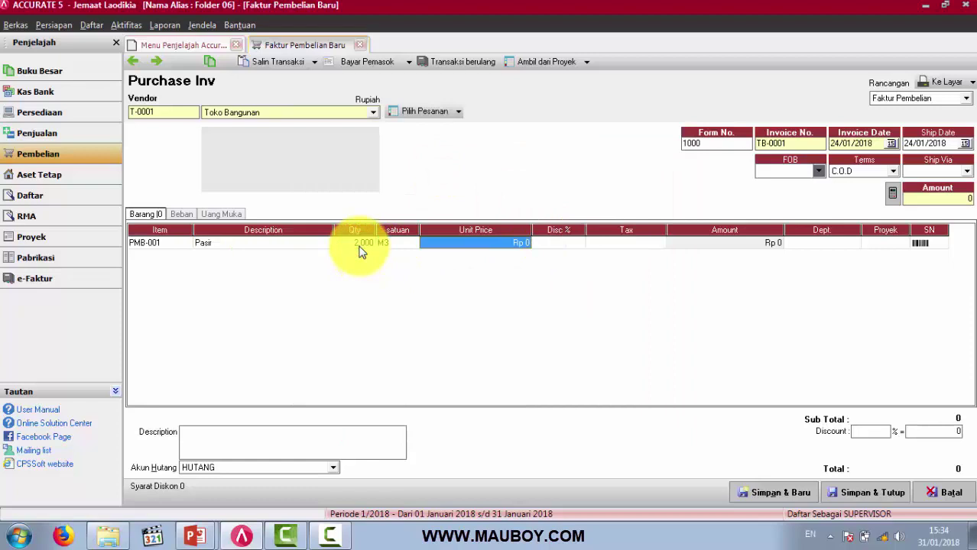
text(10.000)
key(Tab)
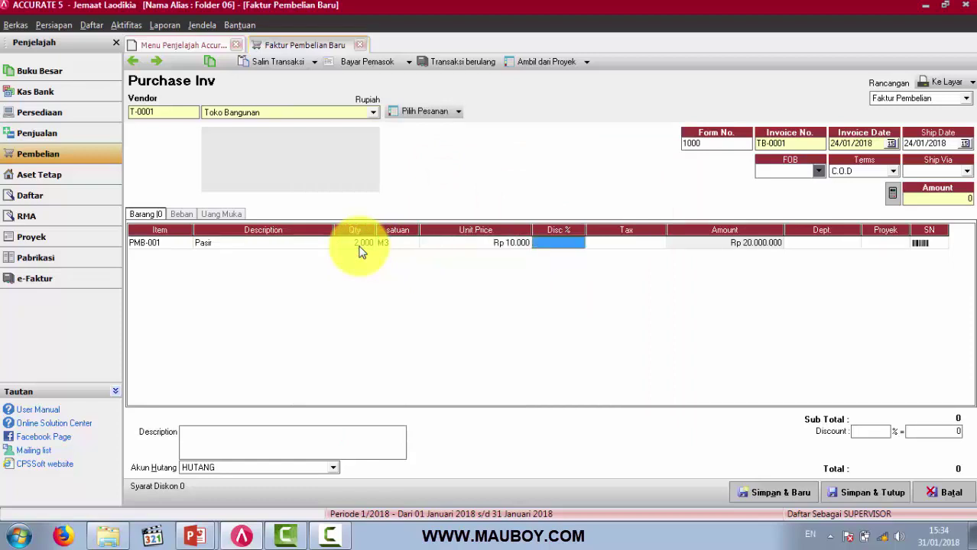
click(729, 243)
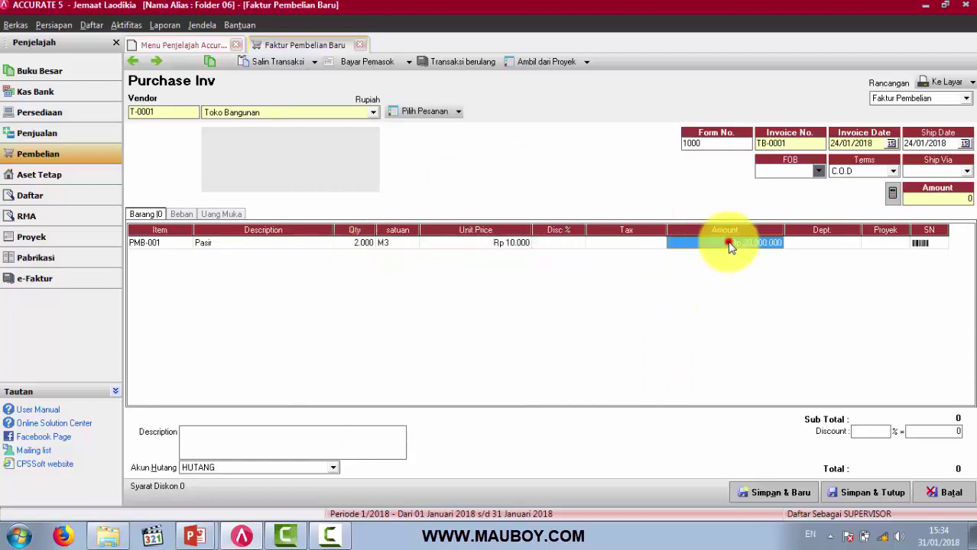
- Add the item Batu Bata (PMB-002) as the second line of the invoice
key(Down)
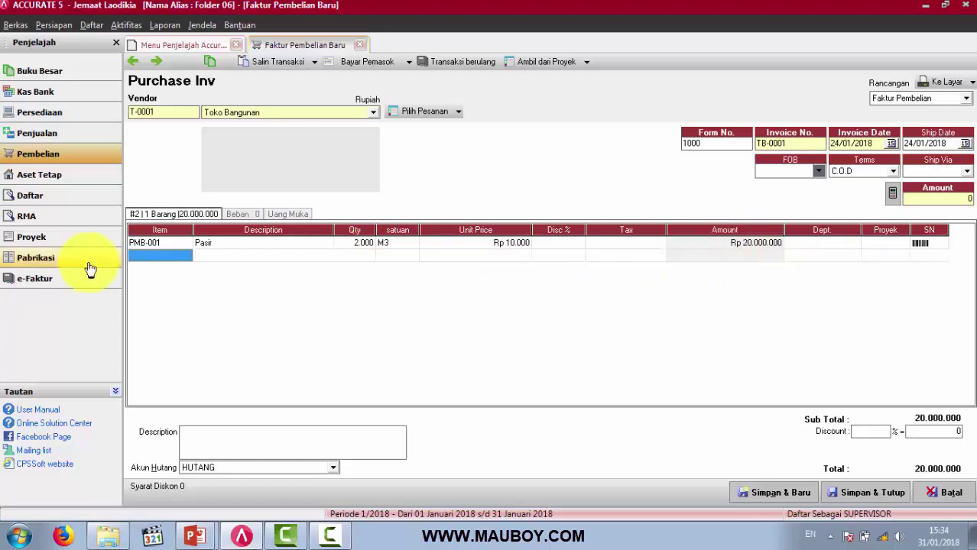
click(156, 255)
click(187, 256)
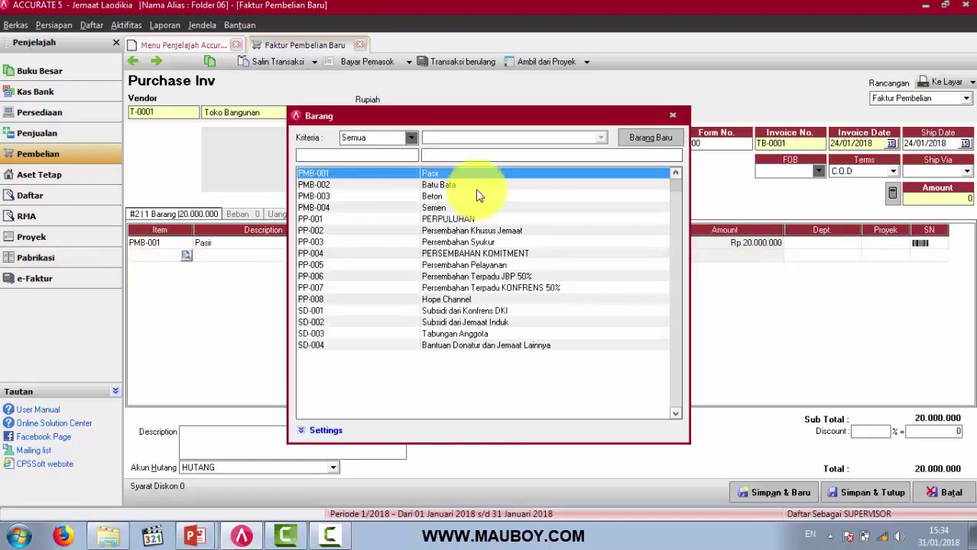
double_click(450, 186)
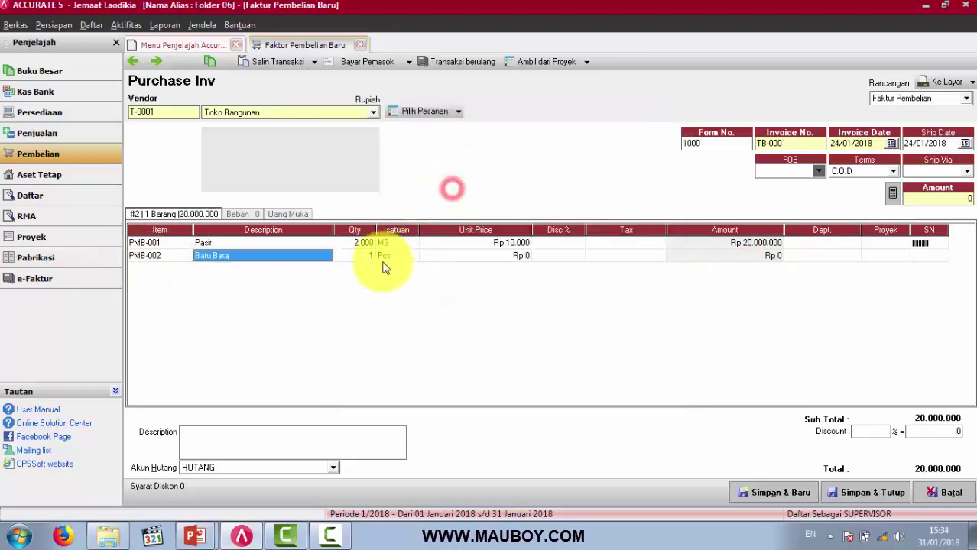
- Set the Batu Bata line's quantity to 5.000 and its unit price to Rp 500
click(359, 256)
text(5.000)
key(Tab)
key(Tab)
text(5)
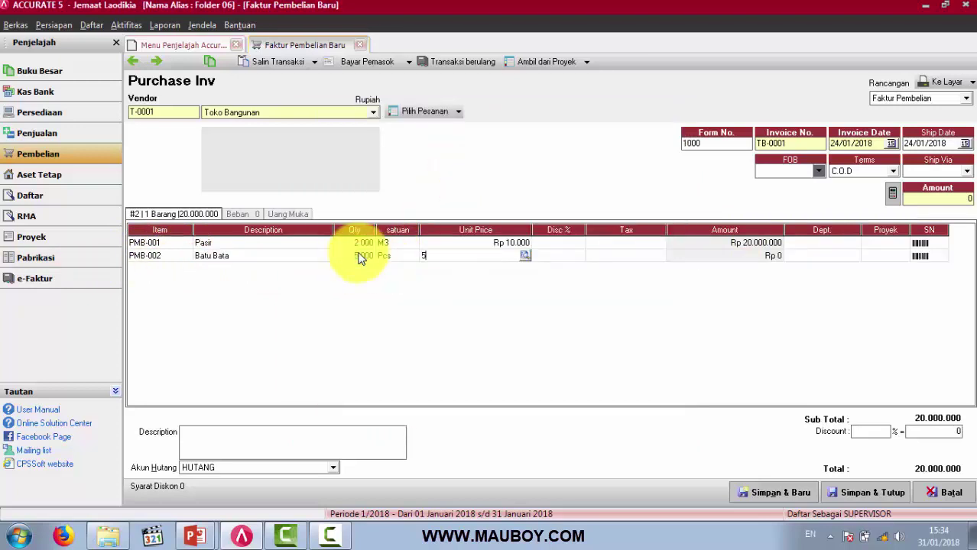
text(00)
key(Tab)
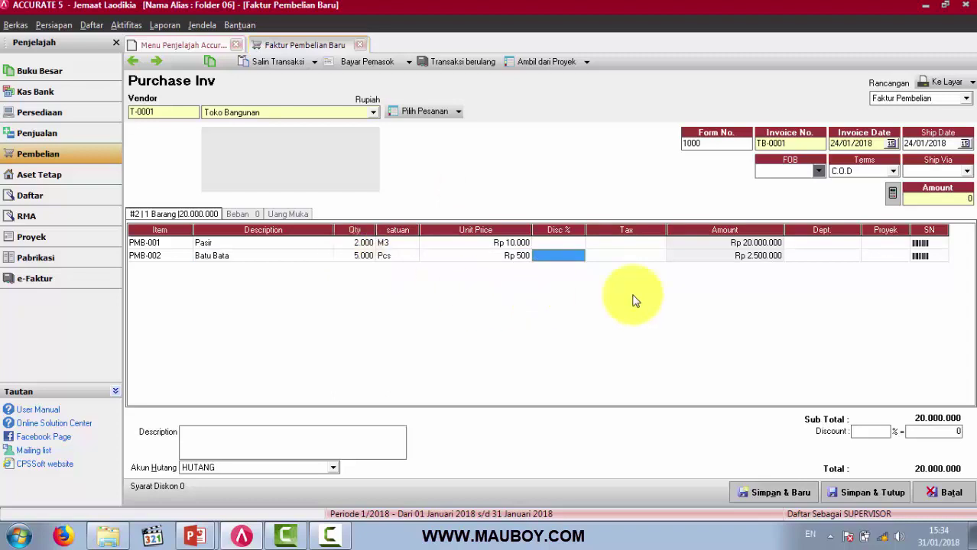
click(760, 258)
key(Return)
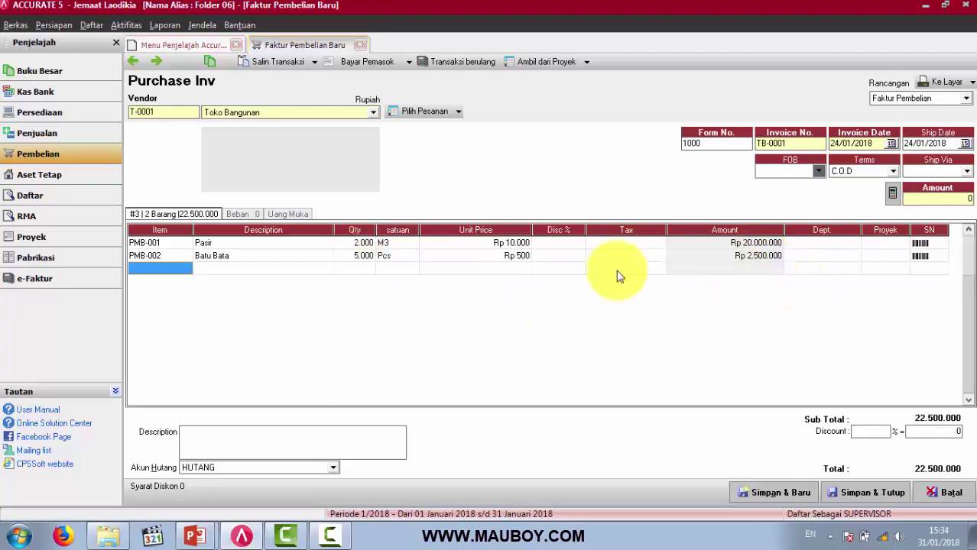
- Add the item Beton (PMB-003) as the third line with quantity 100 and unit price Rp 7.500
click(187, 270)
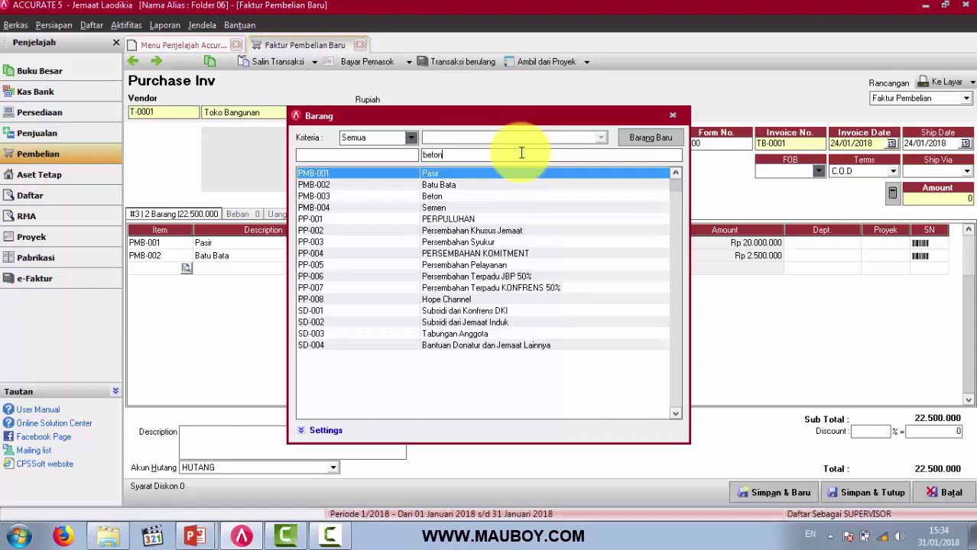
key(Return)
text(100)
key(Tab)
key(Tab)
text(7)
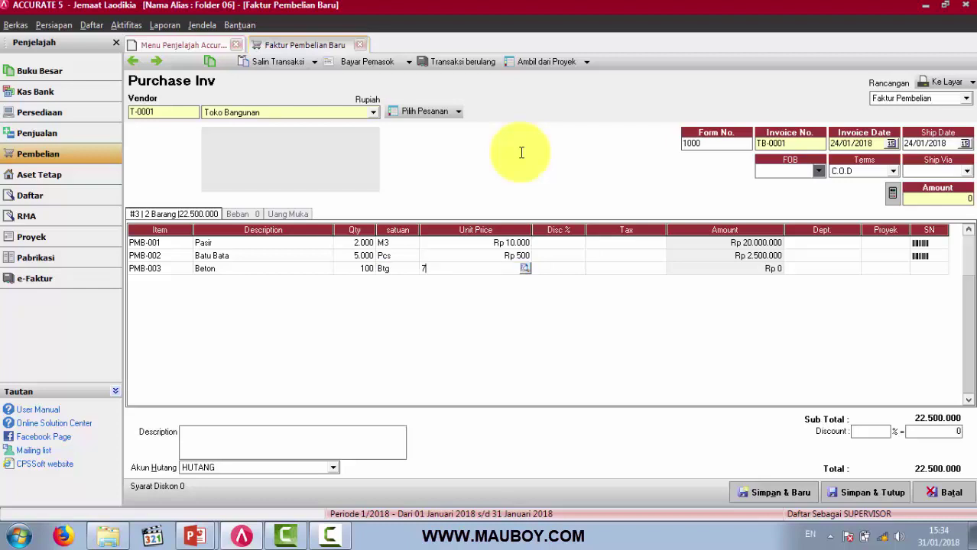
text(.500)
key(Tab)
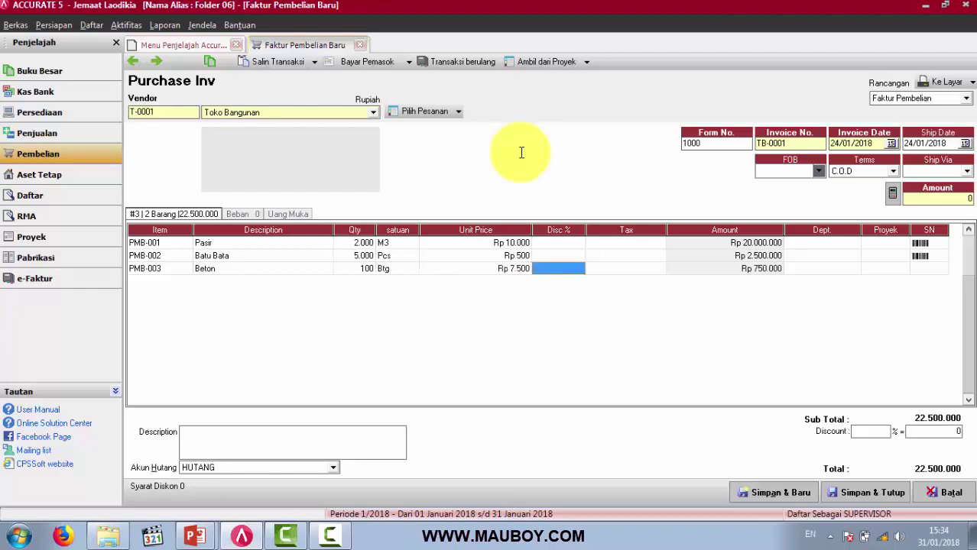
key(Down)
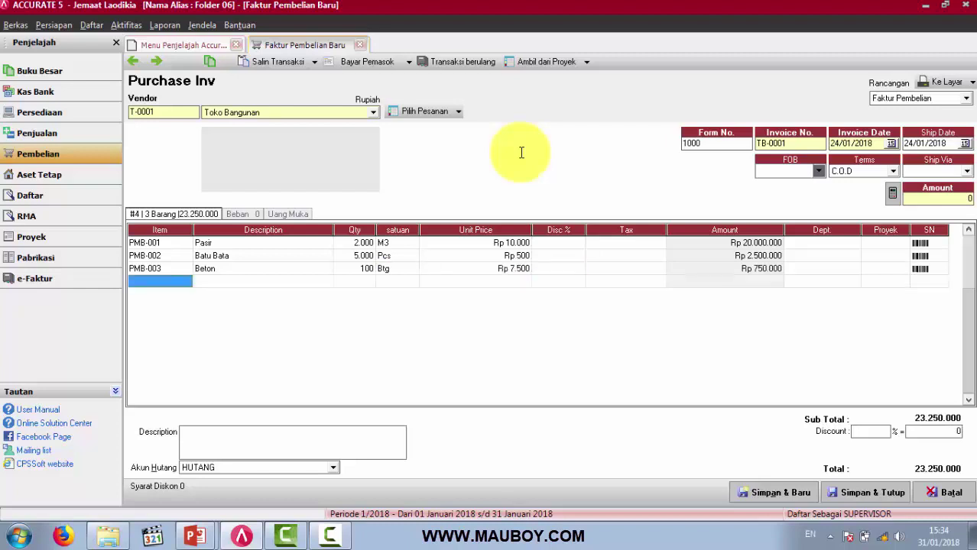
- Add the item Semen (PMB-004) as the fourth line of the invoice
click(163, 280)
click(187, 282)
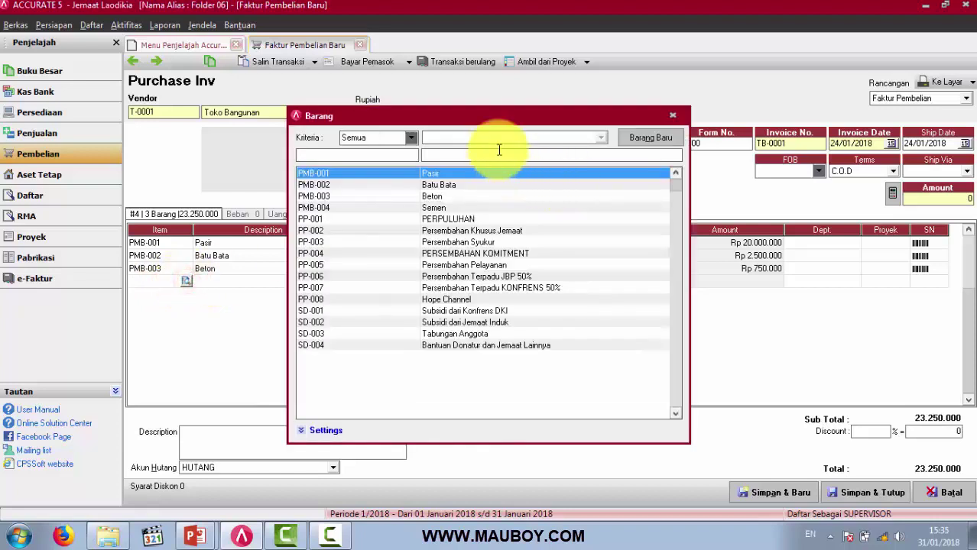
click(440, 209)
double_click(438, 211)
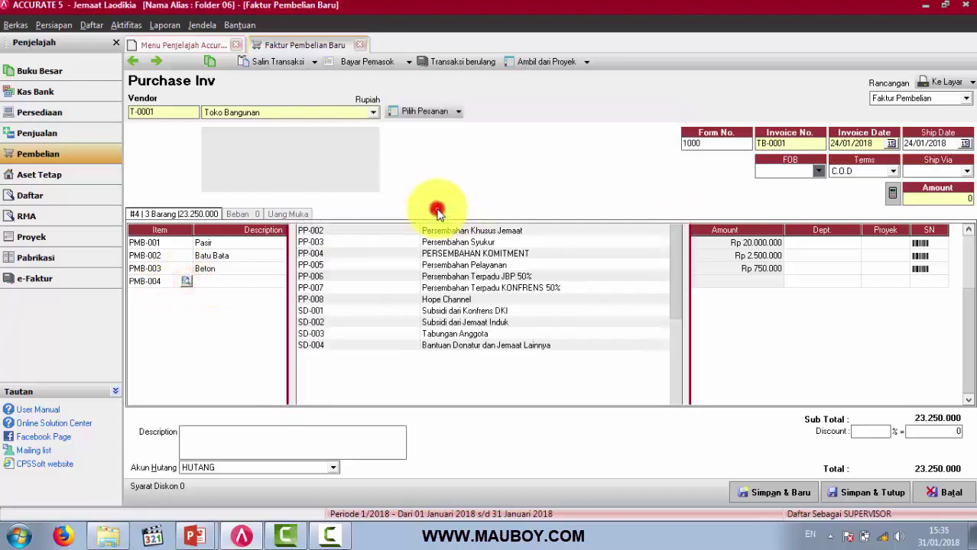
- Set the Semen line's quantity to 50 and unit price to Rp 45.000, and calculate the invoice amount from its lines
click(371, 279)
text(50)
key(Tab)
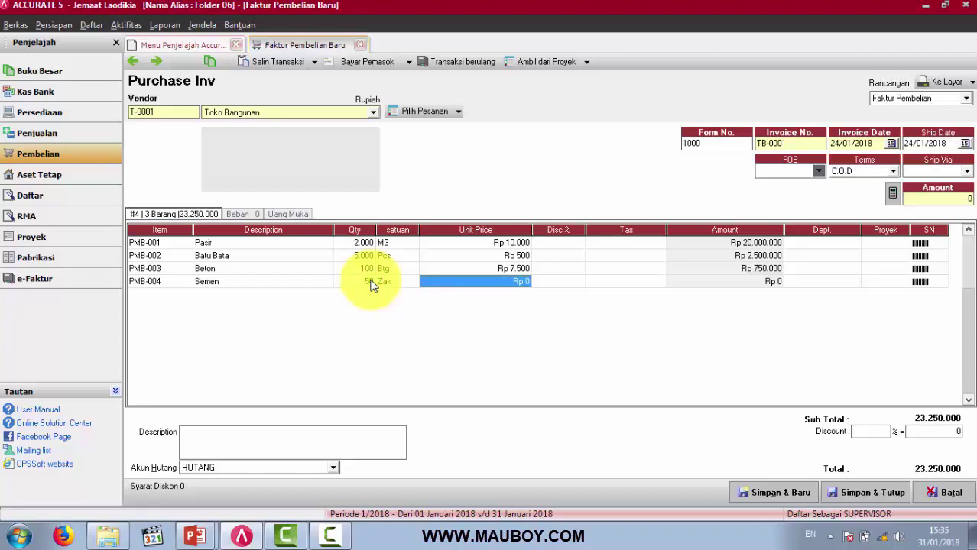
text(4)
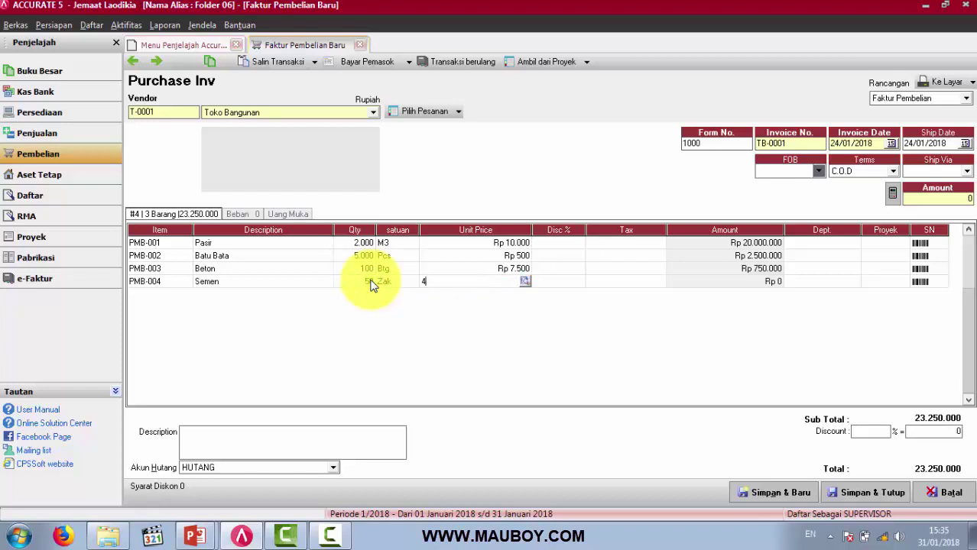
text(5.000)
key(Tab)
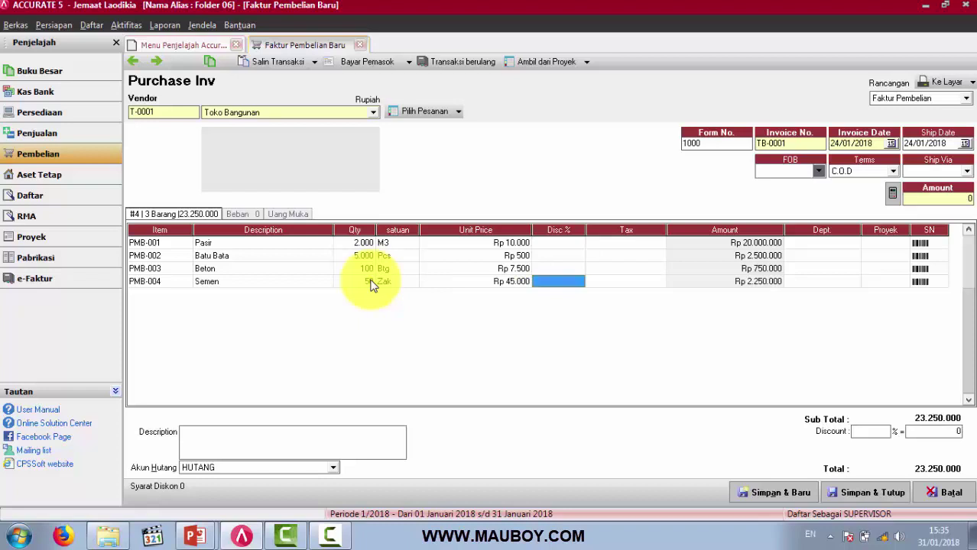
key(Down)
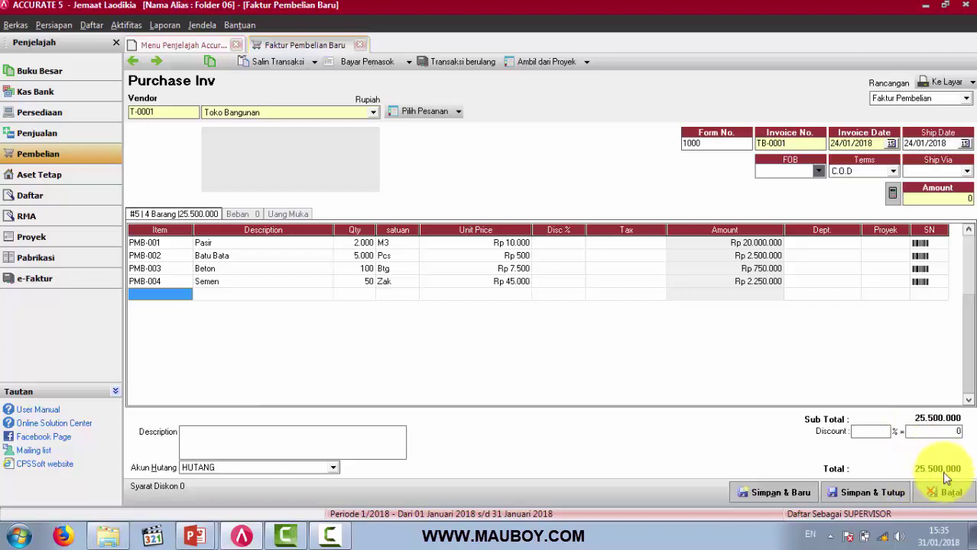
click(893, 195)
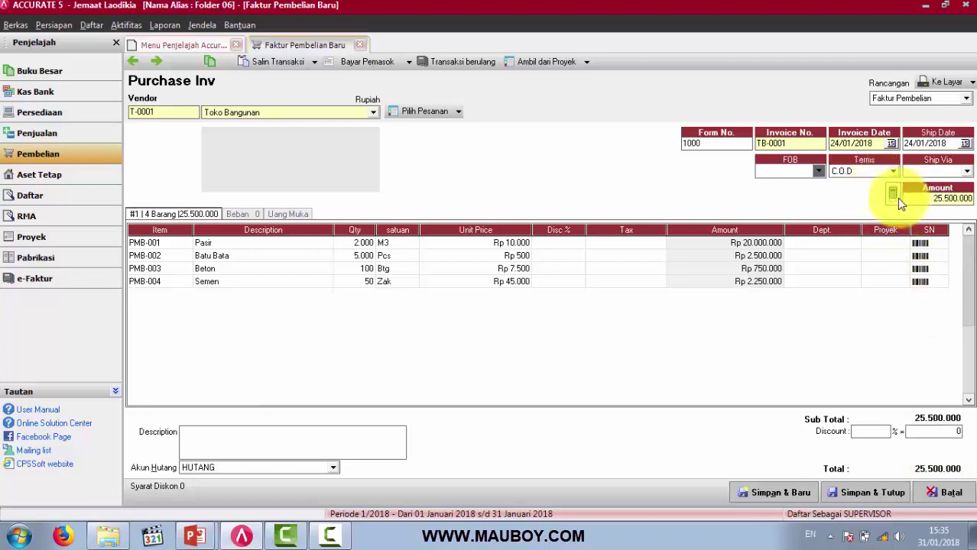
click(892, 196)
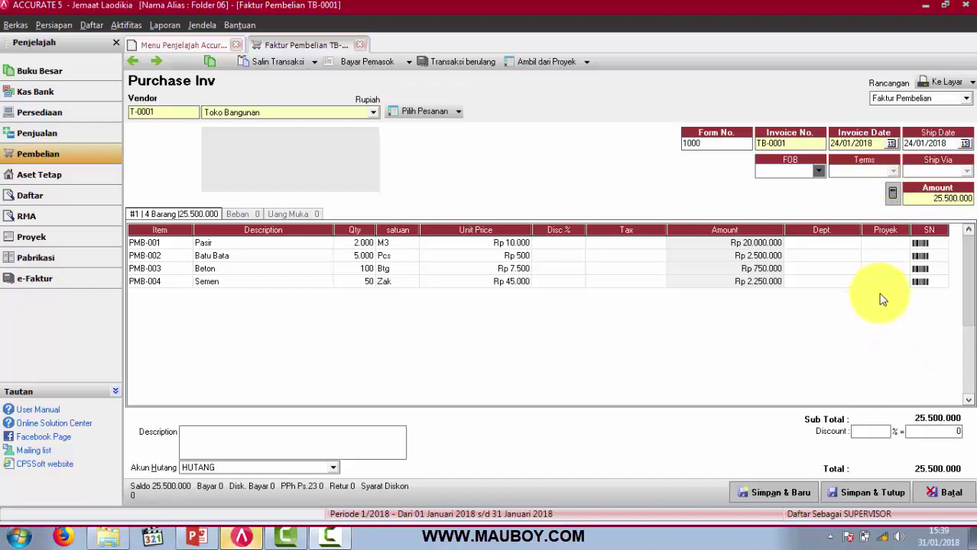
- Assign the project Pembangunan Gedung Gereja (PRJ-2018-04) to the Pasir, Batu Bata, Beton and Semen lines
double_click(901, 243)
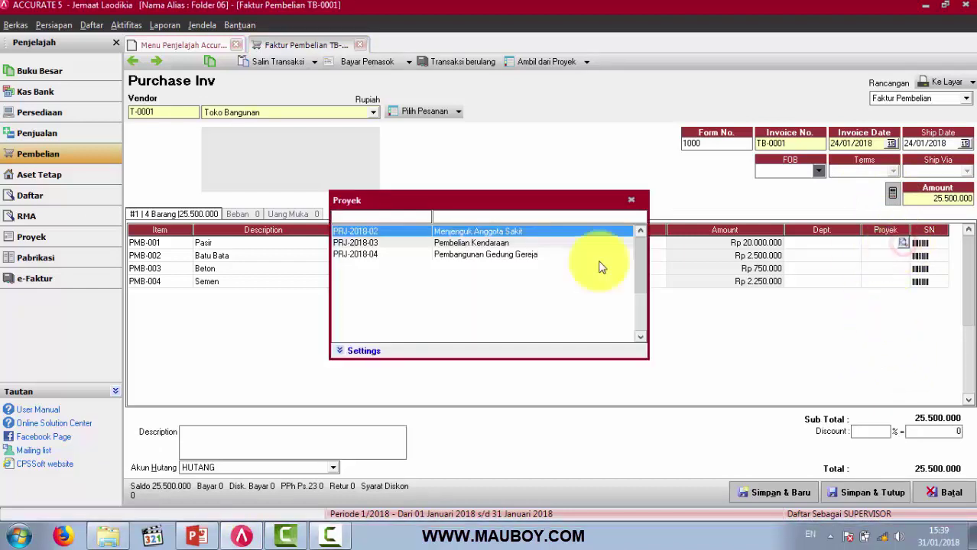
double_click(495, 256)
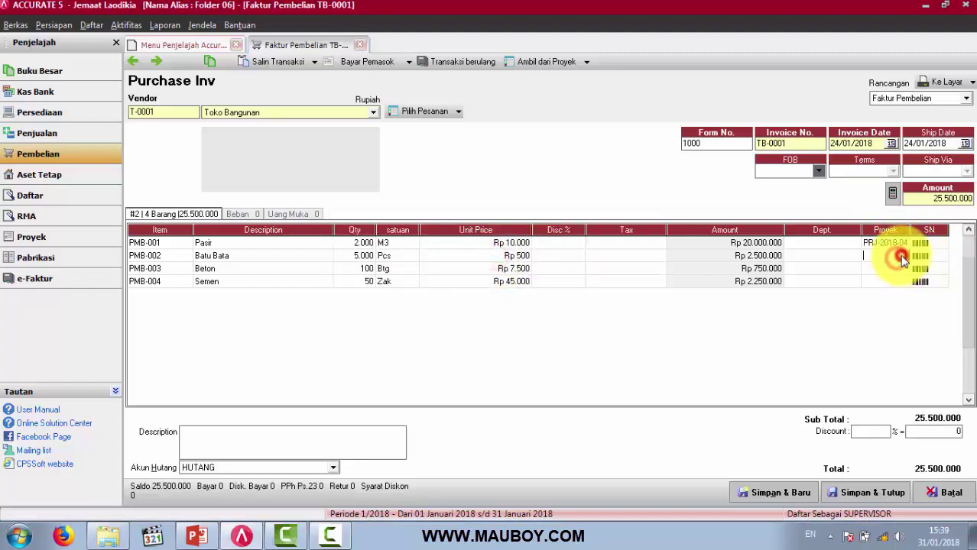
double_click(903, 256)
double_click(501, 256)
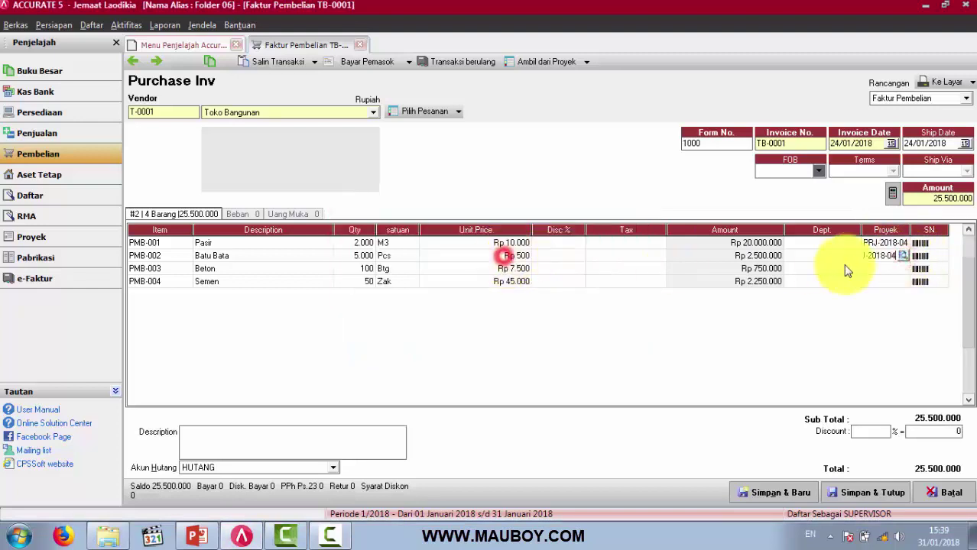
double_click(905, 270)
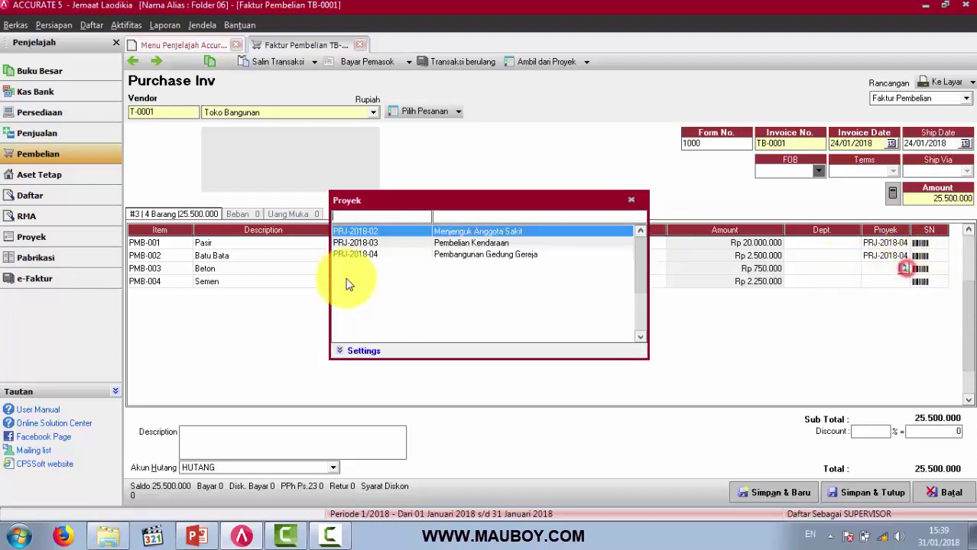
double_click(487, 255)
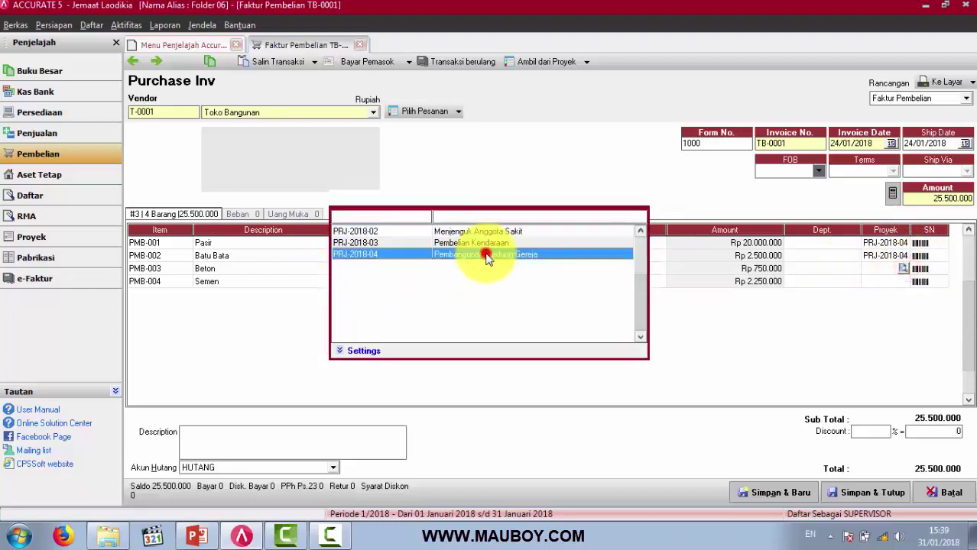
click(904, 281)
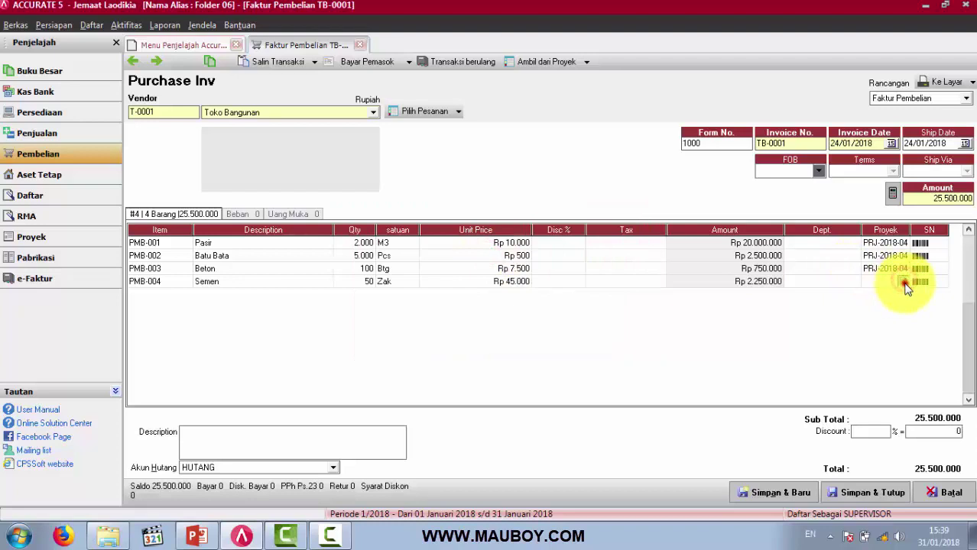
click(904, 283)
double_click(461, 255)
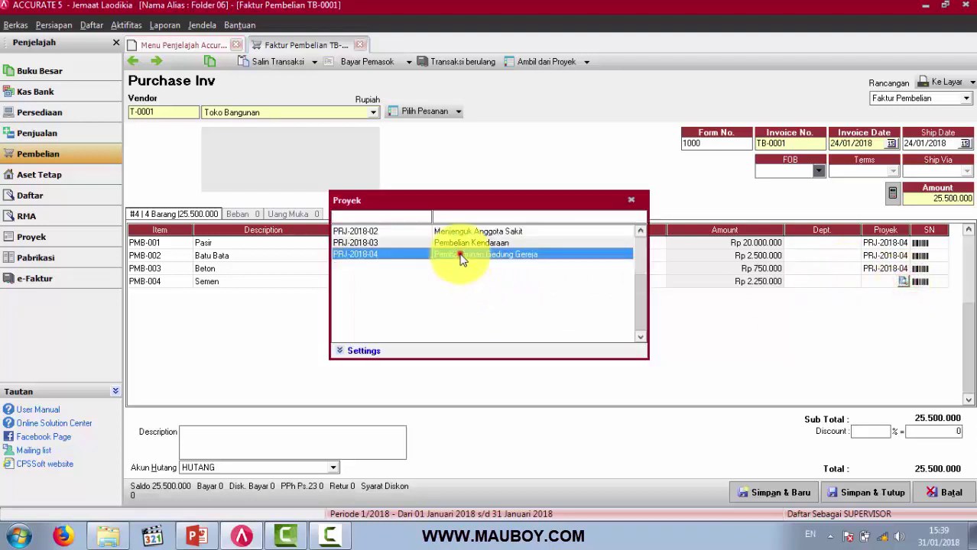
click(897, 267)
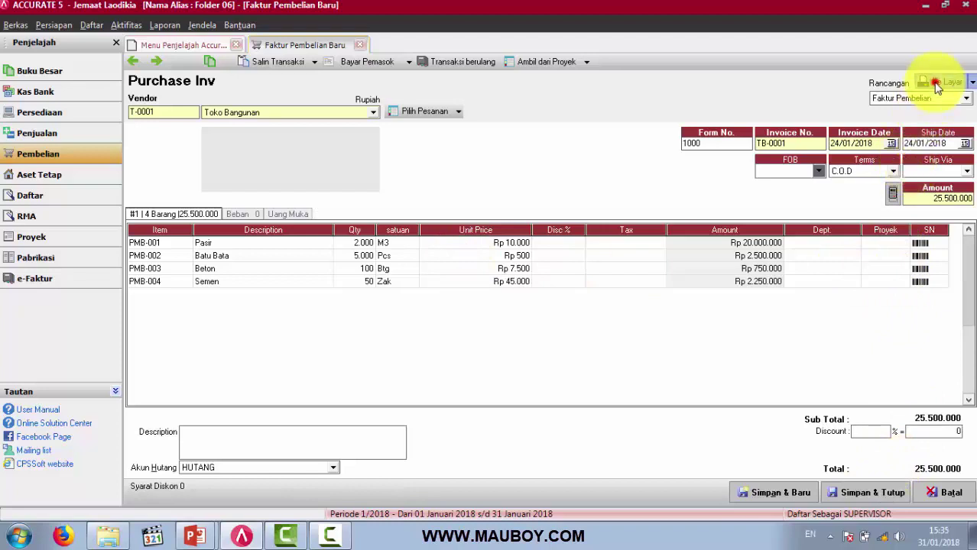
- Preview the printed form of purchase invoice TB-0001 and examine its transaction journal
click(934, 81)
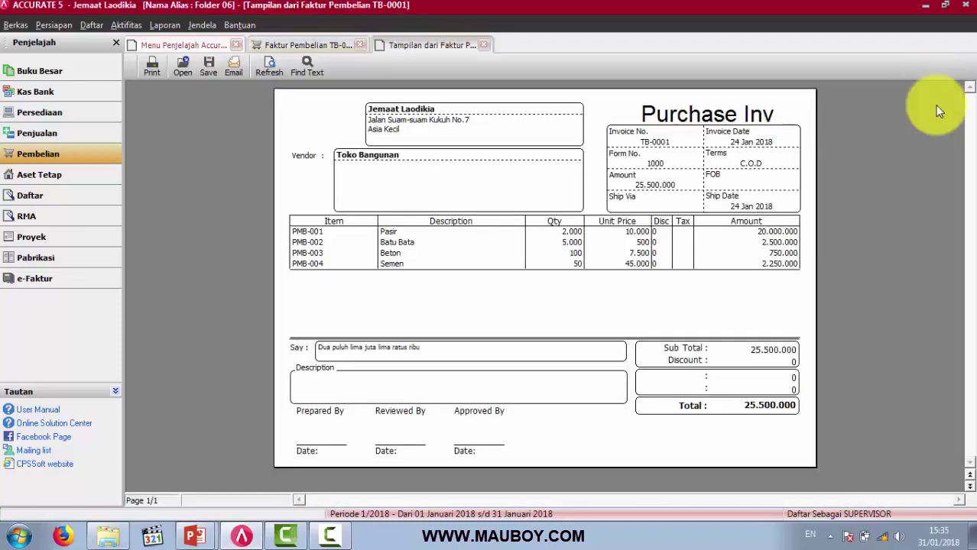
click(483, 45)
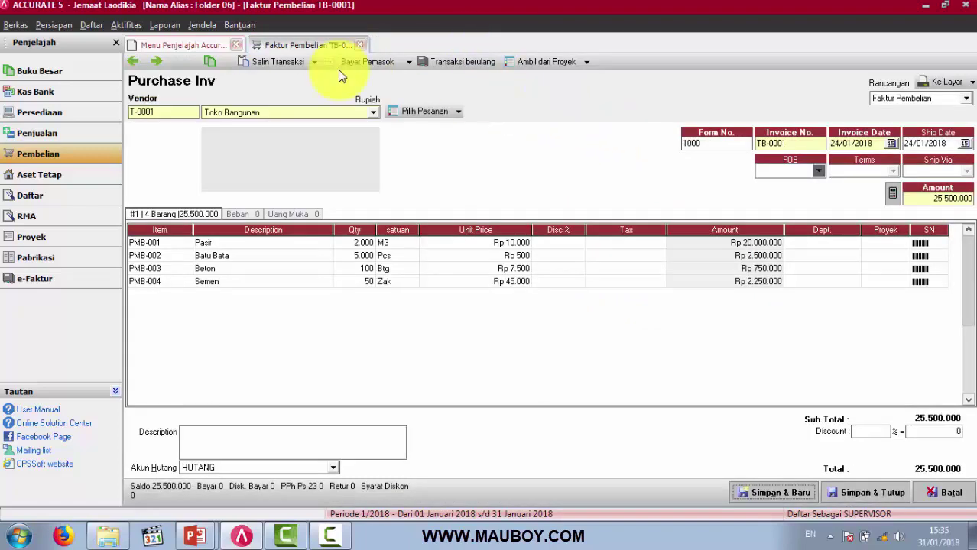
click(216, 62)
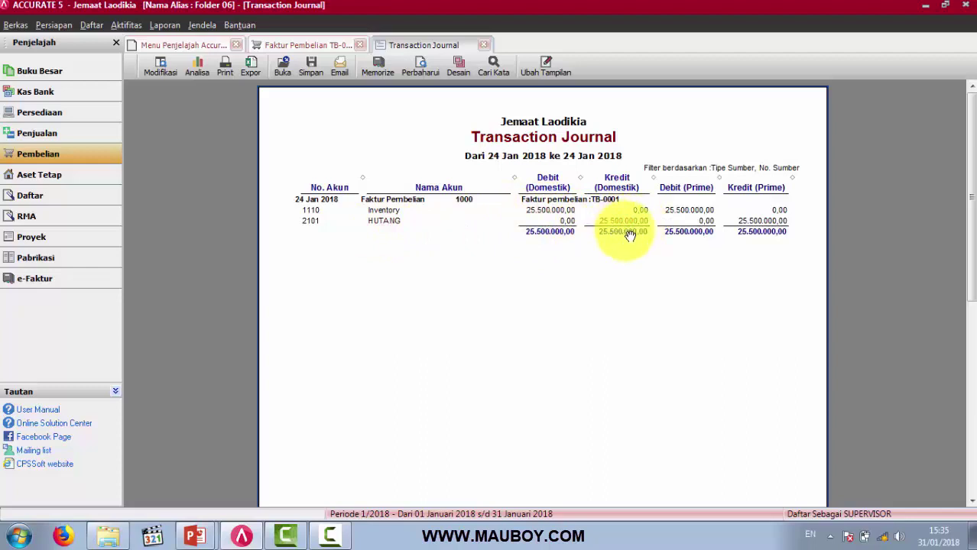
click(484, 47)
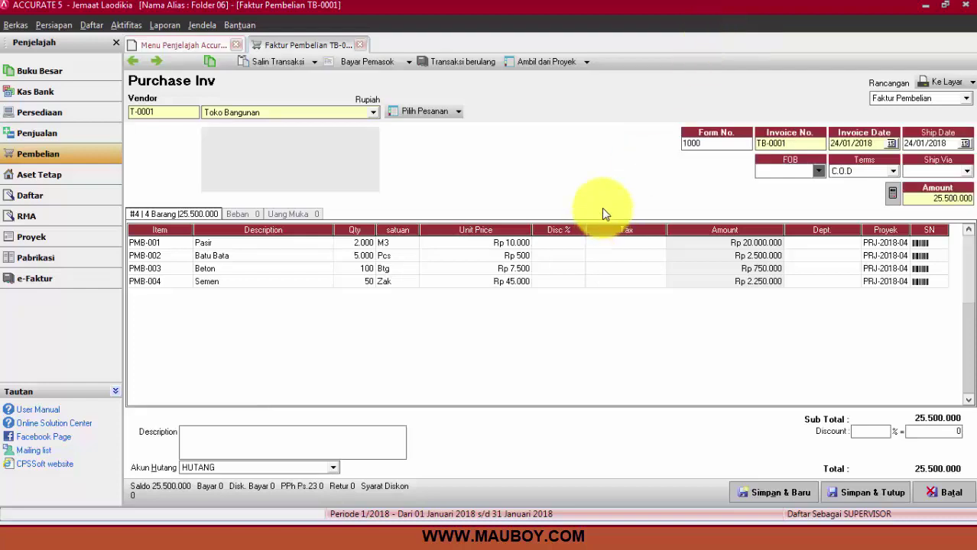
- Start a purchase payment to Toko Bangunan from invoice TB-0001
click(374, 69)
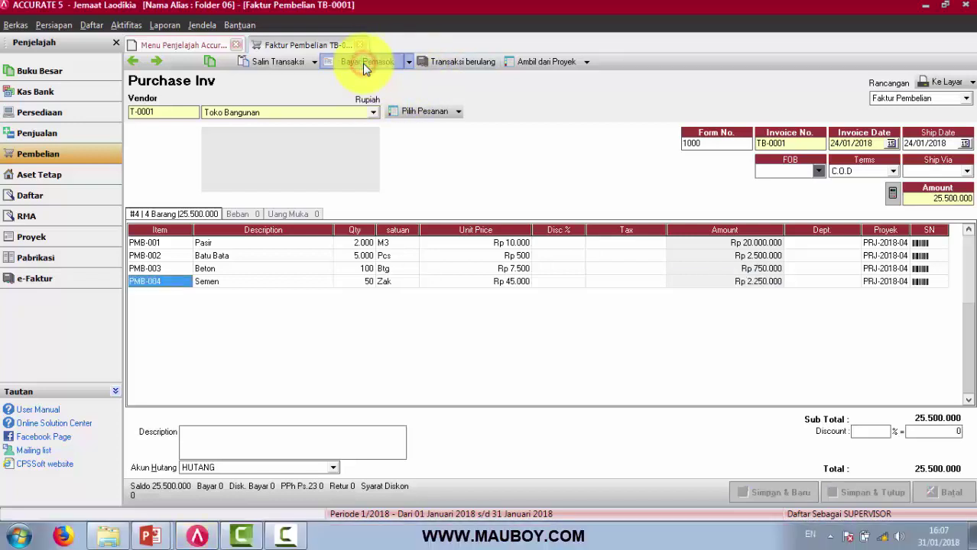
click(329, 110)
click(329, 110)
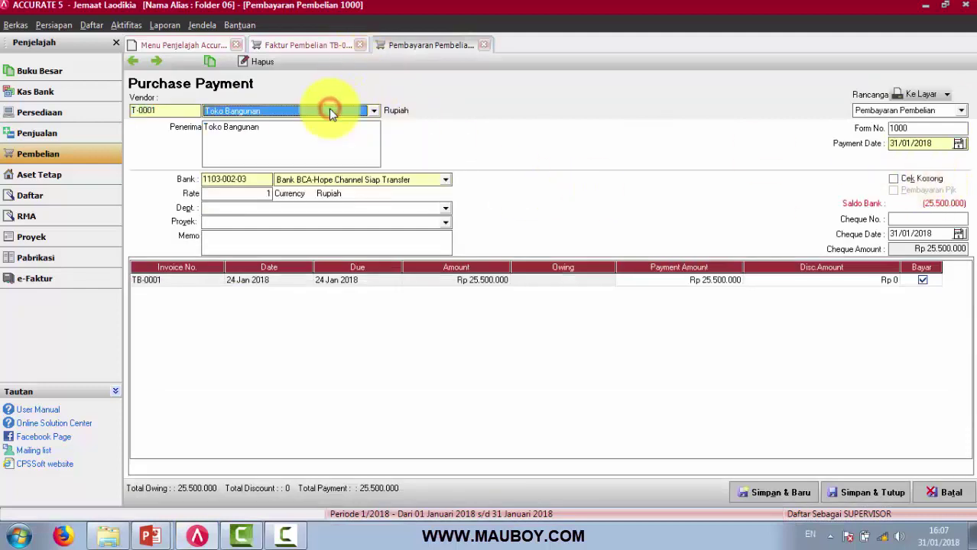
- Set both the payment date and the cheque date of the purchase payment to 24/01/2018
click(959, 144)
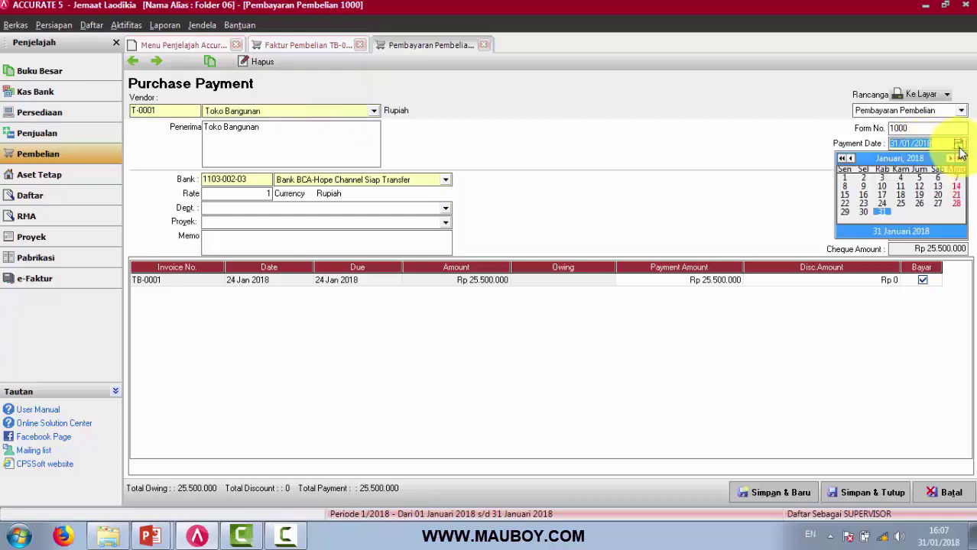
click(956, 144)
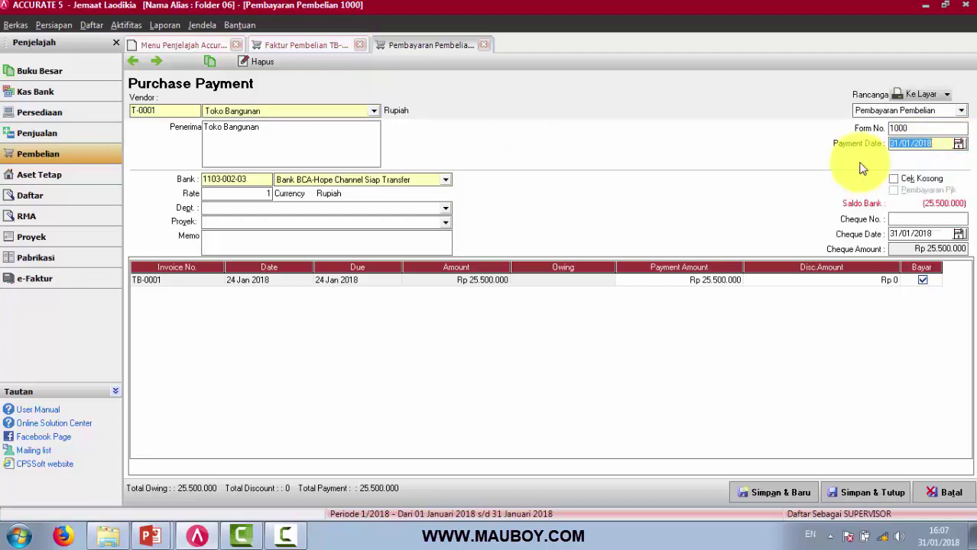
click(960, 145)
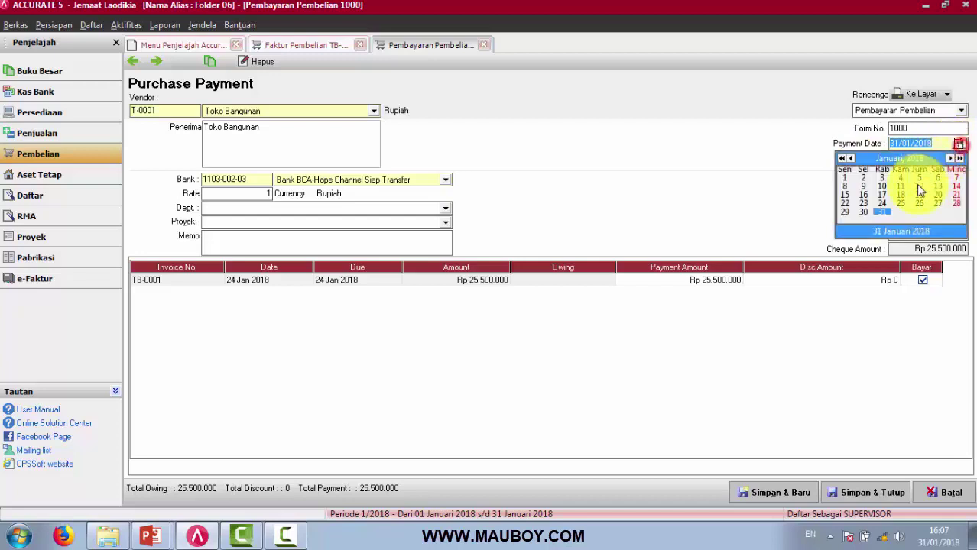
click(882, 203)
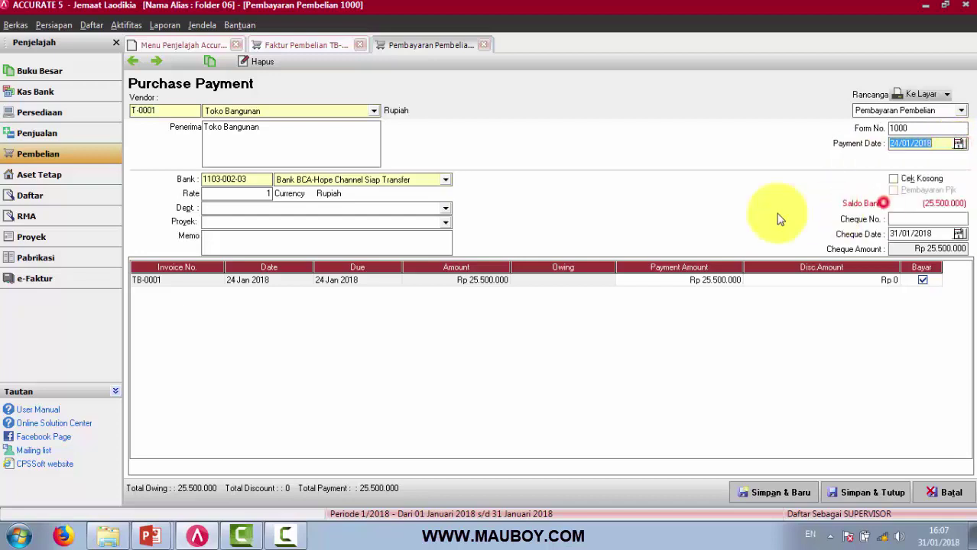
click(958, 235)
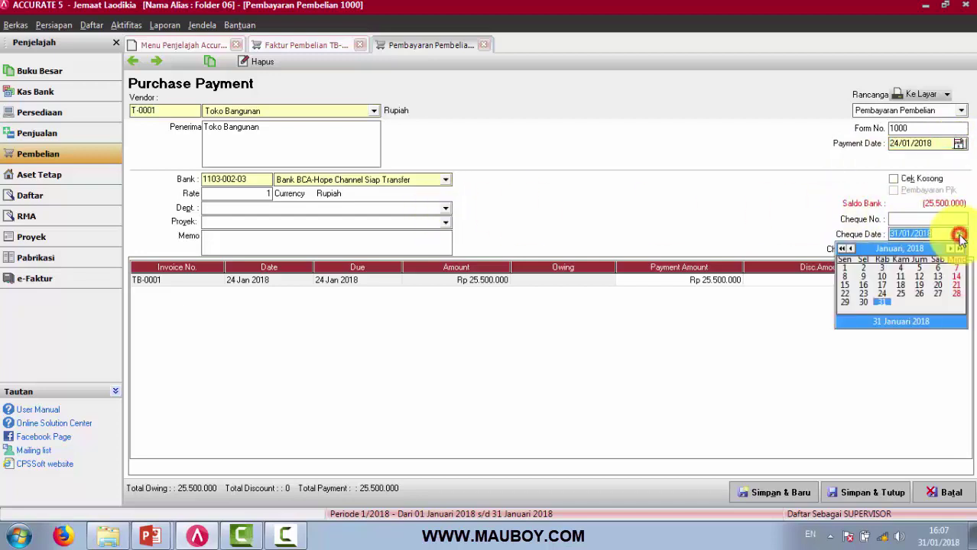
click(882, 293)
click(932, 144)
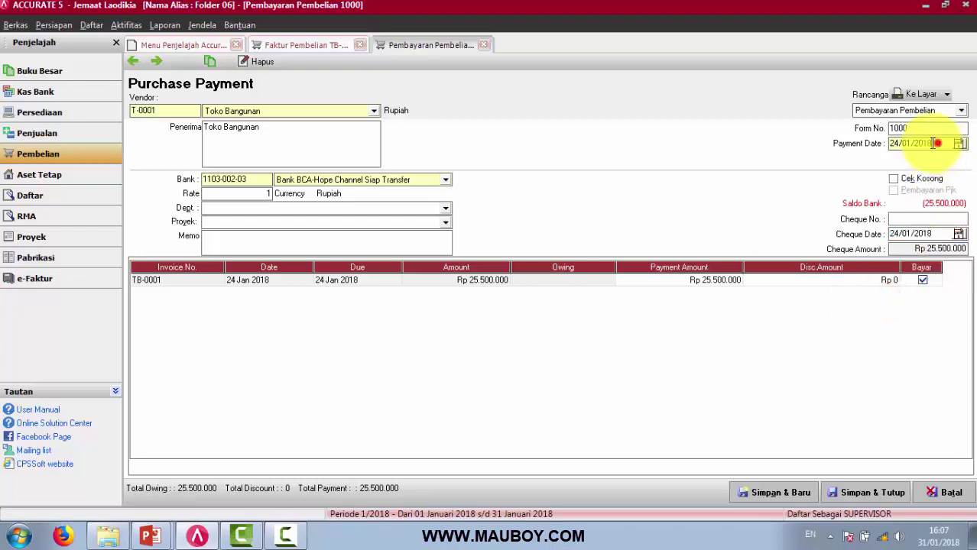
click(942, 233)
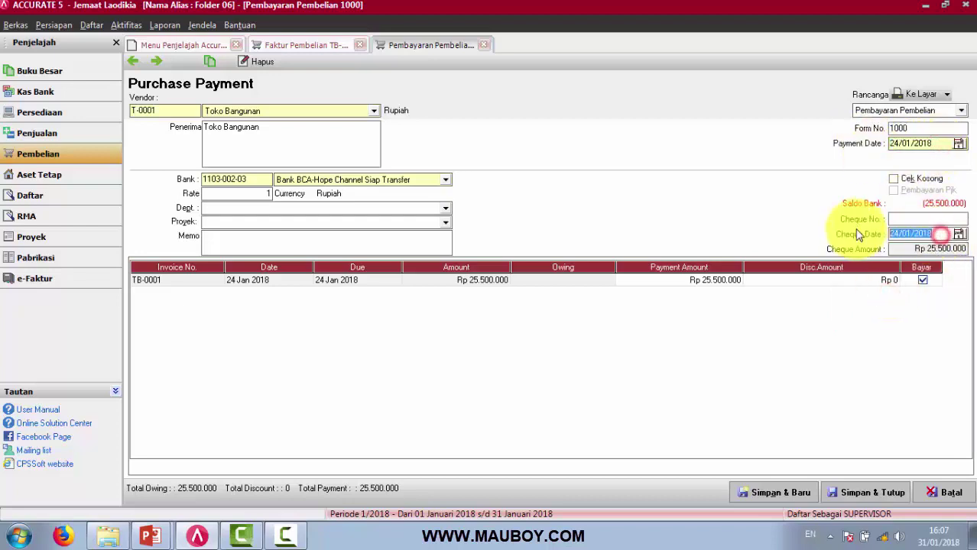
- Pay from Bank Mandiri-Persembahan Pembangunan and enter the memo "Pembayaran kepada Toko Bangunan"
click(337, 179)
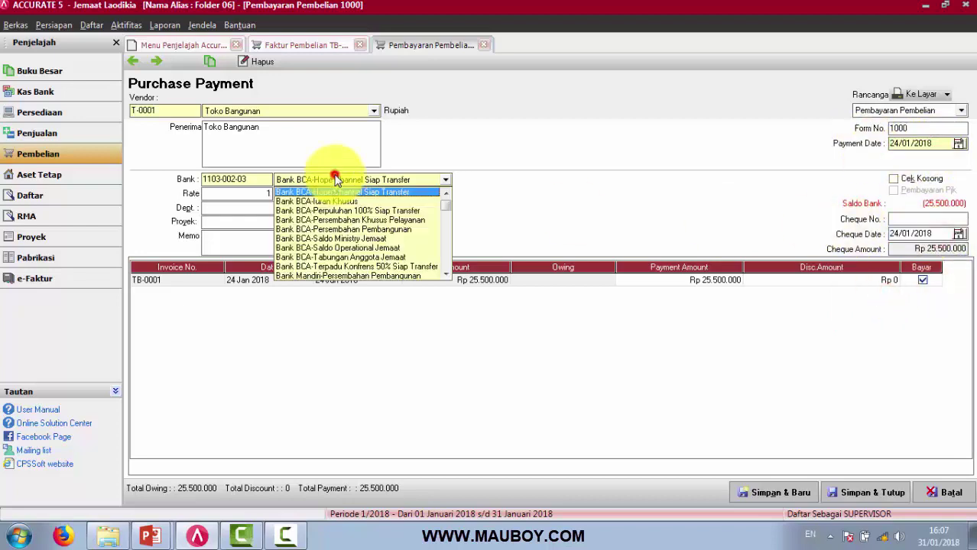
click(448, 275)
click(447, 275)
click(384, 258)
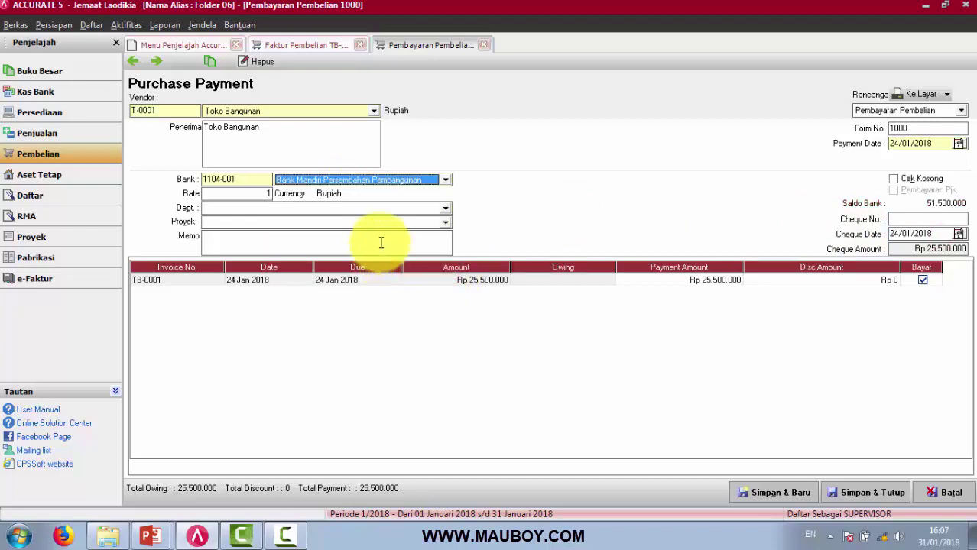
click(379, 243)
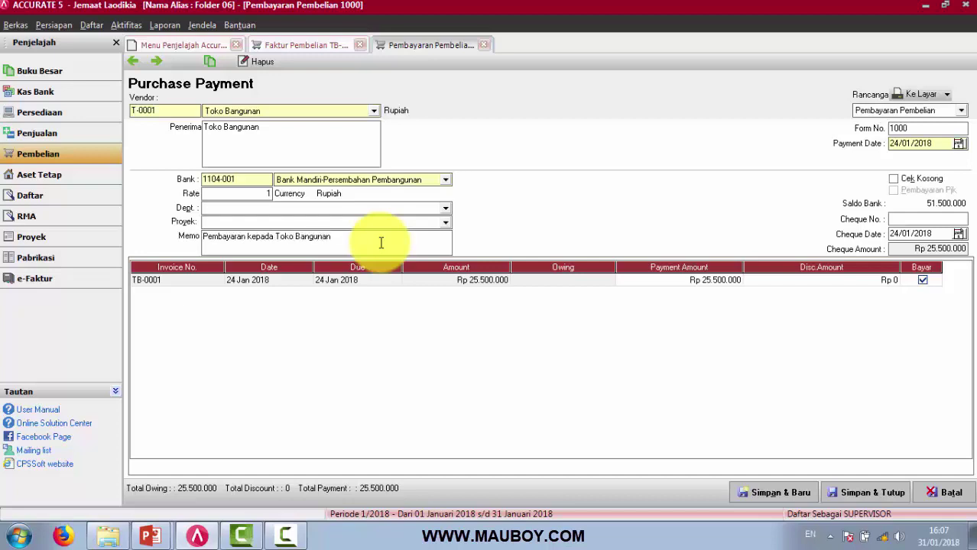
click(726, 284)
click(775, 284)
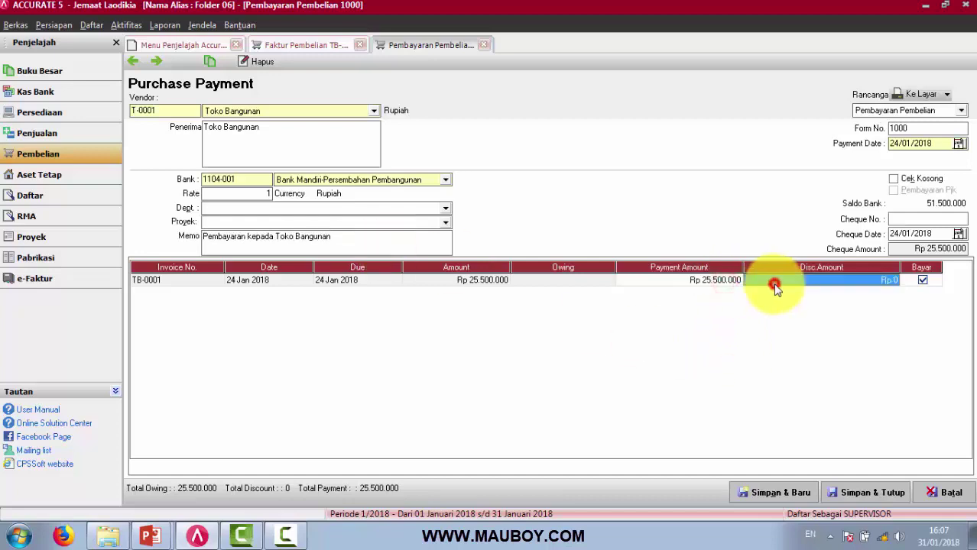
click(920, 220)
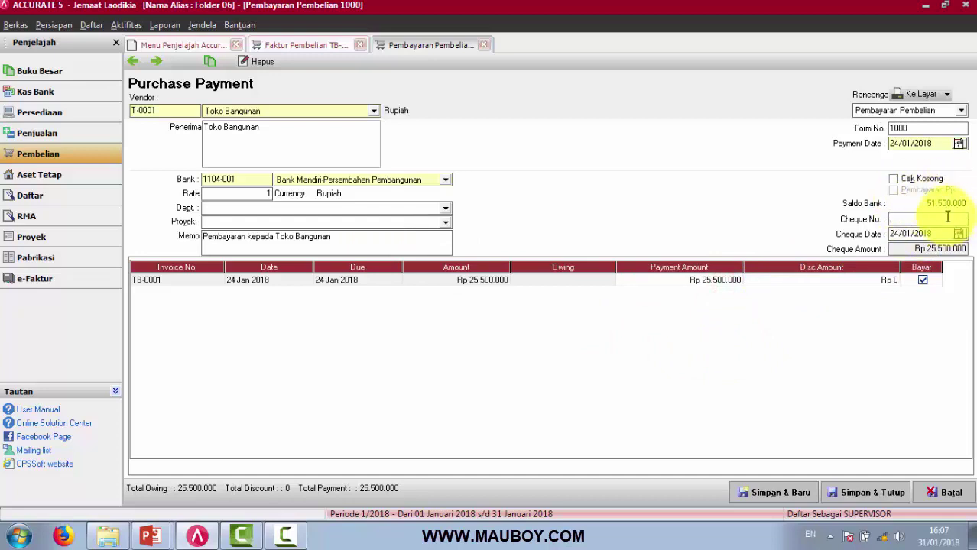
- Review the purchase payment's printed form and transaction journal, and save and close the payment
click(923, 94)
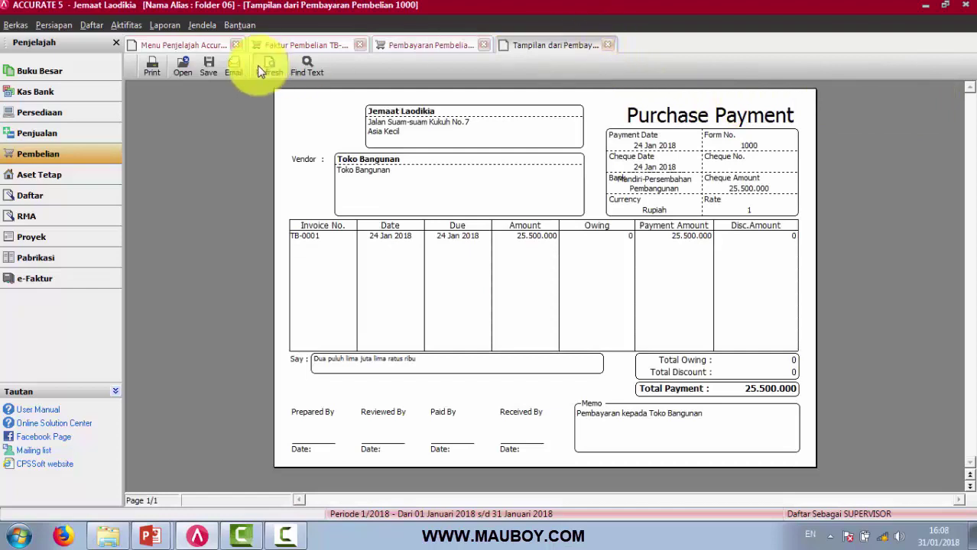
click(610, 47)
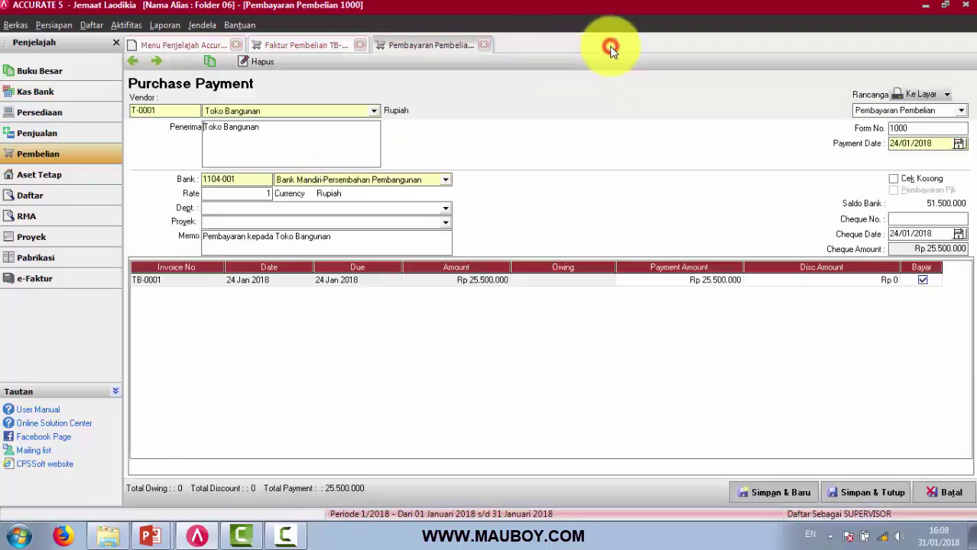
click(213, 66)
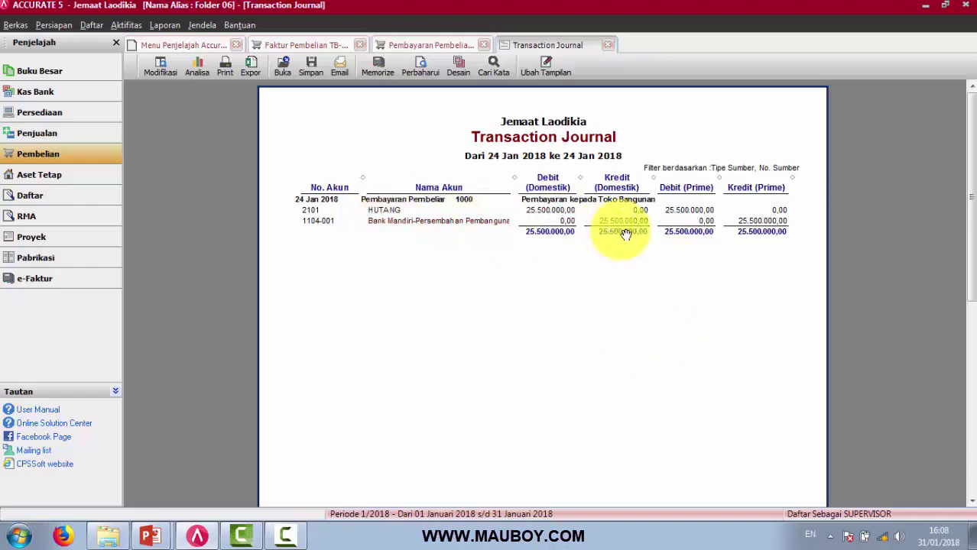
click(610, 46)
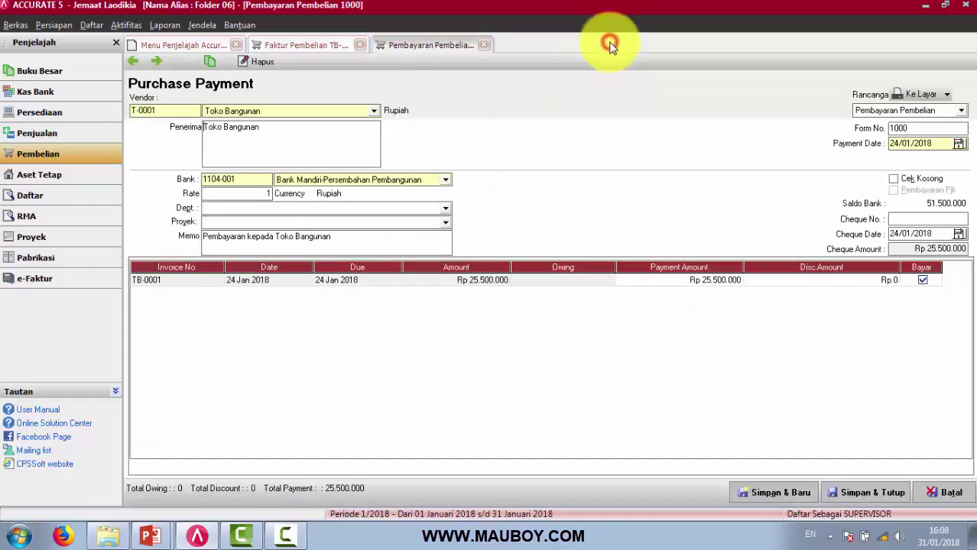
click(872, 493)
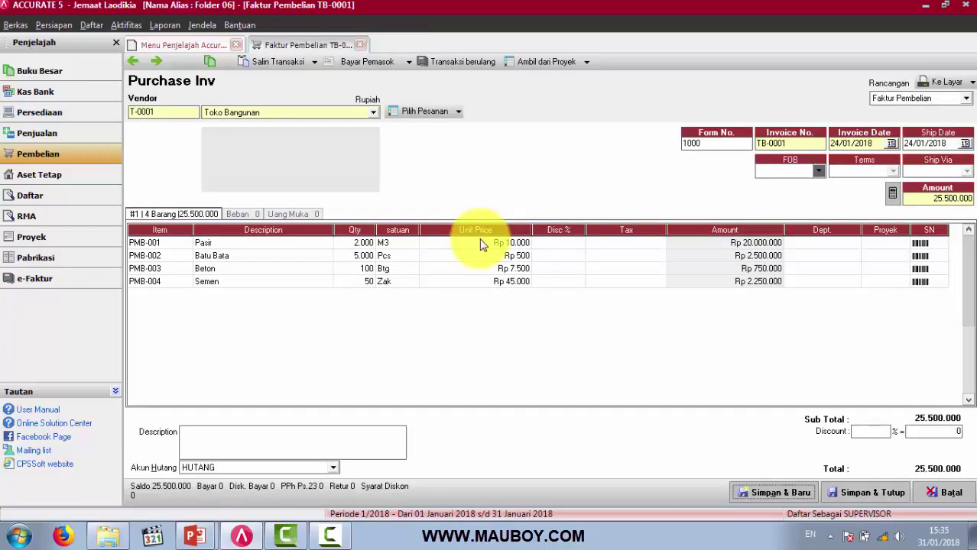
- Check the unit prices and units of the Pasir, Batu Bata, Beton and Semen lines on invoice TB-0001
click(489, 243)
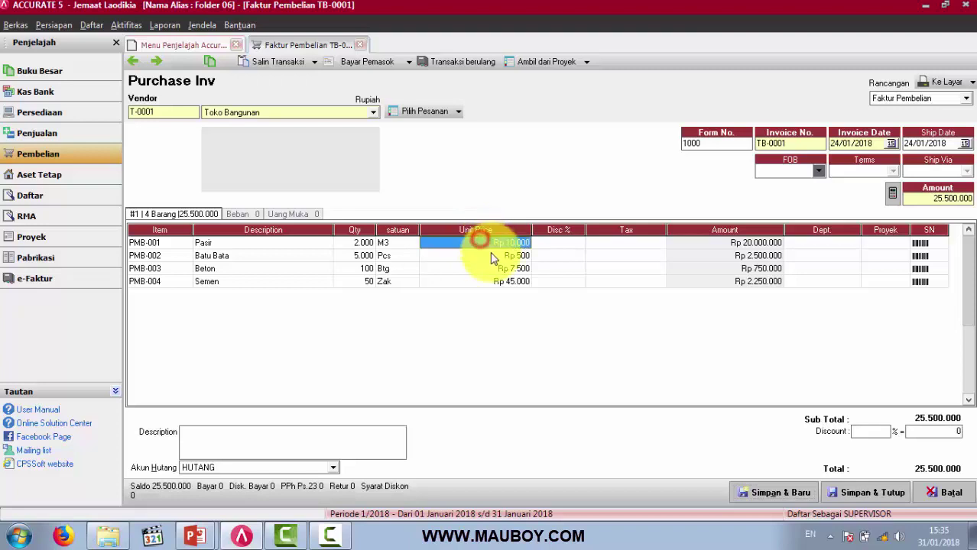
click(490, 256)
click(497, 268)
click(499, 281)
click(389, 268)
click(385, 282)
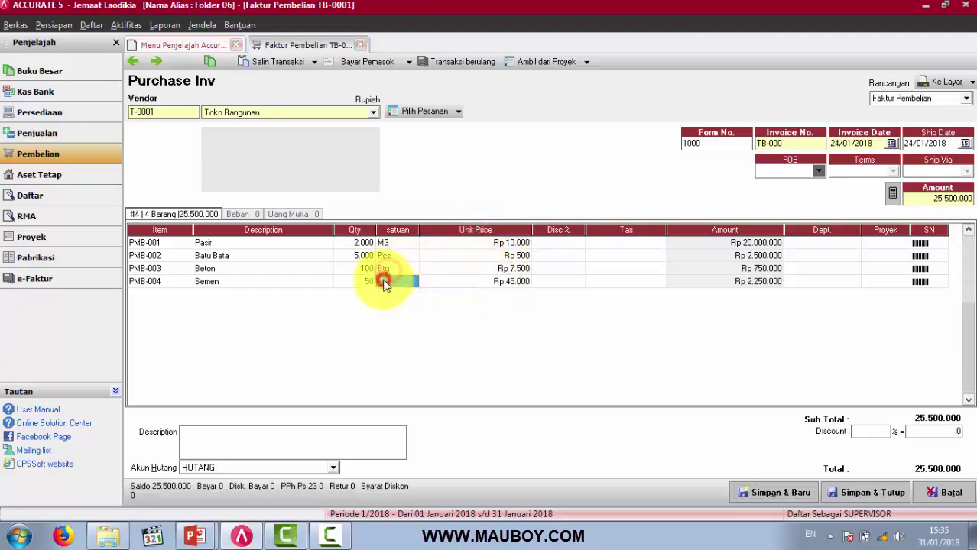
- Check the stock quantities of the four building materials in the goods and services list, and the current balance on the Semen item record
click(91, 25)
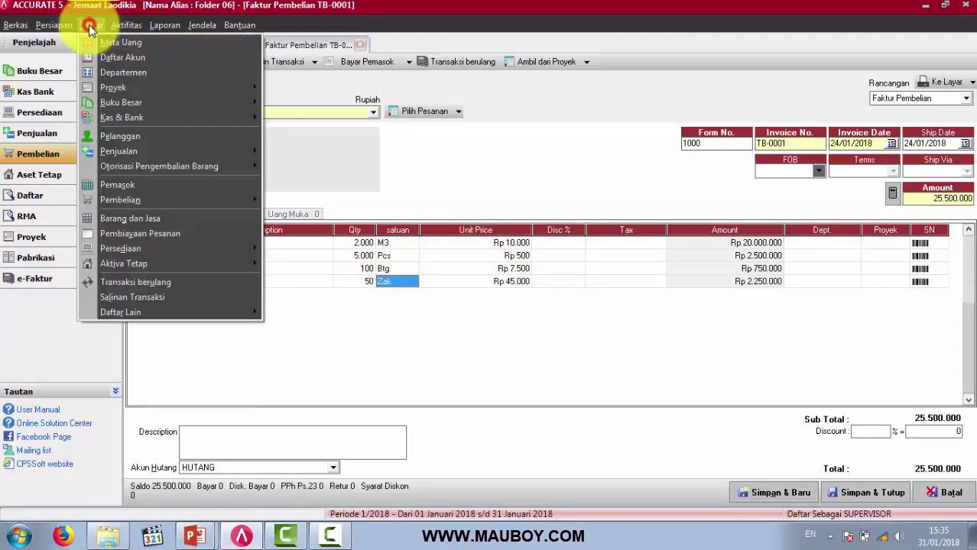
click(160, 219)
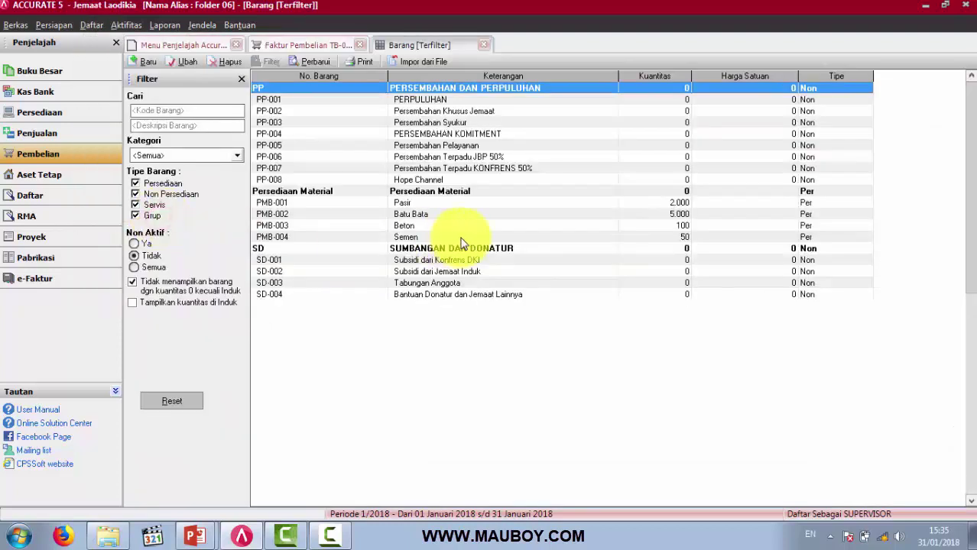
click(670, 203)
click(673, 224)
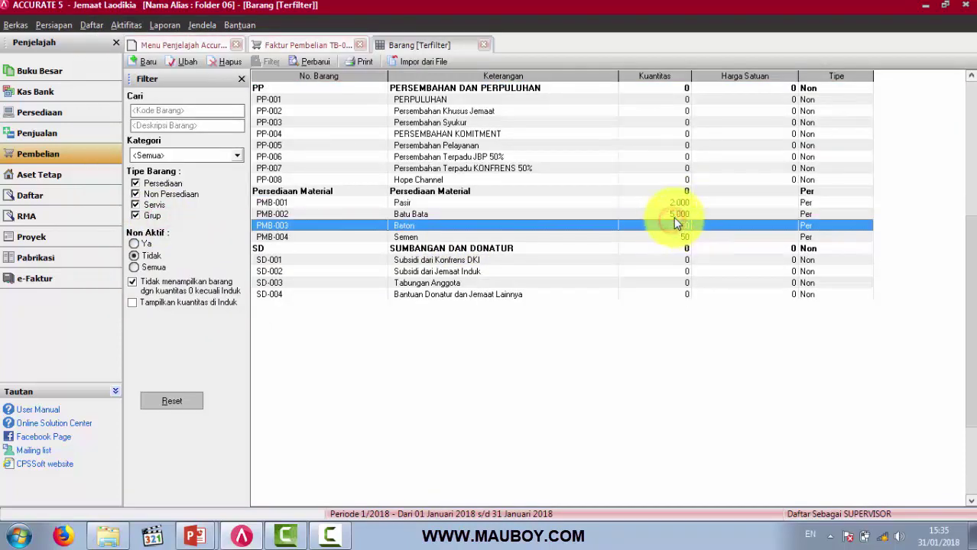
click(675, 215)
click(678, 203)
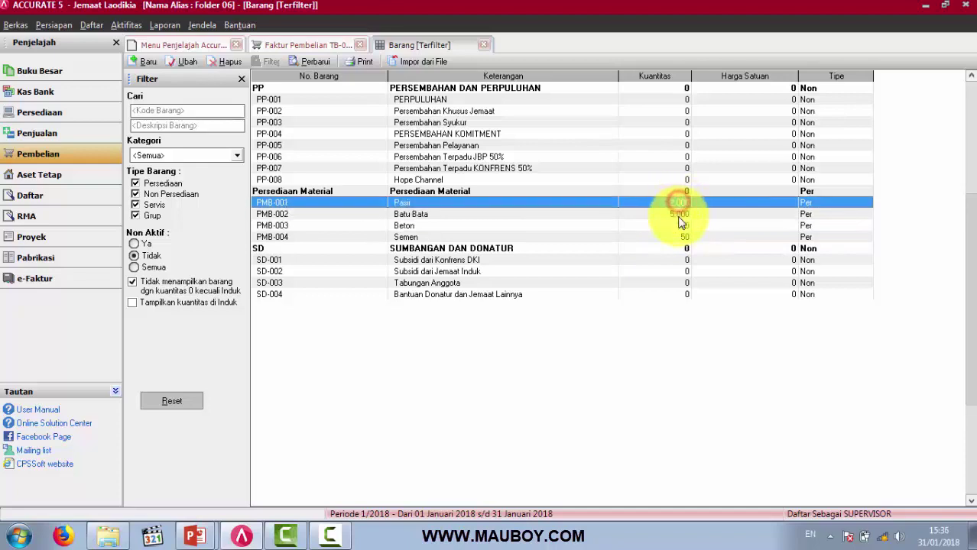
click(678, 214)
click(676, 225)
click(676, 236)
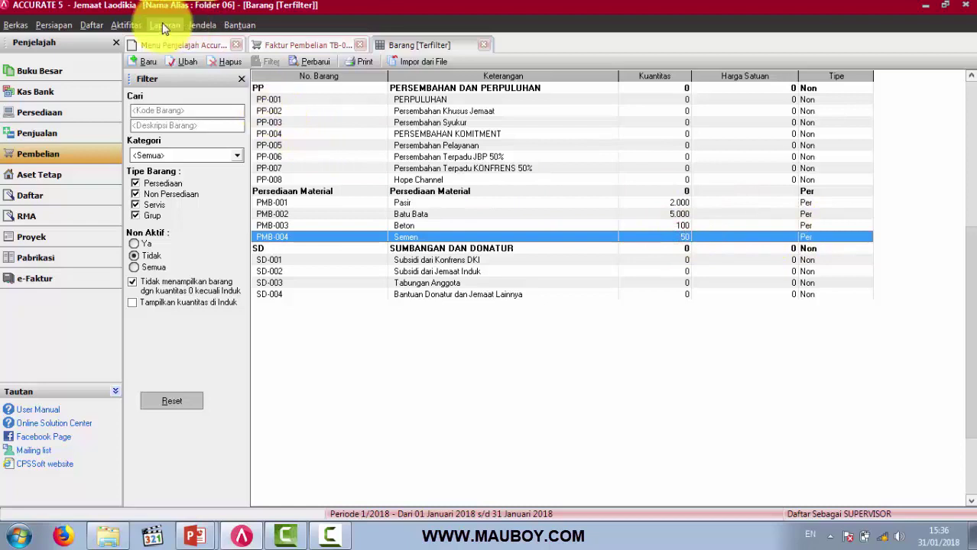
double_click(441, 237)
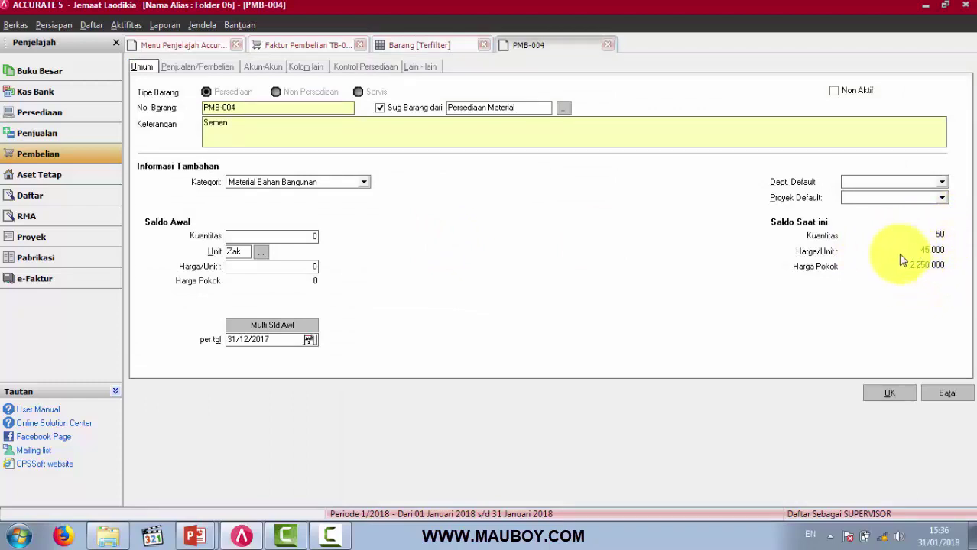
click(953, 396)
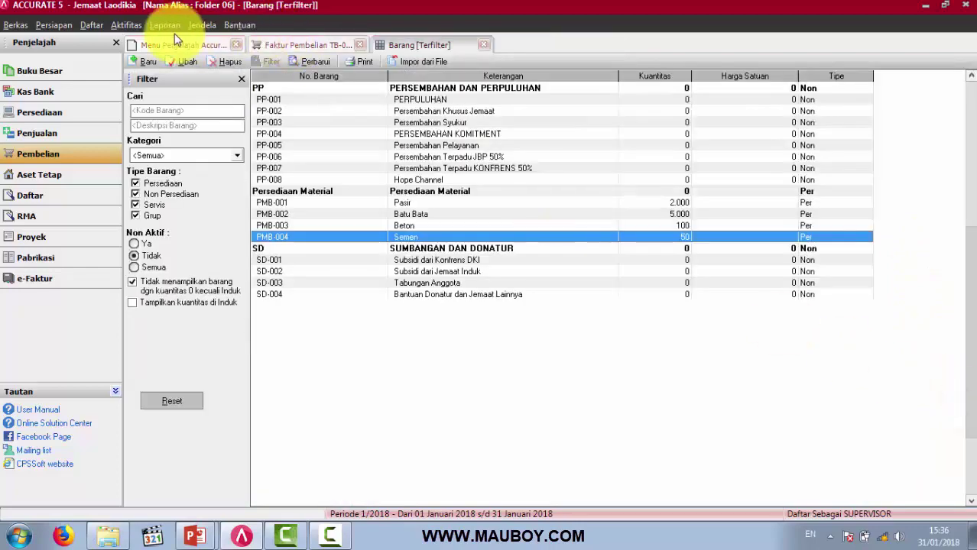
- Generate the Neraca (Standar) report from the financial reports with its default parameters
click(169, 26)
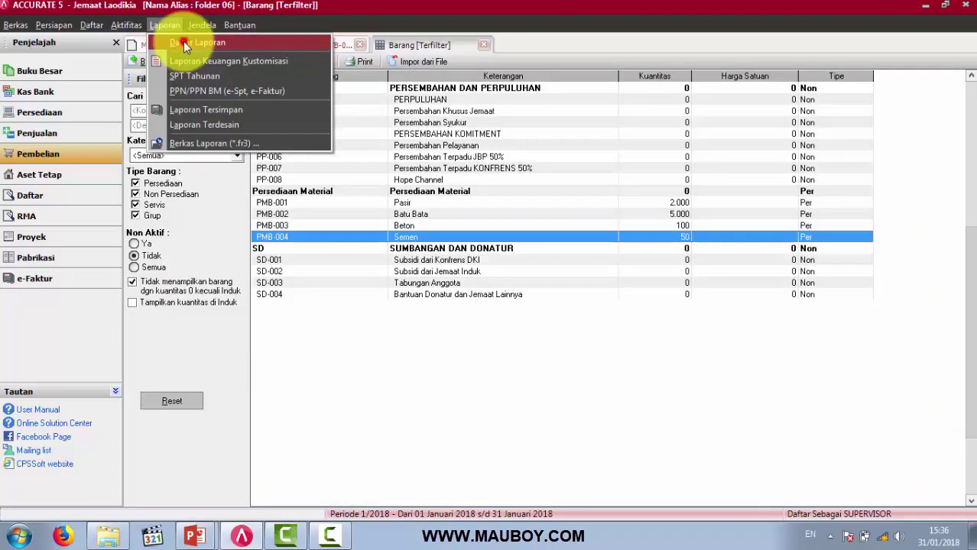
click(184, 41)
click(401, 102)
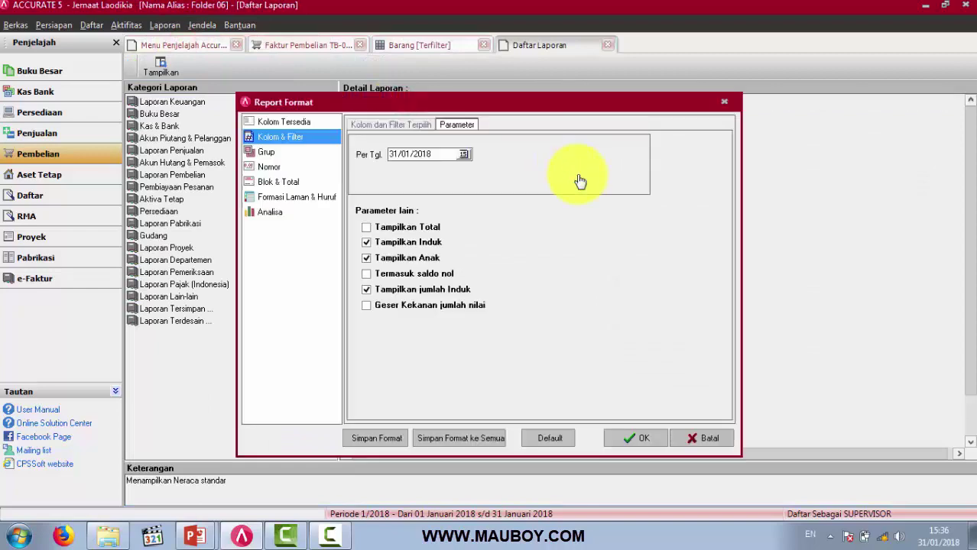
click(644, 438)
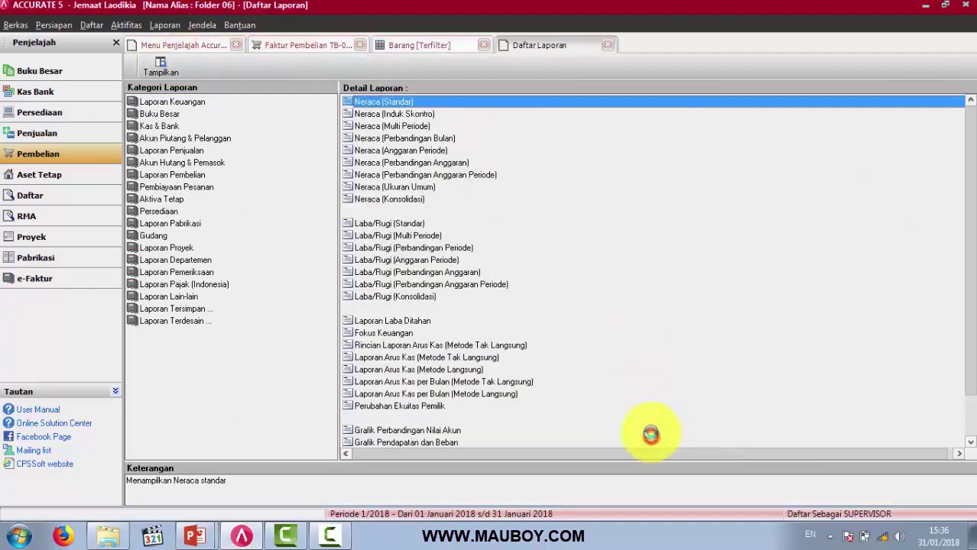
- Examine the Inventory balance under Persediaan in the balance sheet and close the report
scroll(563, 290, down, 10)
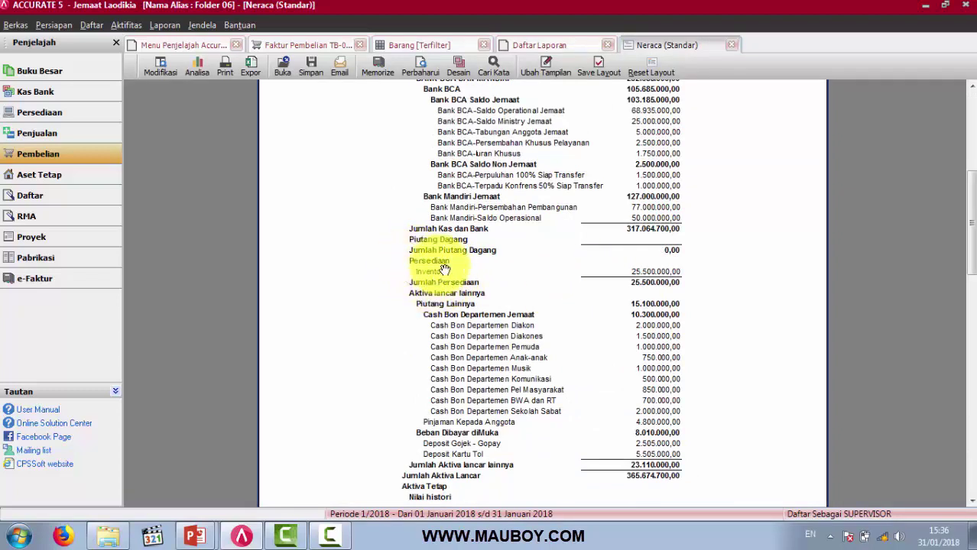
click(675, 273)
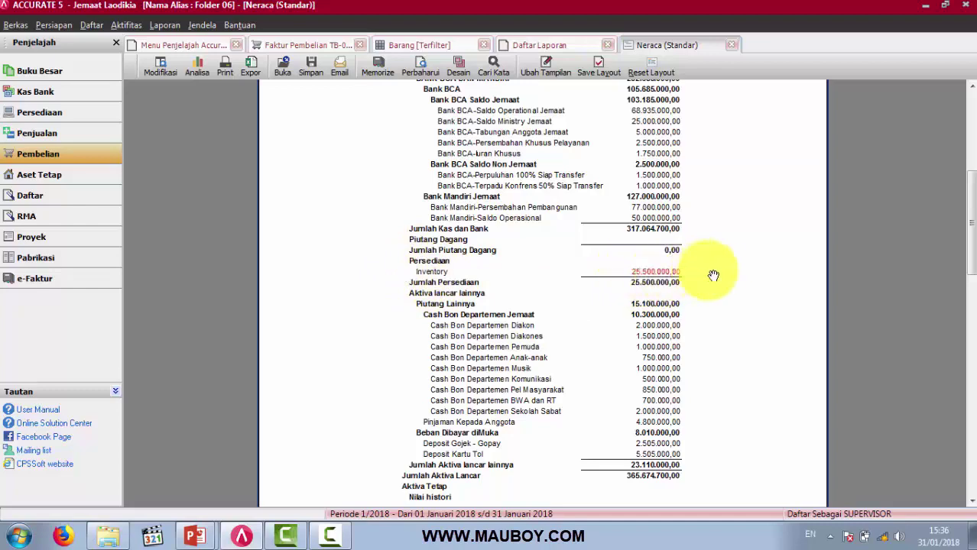
right_click(721, 276)
click(741, 292)
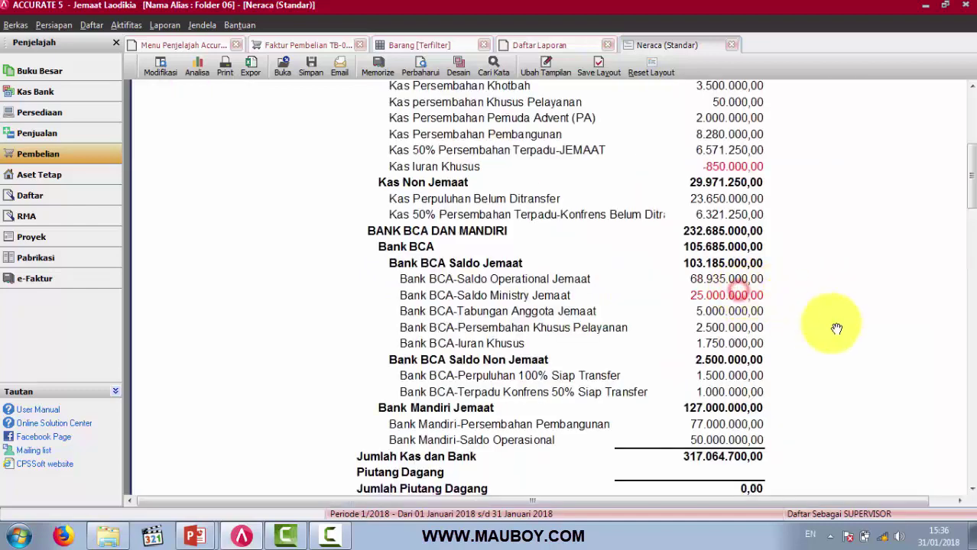
drag(884, 305, 873, 290)
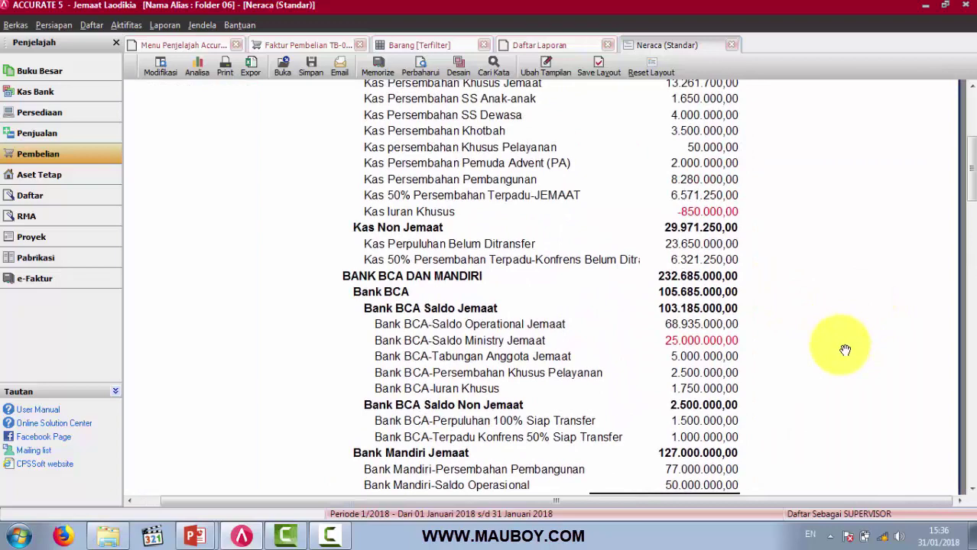
drag(844, 345, 770, 192)
drag(869, 332, 806, 237)
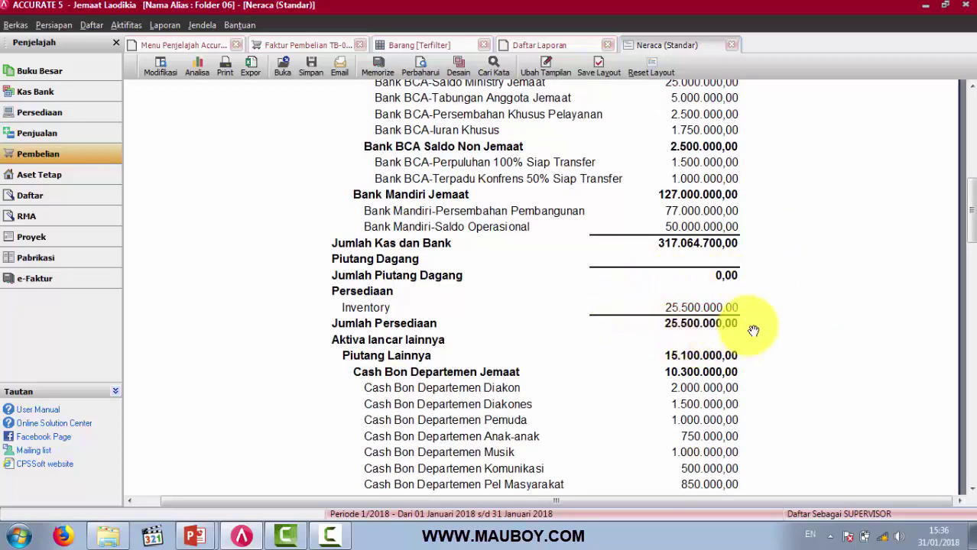
click(732, 45)
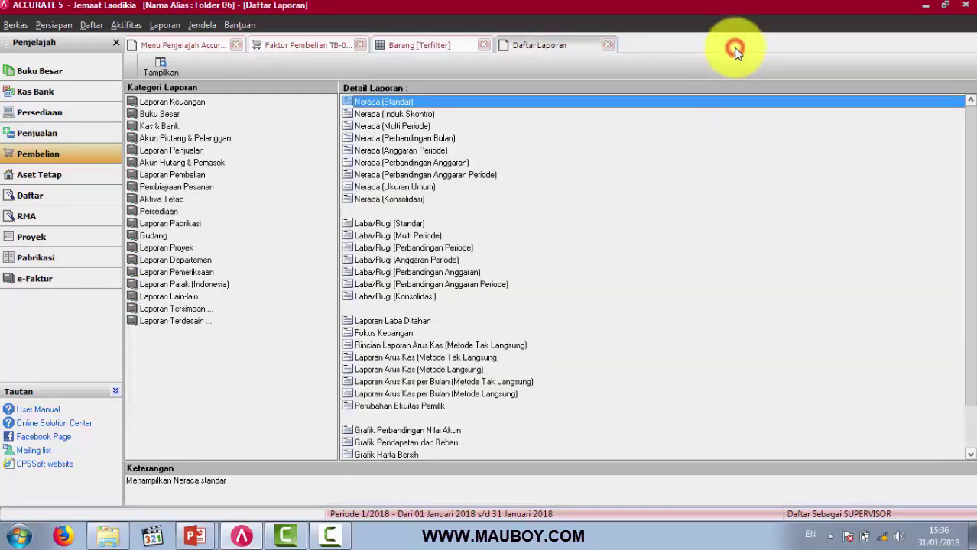
- Switch to the PowerPoint slide "Transaksi 17 A – Pembangunan Gedung Gereja" to compare the material purchase table
mouse_move(194, 537)
click(243, 504)
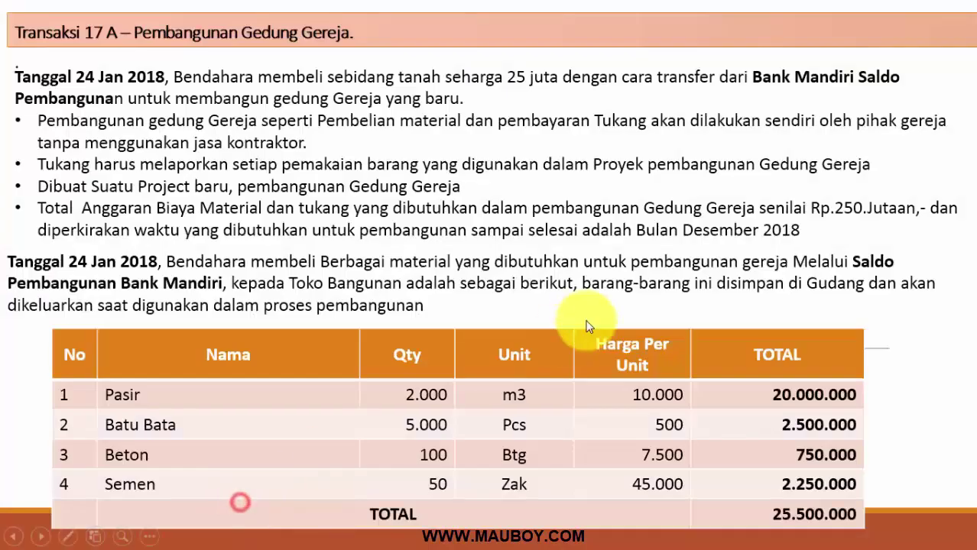